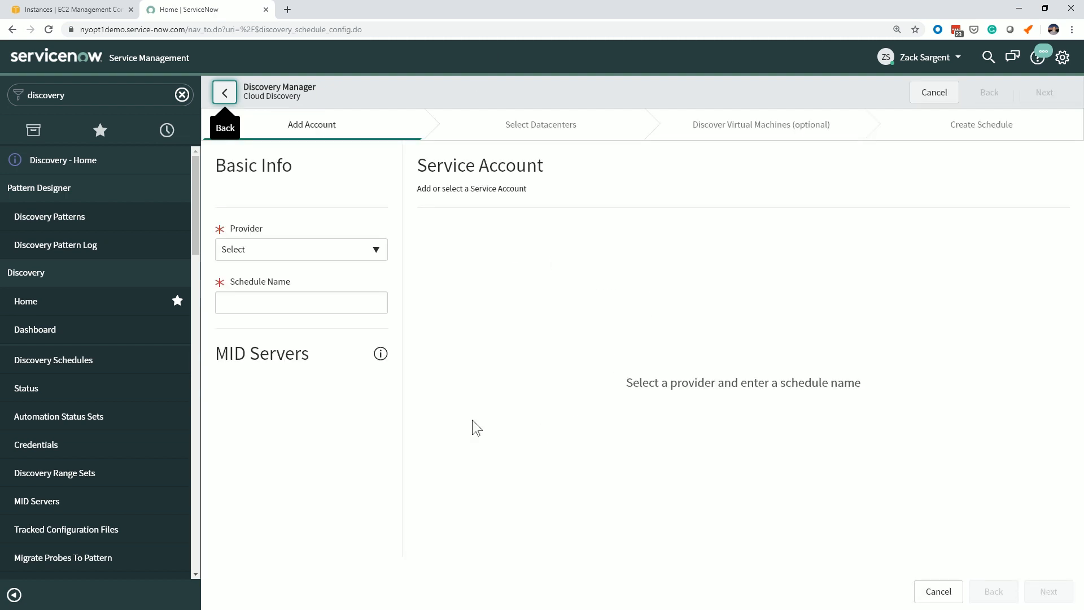
Set the cloud discovery provider to AWS and name the schedule Standalone-AWS.
{"action": "left_click", "coordinate": [370, 249]}
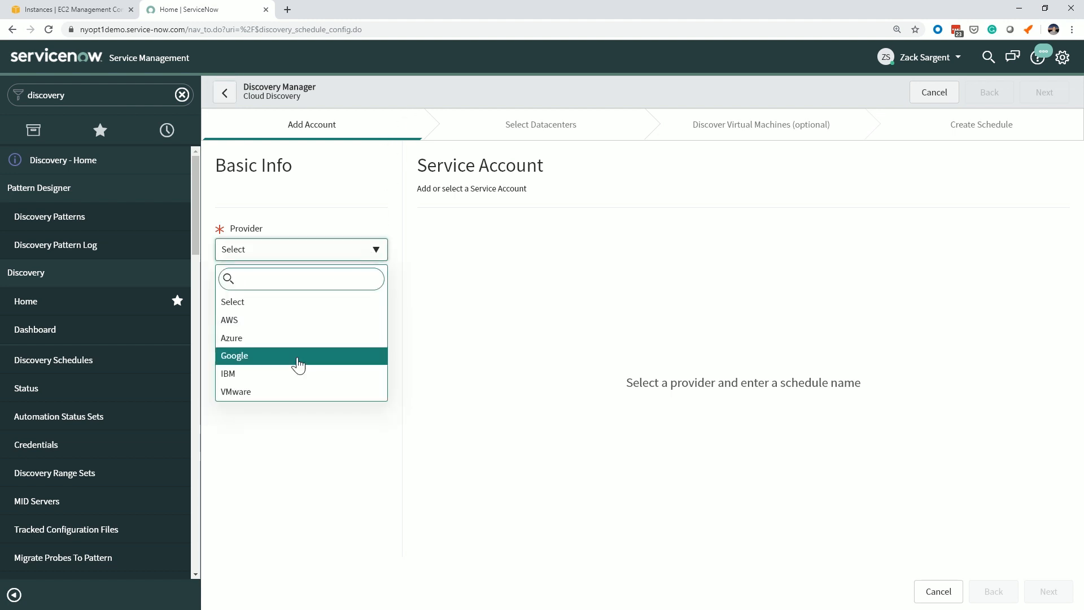
{"action": "left_click", "coordinate": [266, 320]}
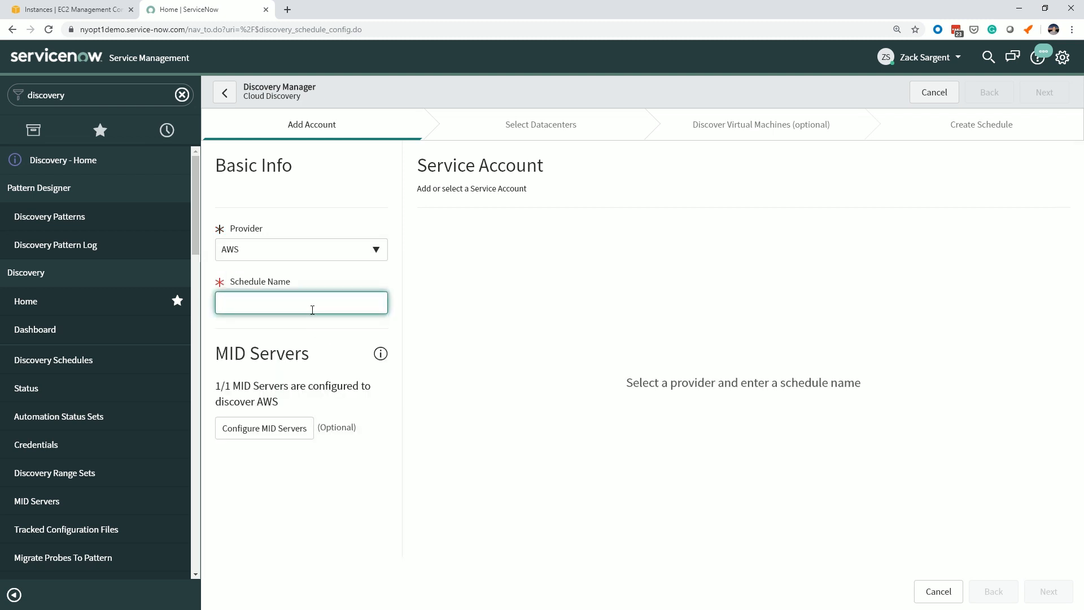
{"action": "type", "text": "Standa"}
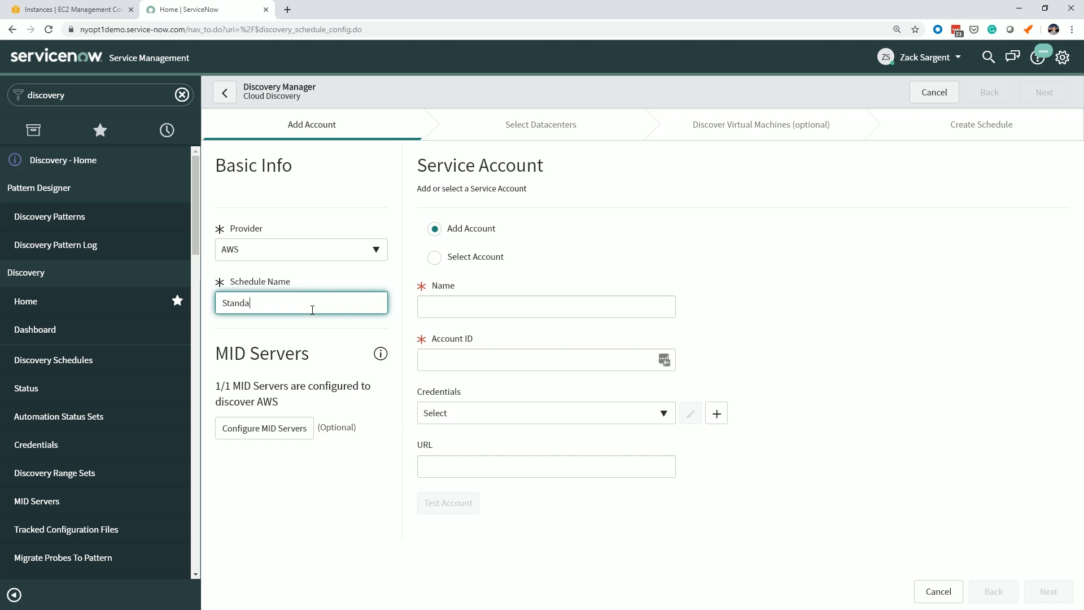
{"action": "type", "text": "lone-AWS"}
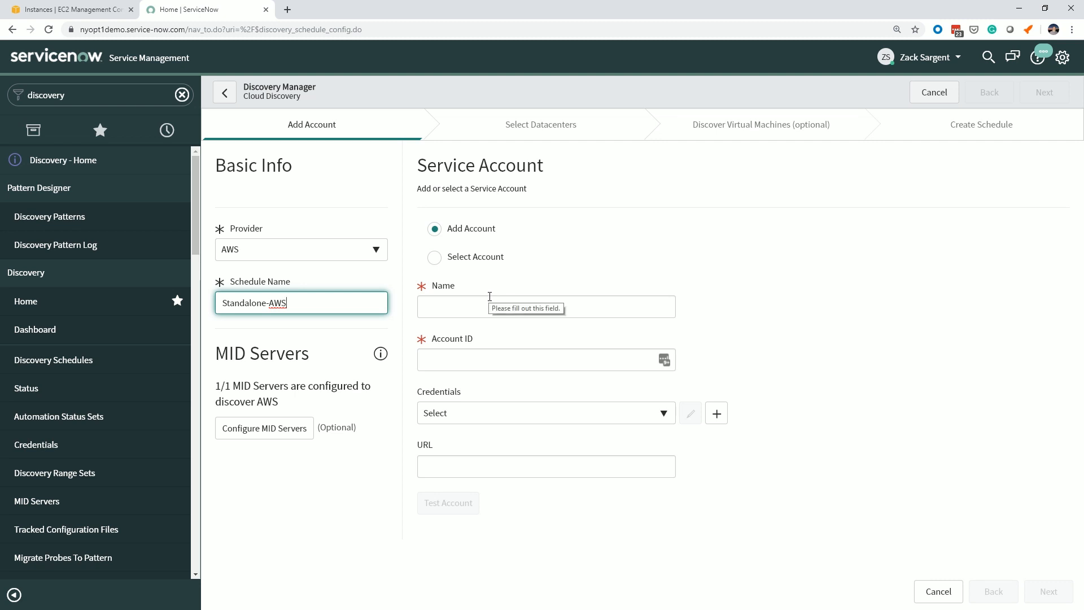
{"action": "key", "text": "Tab"}
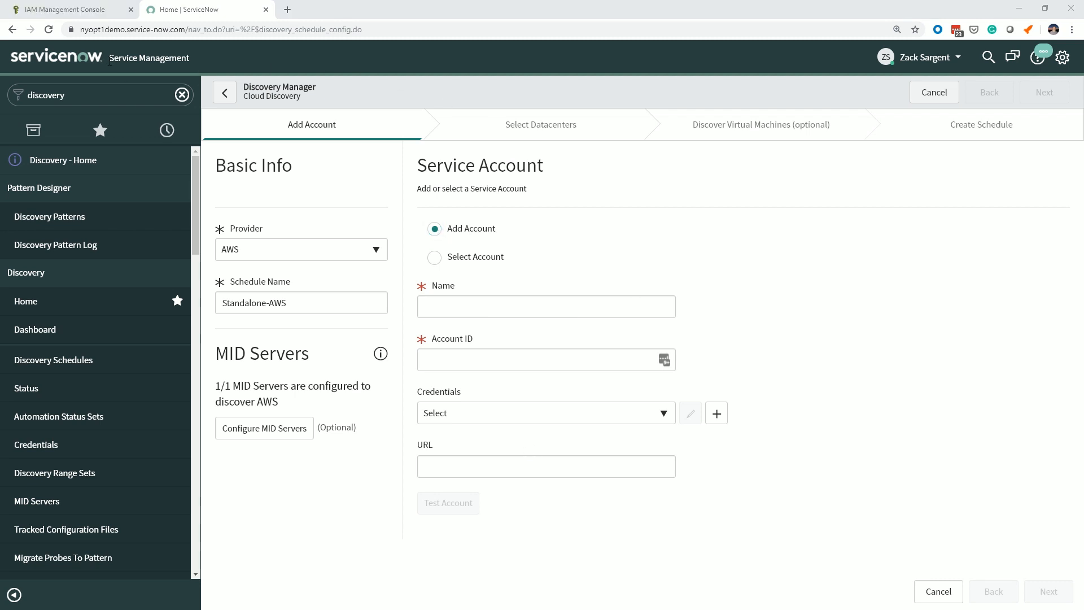
Switch to the AWS IAM console and start adding a user named aws-visibility-user with programmatic access.
{"action": "left_click", "coordinate": [79, 9]}
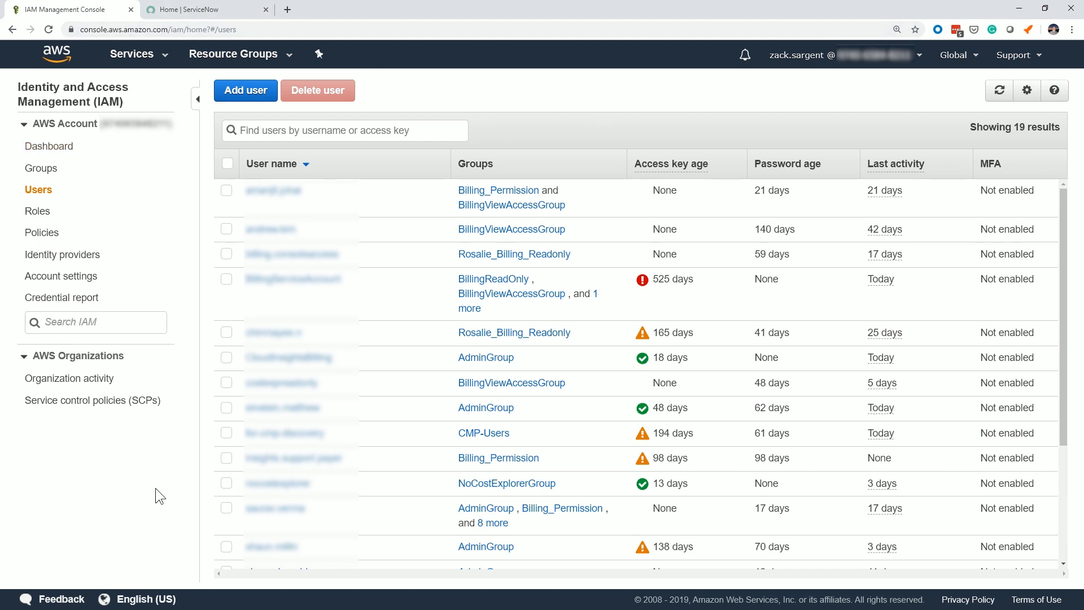
{"action": "left_click", "coordinate": [237, 96]}
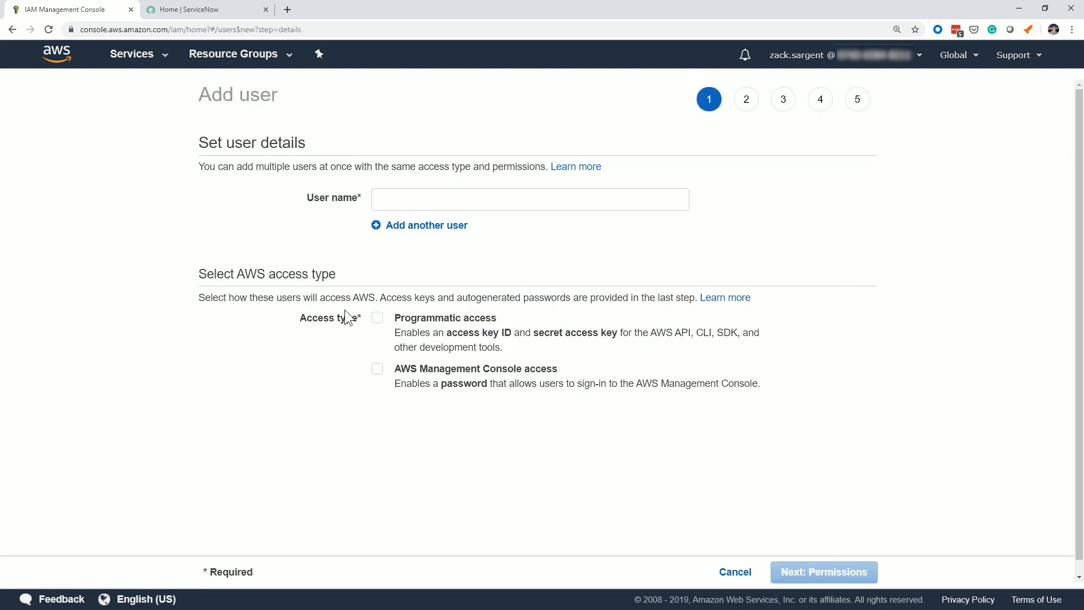
{"action": "left_click", "coordinate": [398, 201]}
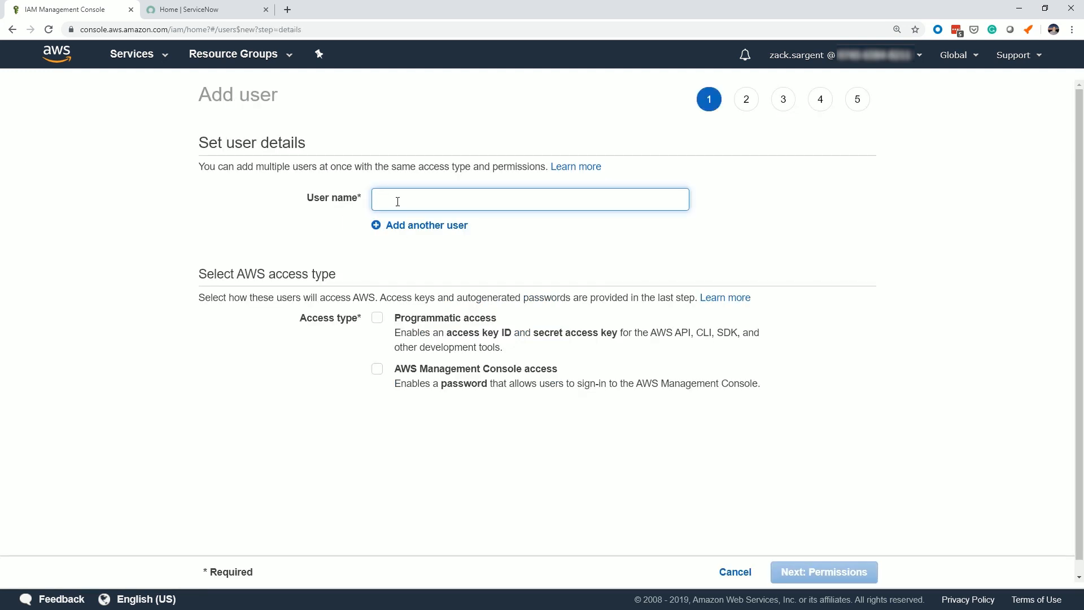
{"action": "type", "text": "aws-discovery-user"}
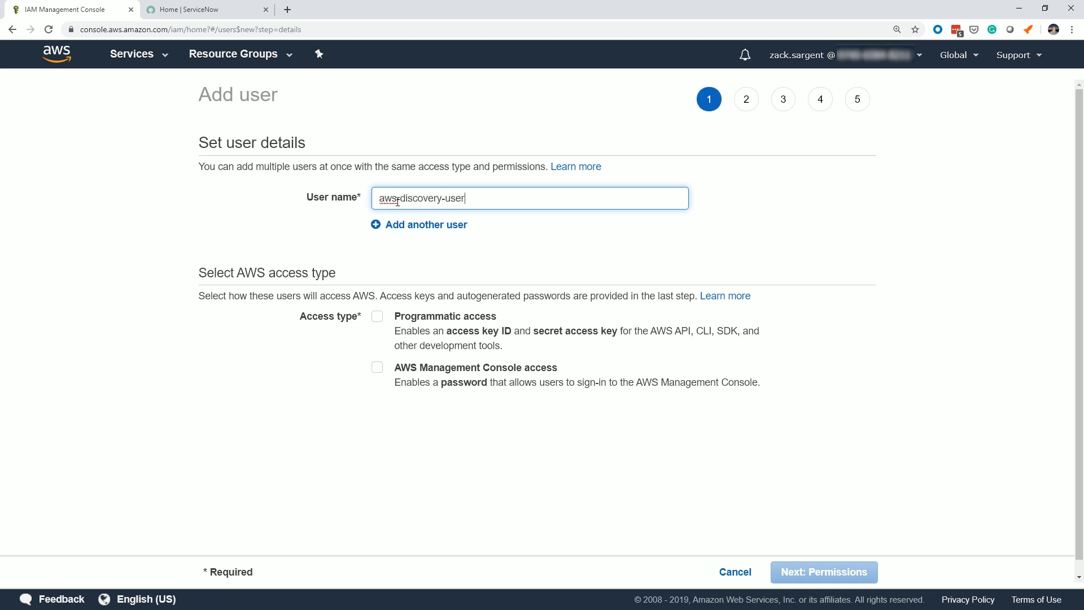
{"action": "key", "text": "BackSpace"}
{"action": "key", "text": "BackSpace"}
{"action": "key", "text": "BackSpace"}
{"action": "key", "text": "BackSpace"}
{"action": "key", "text": "BackSpace"}
{"action": "key", "text": "BackSpace"}
{"action": "key", "text": "BackSpace"}
{"action": "key", "text": "BackSpace"}
{"action": "key", "text": "BackSpace"}
{"action": "key", "text": "BackSpace"}
{"action": "key", "text": "BackSpace"}
{"action": "key", "text": "BackSpace"}
{"action": "key", "text": "BackSpace"}
{"action": "type", "text": "visibility-user"}
{"action": "left_click", "coordinate": [378, 319]}
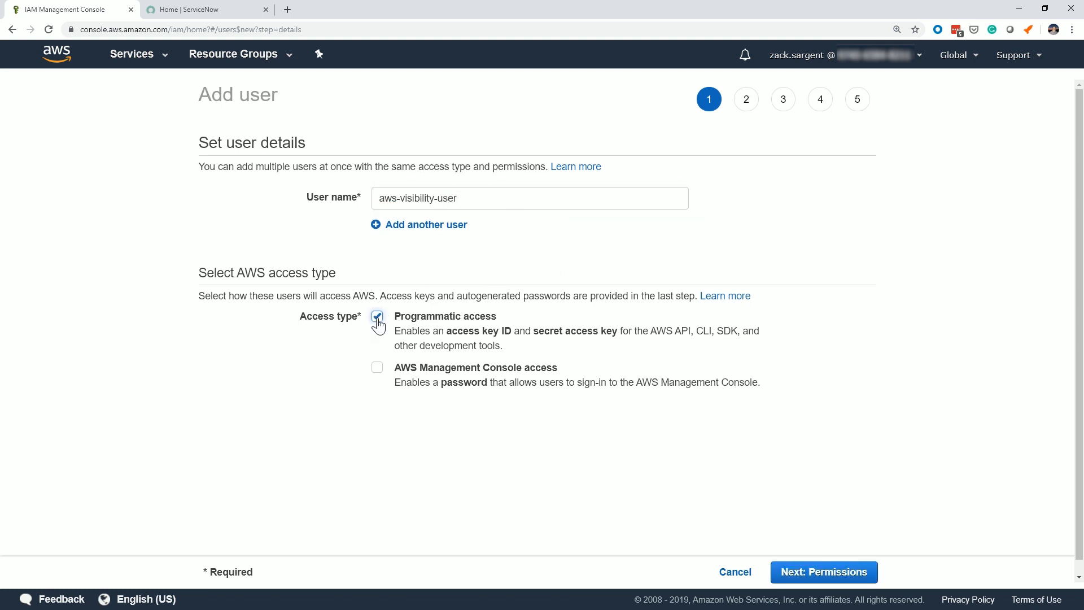
{"action": "left_click", "coordinate": [805, 575]}
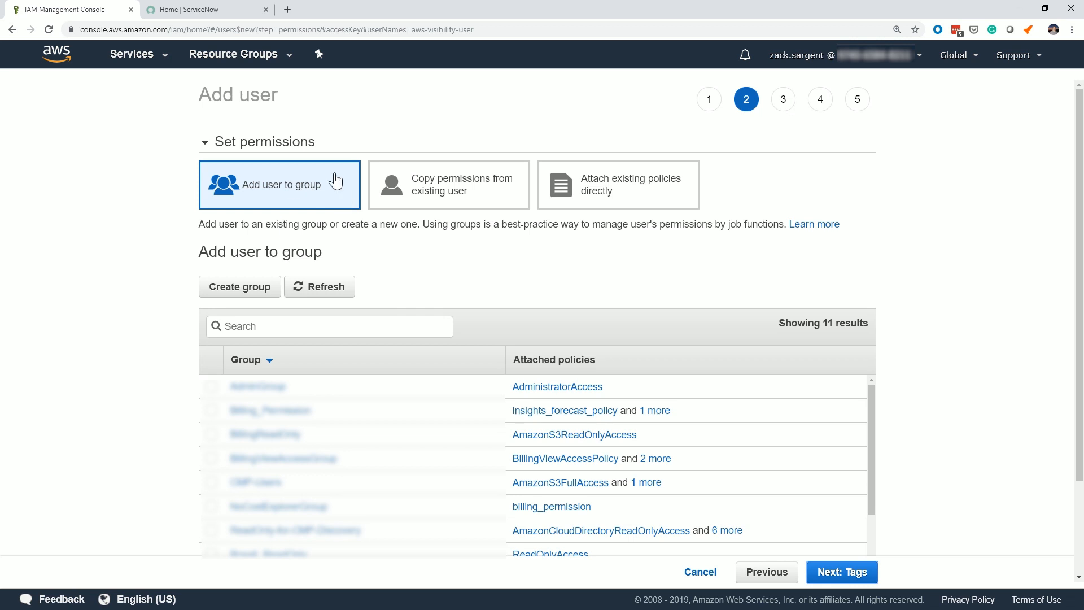
Copy the new user's permissions from the signed-in administrator's existing user and continue to the tags.
{"action": "scroll", "coordinate": [455, 375], "scroll_direction": "down", "scroll_amount": 3}
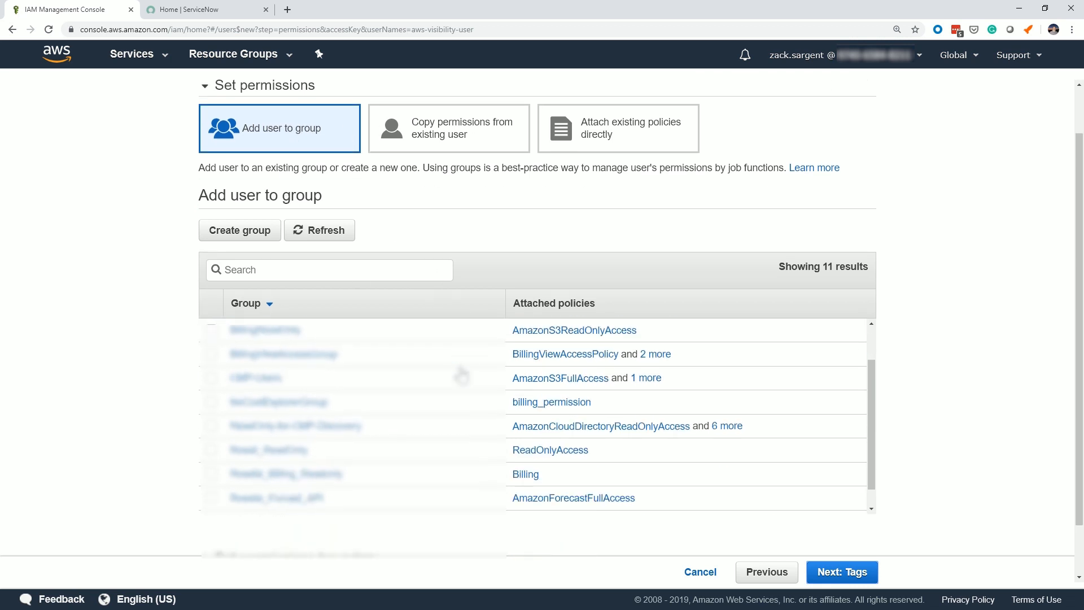
{"action": "left_click", "coordinate": [466, 131]}
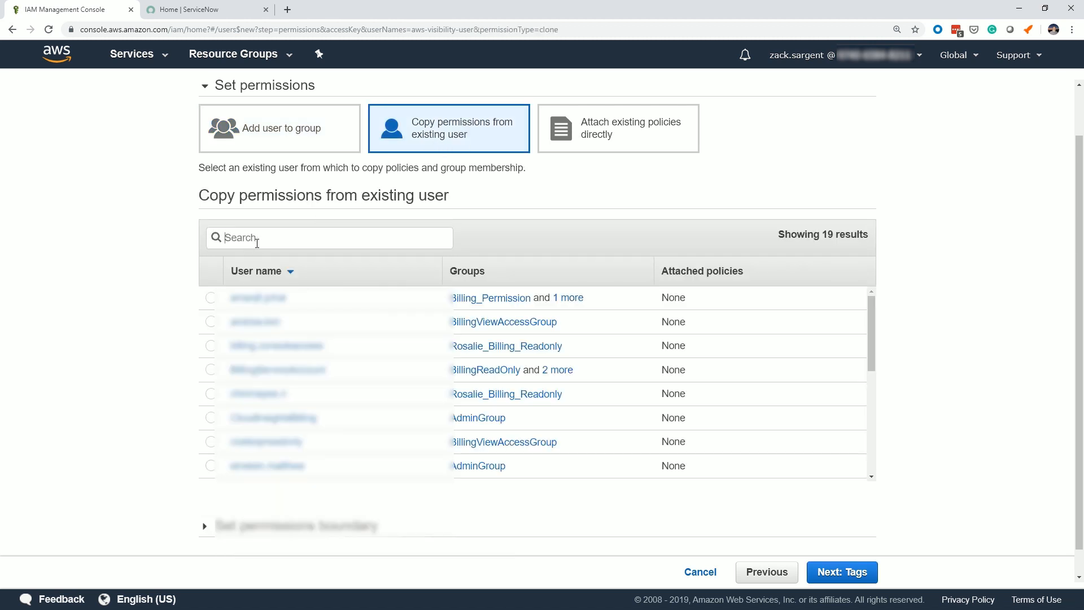
{"action": "left_click", "coordinate": [256, 237]}
{"action": "type", "text": "zack"}
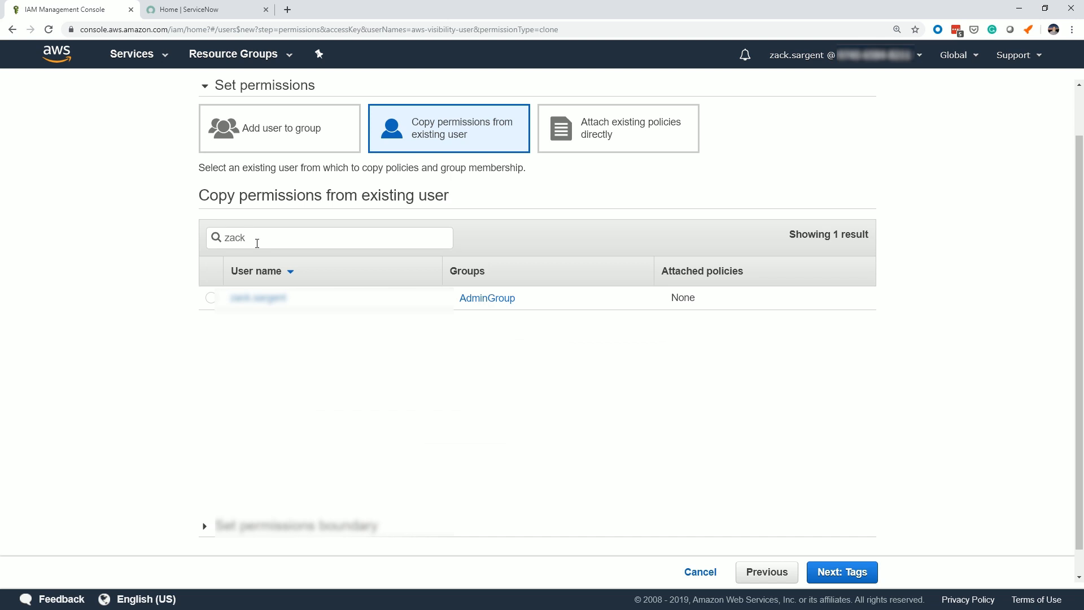
{"action": "left_click", "coordinate": [211, 298]}
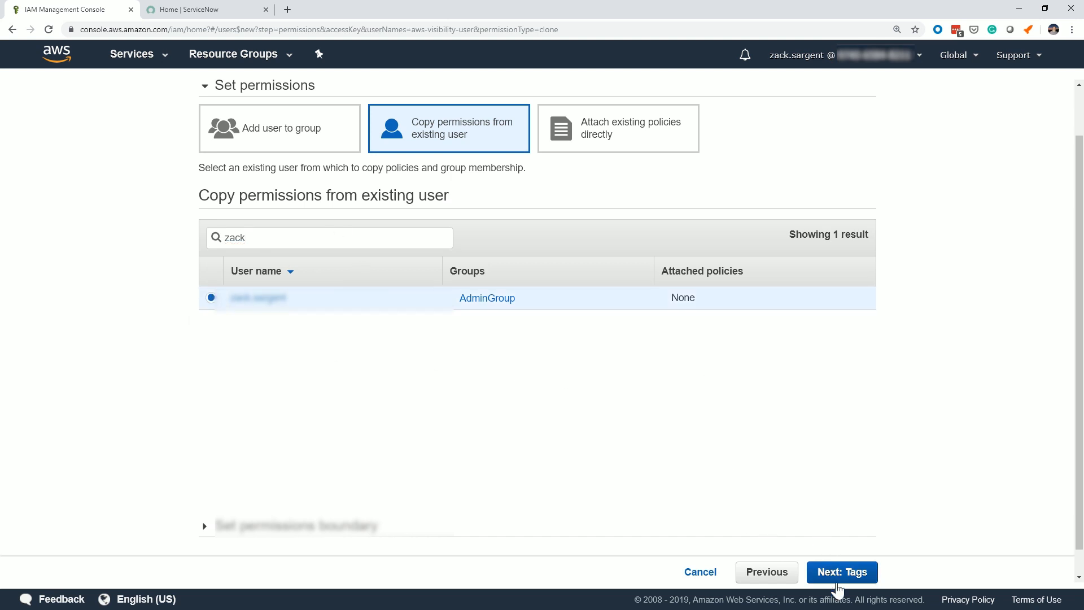
{"action": "left_click", "coordinate": [840, 572]}
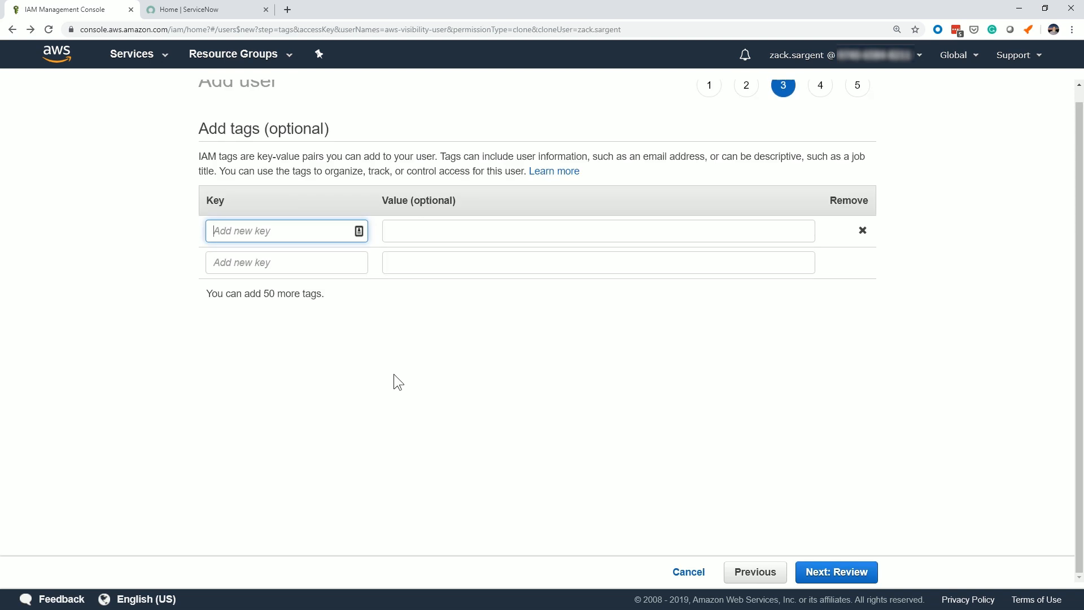
Add a tag with key TestKey and value ForVideo, and create the user after the review.
{"action": "type", "text": "TestKey"}
{"action": "key", "text": "Tab"}
{"action": "type", "text": "ForVideo"}
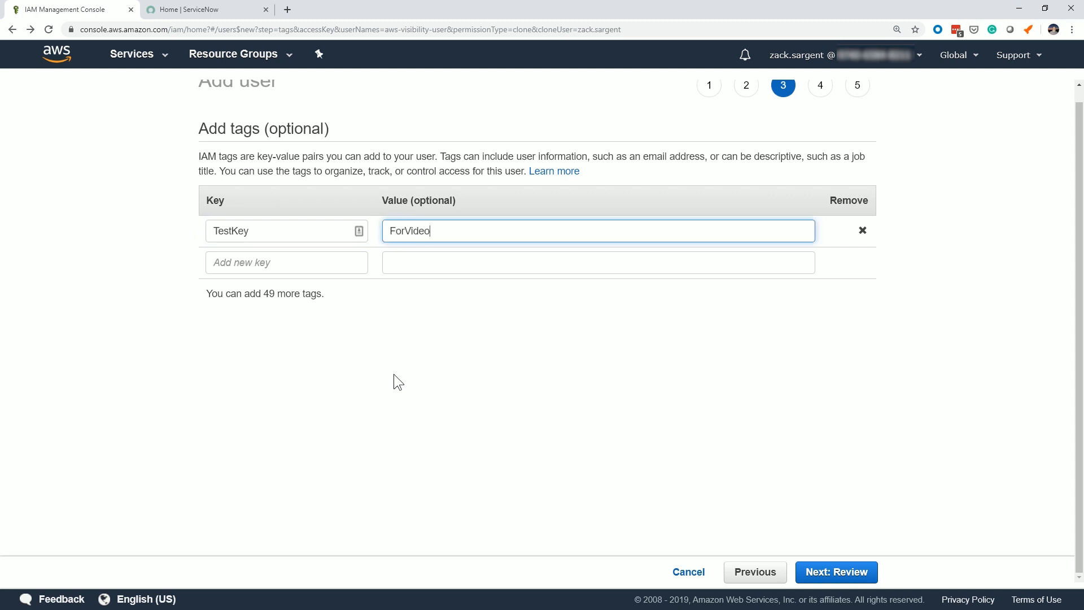
{"action": "left_click", "coordinate": [811, 572]}
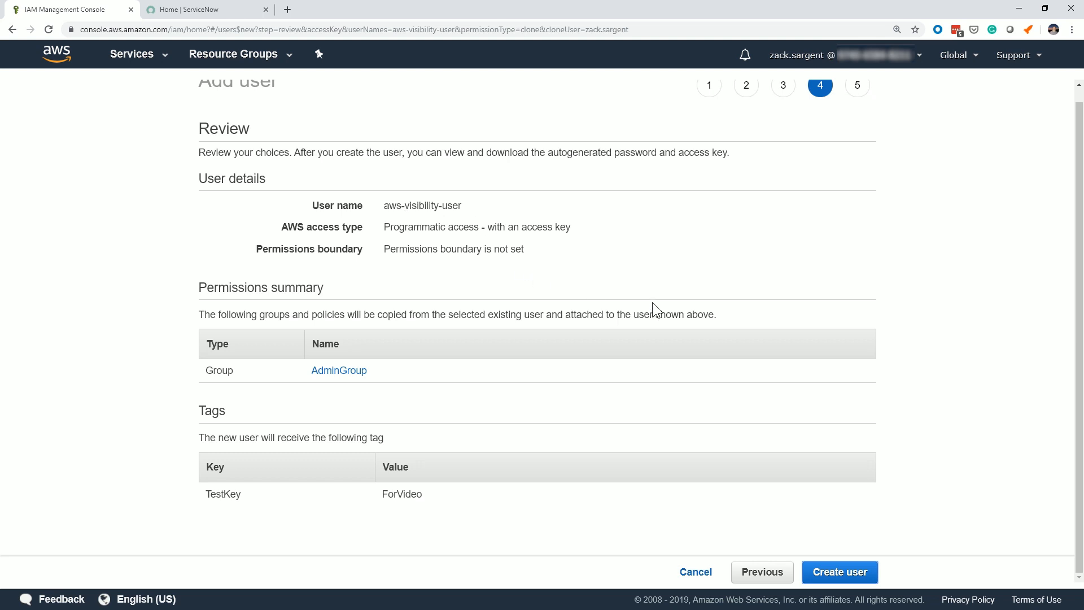
{"action": "left_click", "coordinate": [842, 571]}
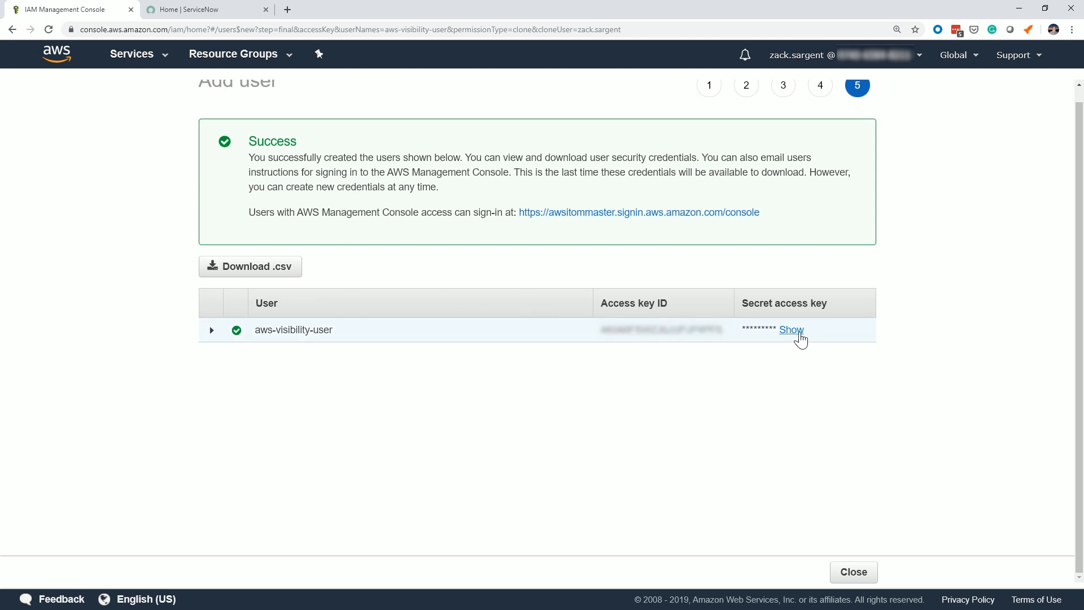
Copy the new user's access key ID into a blank Notepad document on its own line.
{"action": "left_click_drag", "start_coordinate": [726, 336], "coordinate": [598, 334]}
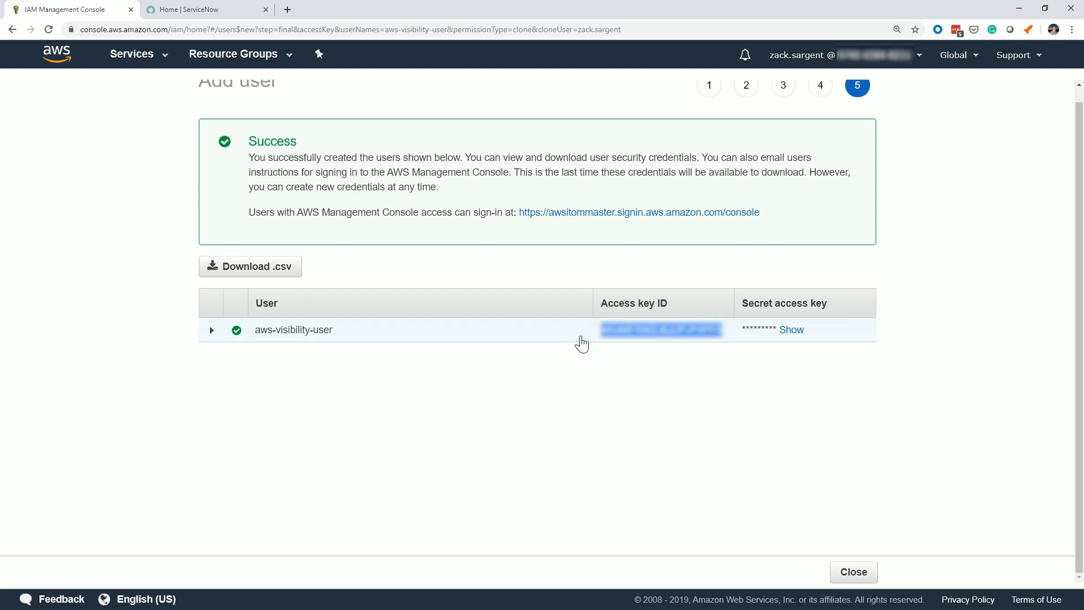
{"action": "key", "text": "alt+Tab"}
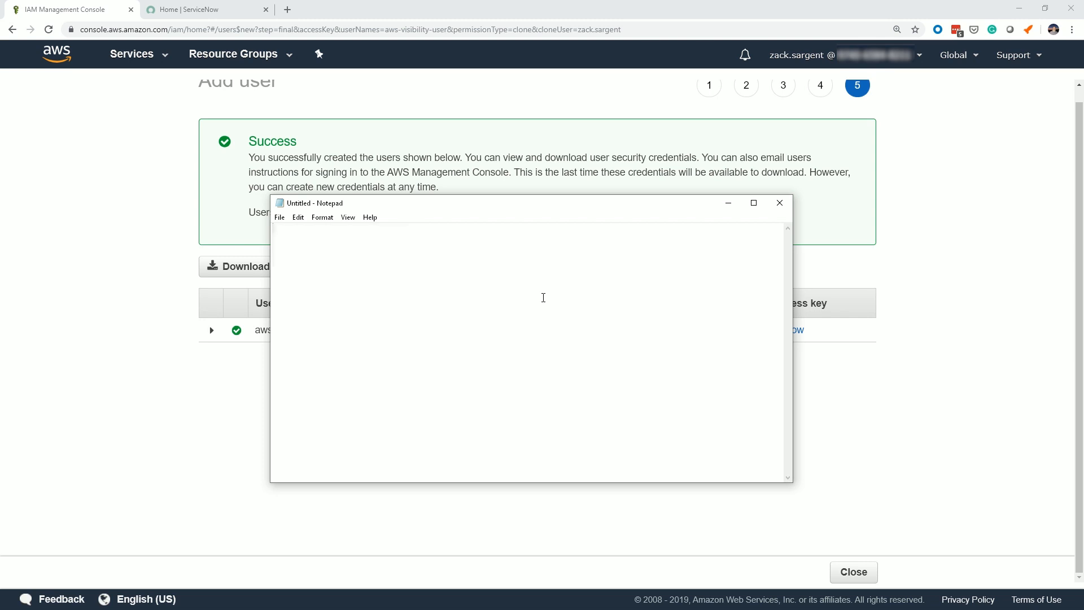
{"action": "key", "text": "ctrl+v"}
{"action": "key", "text": "Return"}
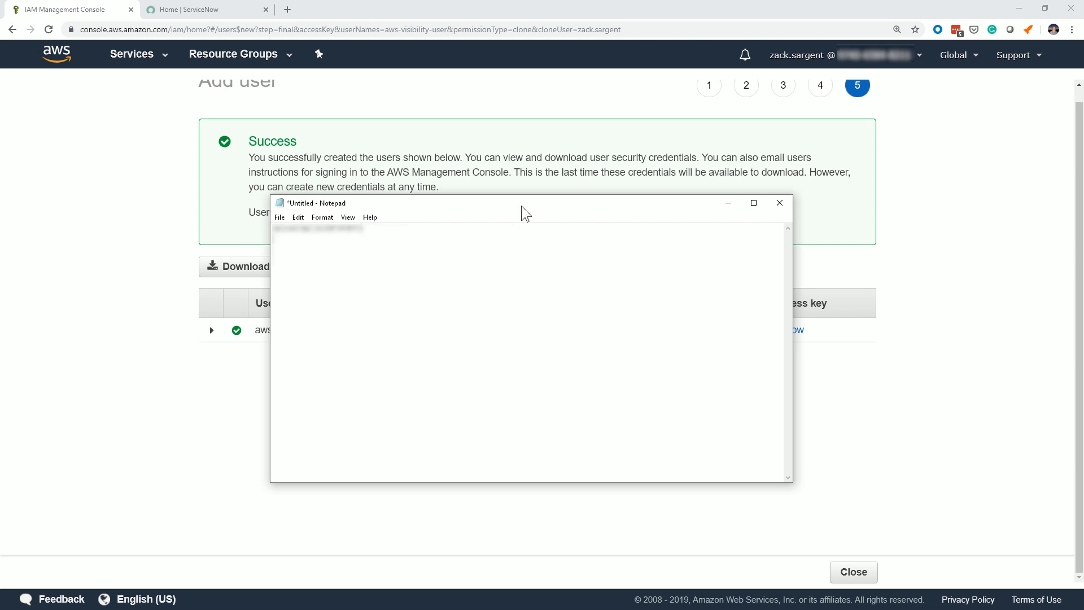
Reveal the new user's secret access key and paste it into the Notepad document below the access key ID.
{"action": "left_click_drag", "start_coordinate": [520, 206], "coordinate": [345, 160]}
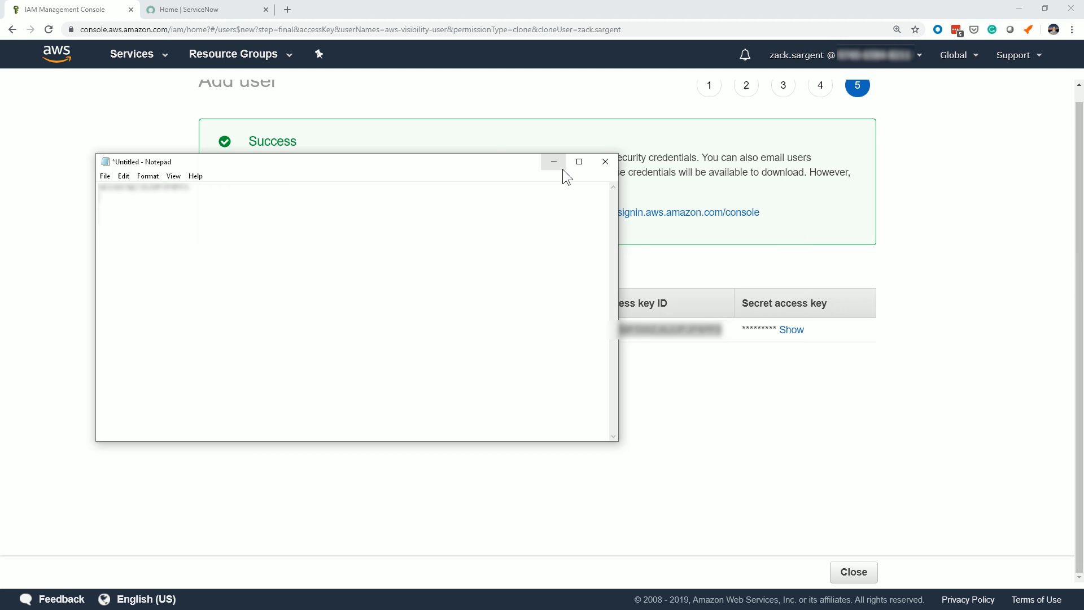
{"action": "left_click", "coordinate": [790, 330]}
{"action": "double_click", "coordinate": [793, 335]}
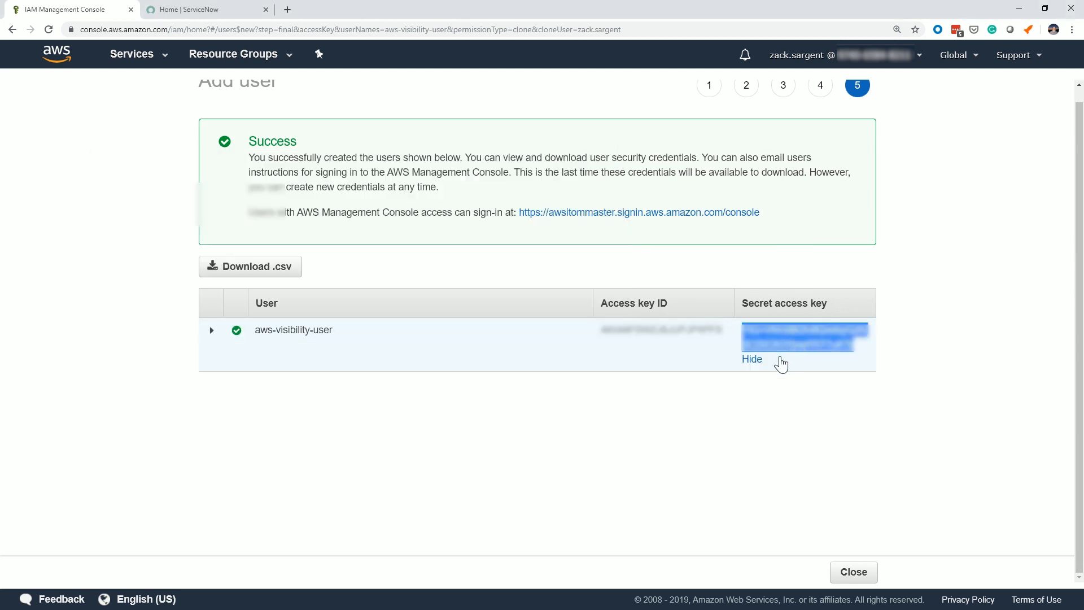
{"action": "key", "text": "alt+Tab"}
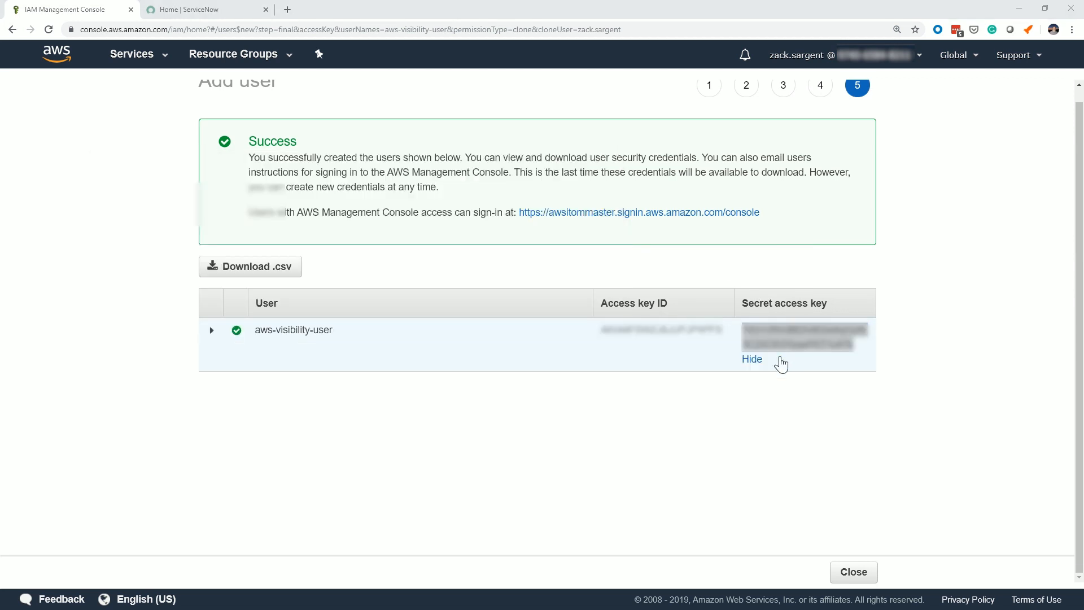
{"action": "key", "text": "ctrl+v"}
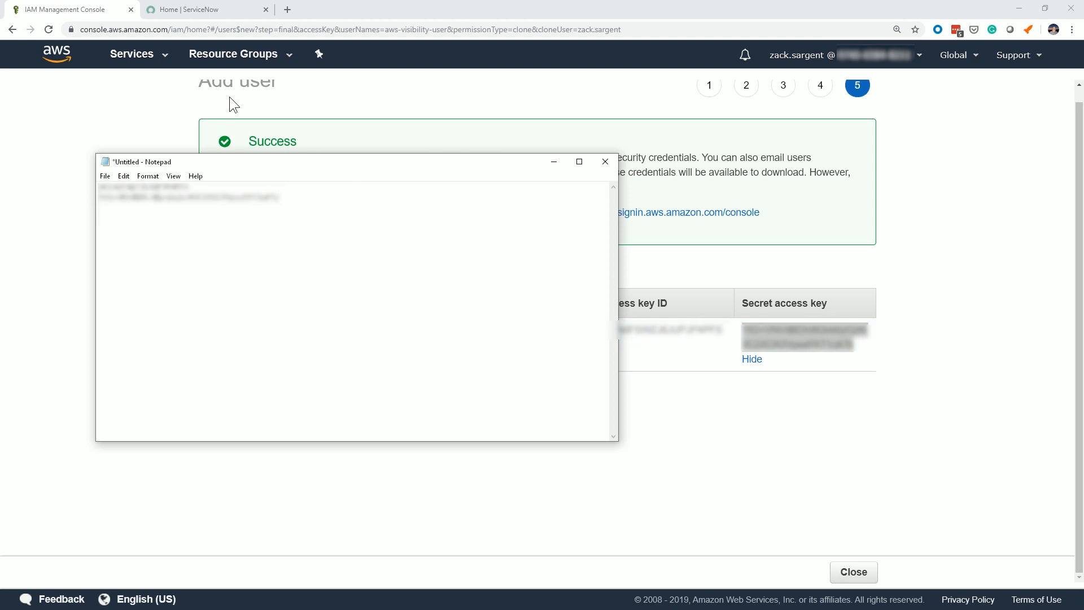
Copy the AWS account ID from the console's account details into the Notepad document.
{"action": "left_click_drag", "start_coordinate": [306, 164], "coordinate": [364, 215]}
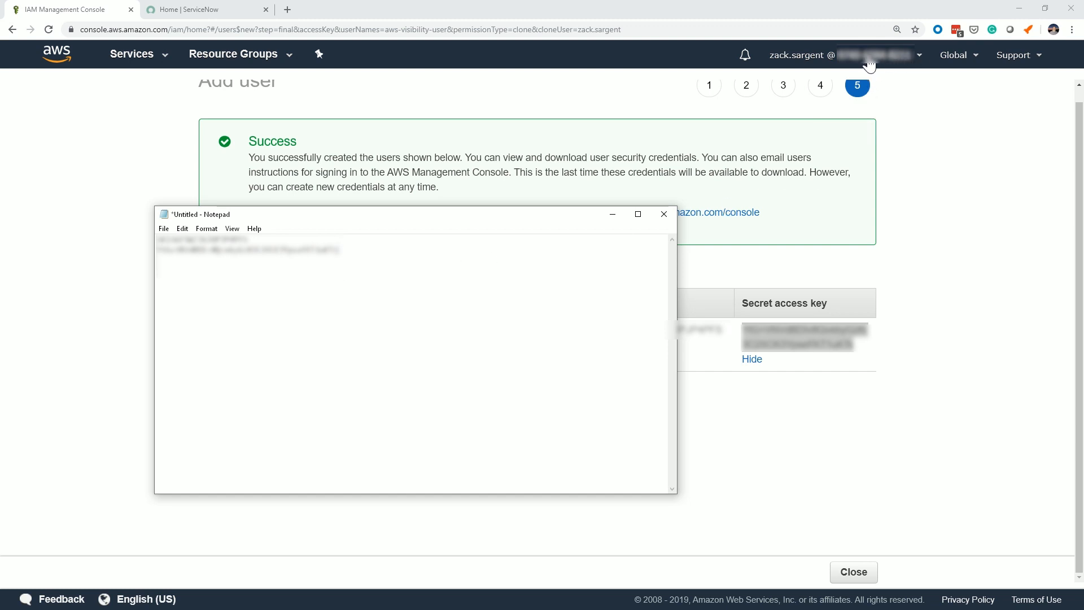
{"action": "left_click", "coordinate": [911, 66]}
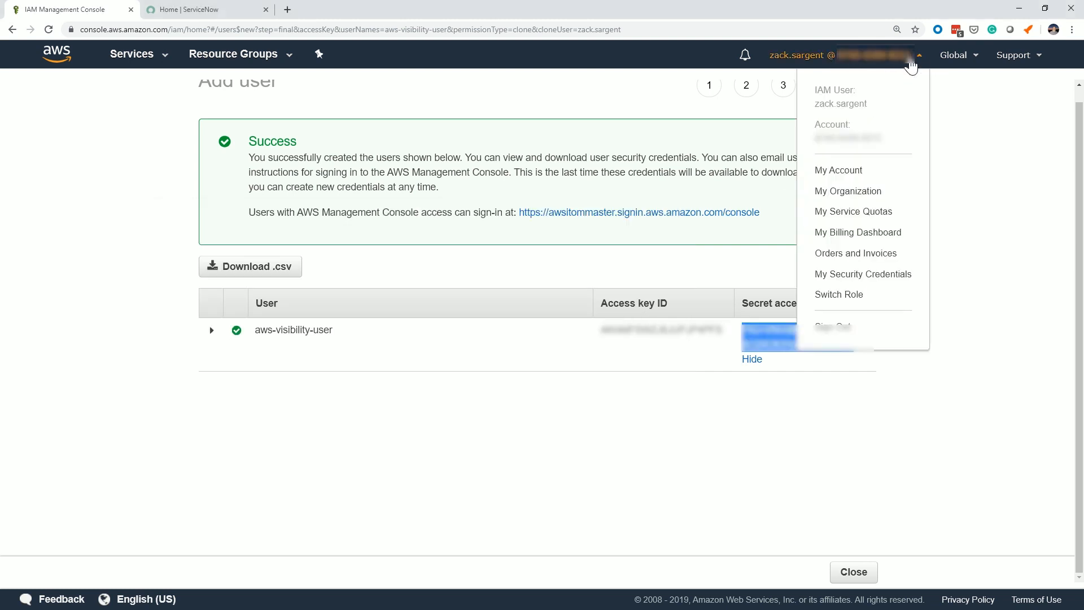
{"action": "left_click_drag", "start_coordinate": [900, 139], "coordinate": [814, 138]}
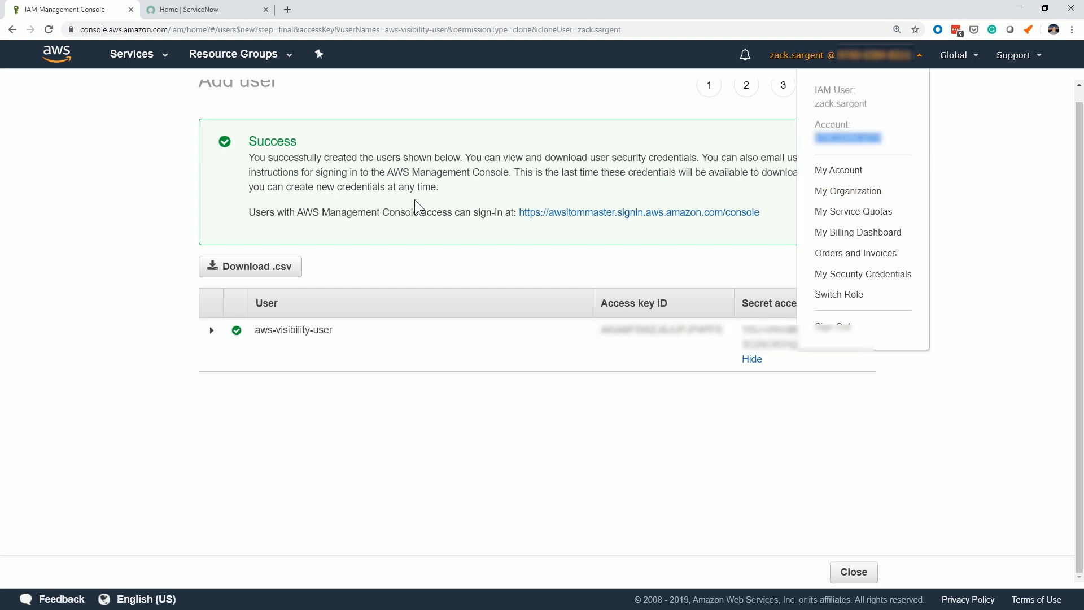
{"action": "key", "text": "alt+Tab"}
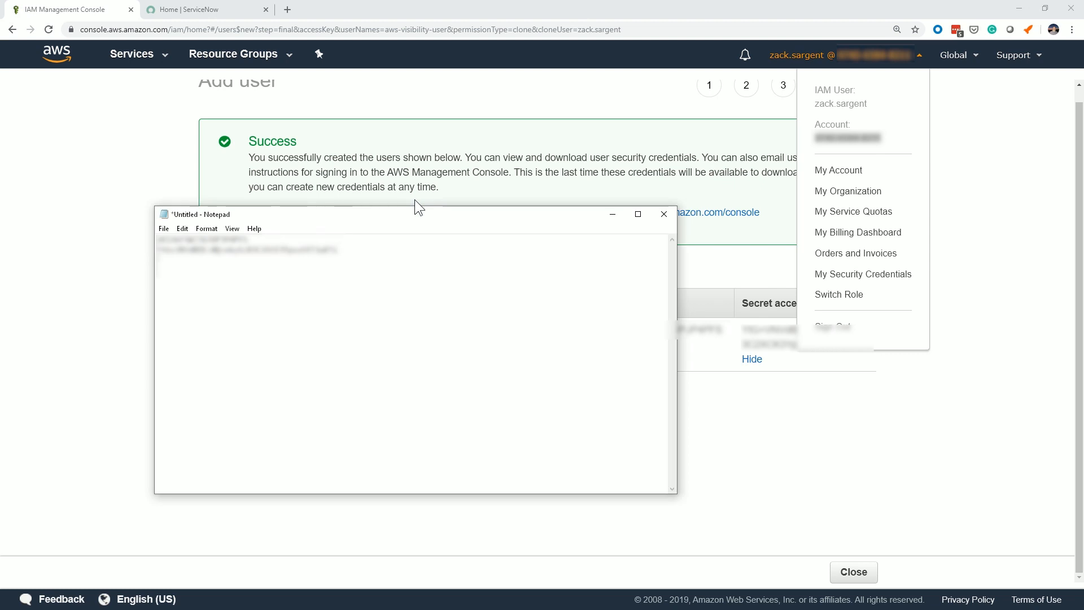
{"action": "key", "text": "ctrl+v"}
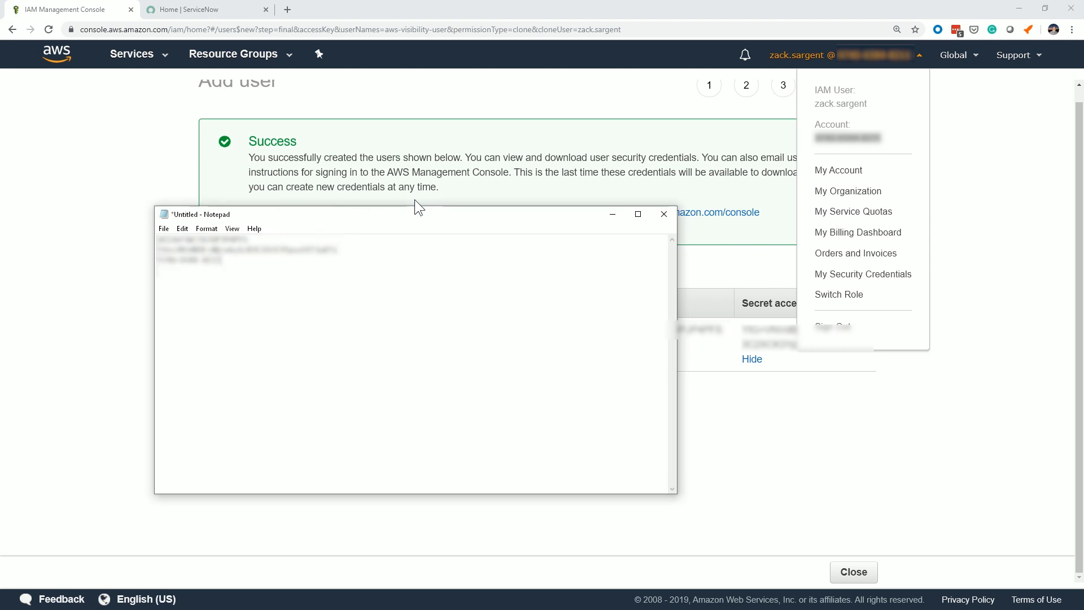
{"action": "left_click", "coordinate": [151, 103]}
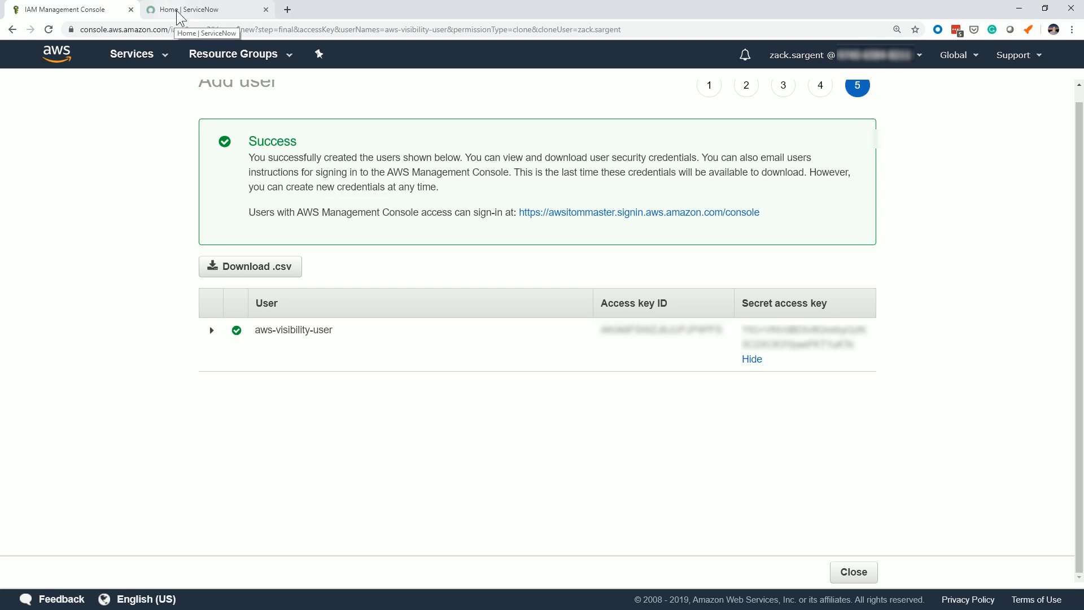
Back in ServiceNow, name the new service account Standalone-AWS and paste the AWS account ID.
{"action": "left_click", "coordinate": [179, 11]}
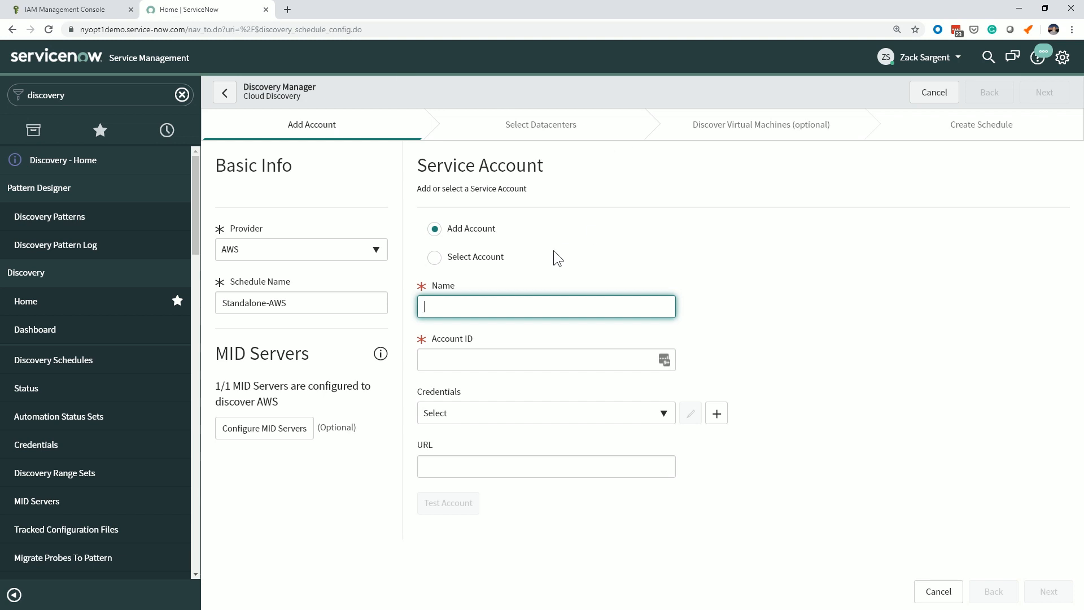
{"action": "type", "text": "Standalone-AWS"}
{"action": "key", "text": "Tab"}
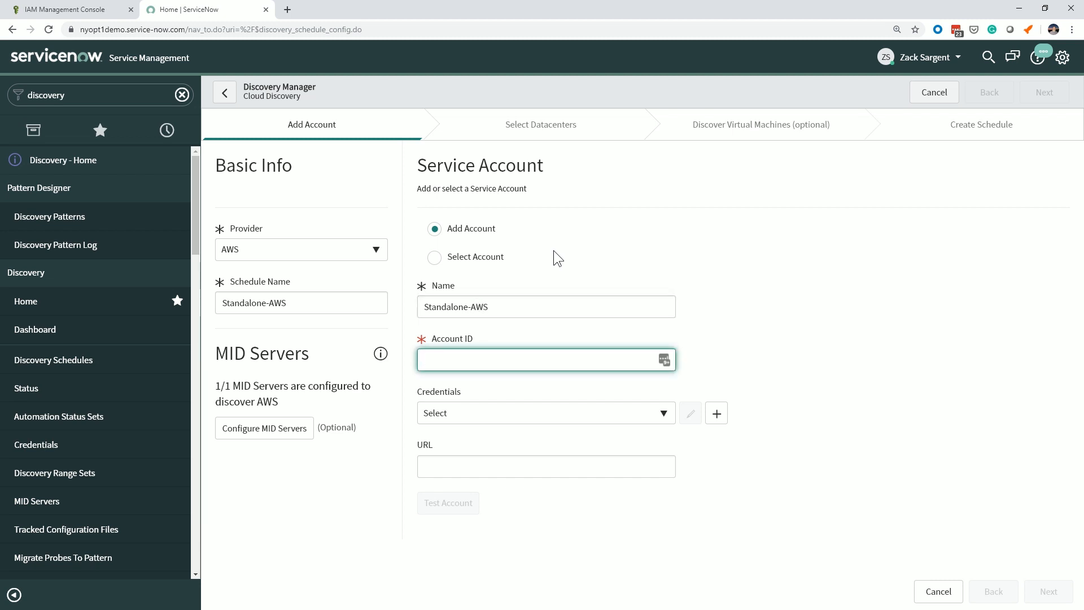
{"action": "key", "text": "ctrl+v"}
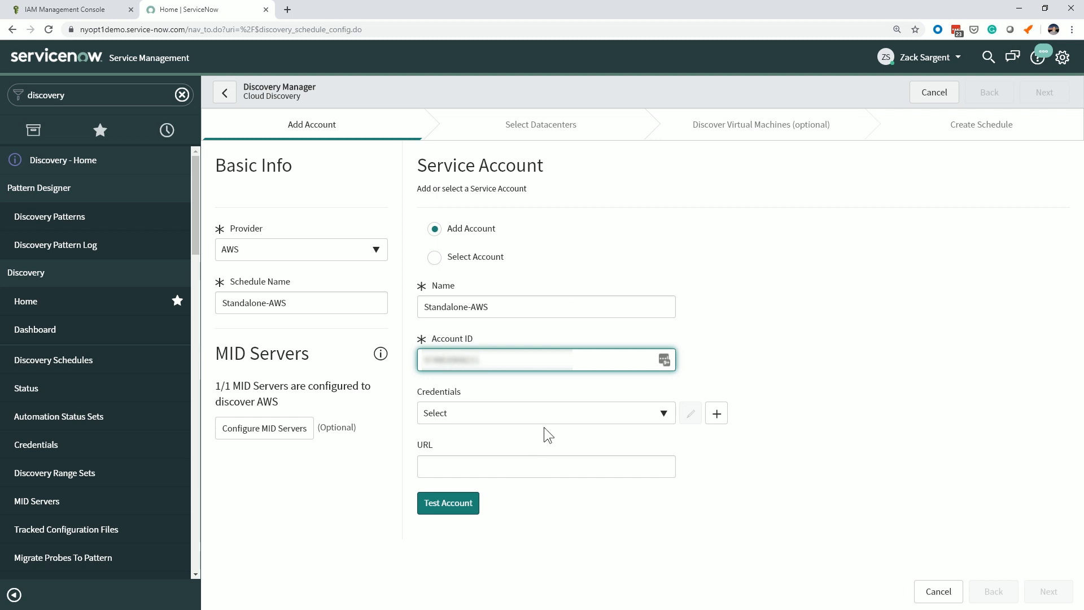
Start a new AWS credentials record for the service account and name it Standalone-AWS-ForVideo.
{"action": "left_click", "coordinate": [718, 416]}
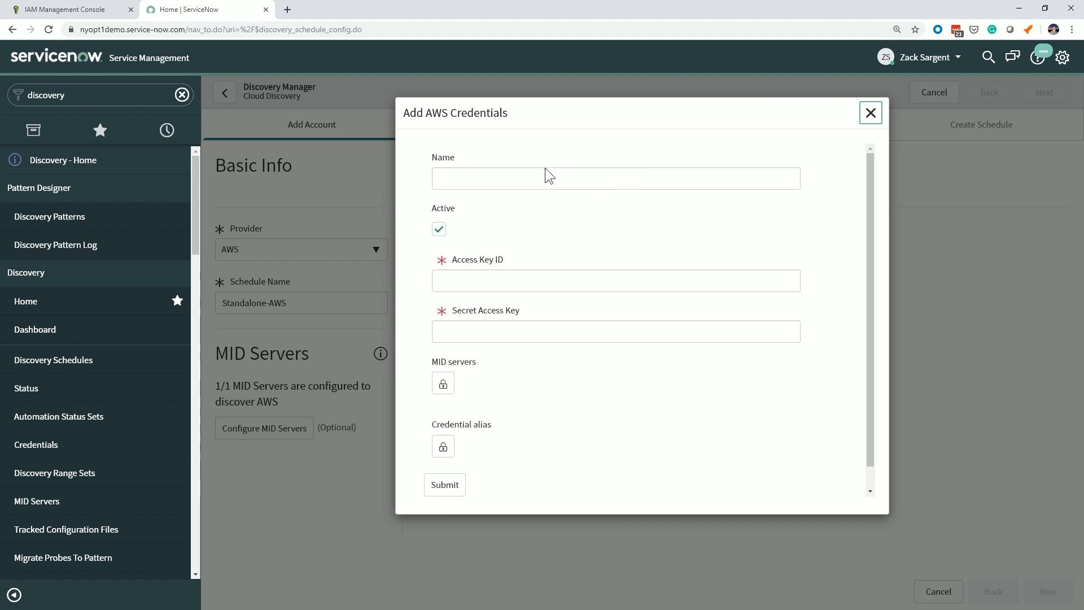
{"action": "left_click", "coordinate": [527, 179]}
{"action": "type", "text": "Standalone"}
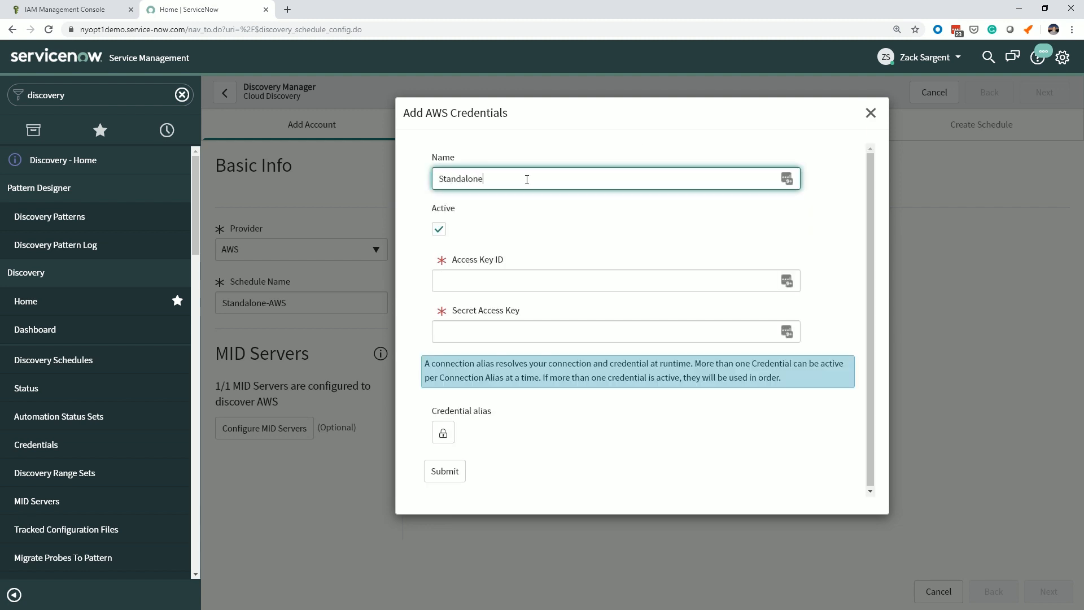
{"action": "type", "text": "-AWS-ForVideo"}
{"action": "key", "text": "Tab"}
{"action": "key", "text": "Tab"}
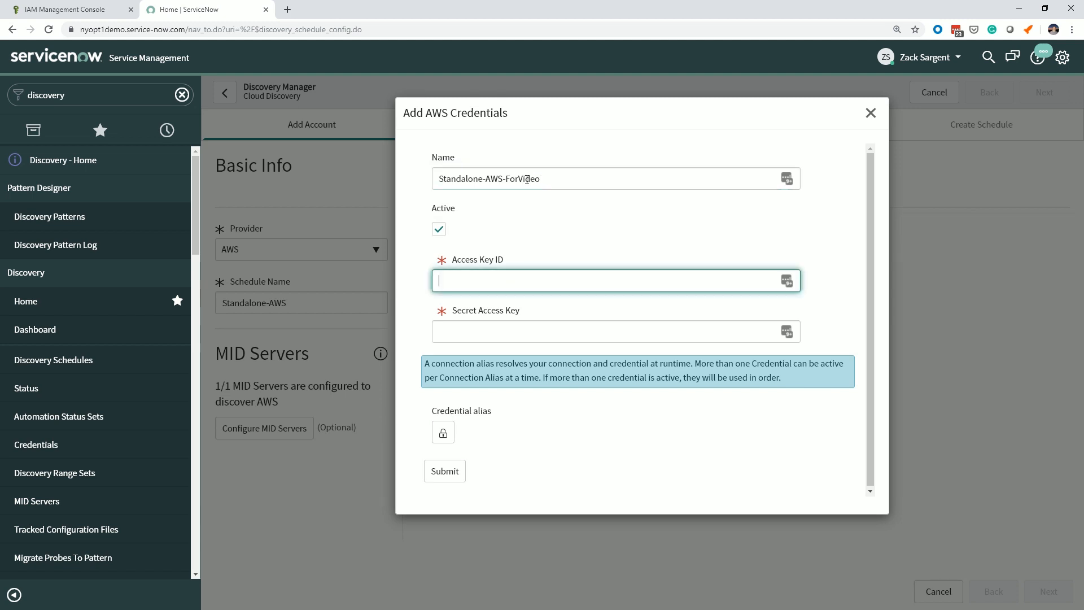
Copy the access key ID from the Notepad document into the Access Key ID field of the AWS credentials.
{"action": "key", "text": "alt+Tab"}
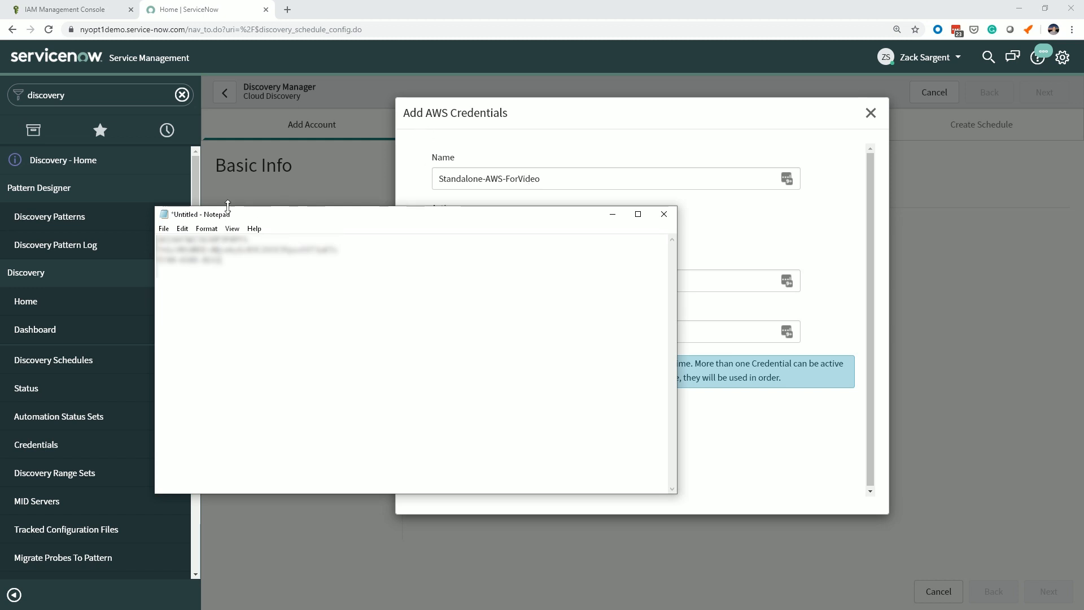
{"action": "left_click_drag", "start_coordinate": [268, 241], "coordinate": [214, 243]}
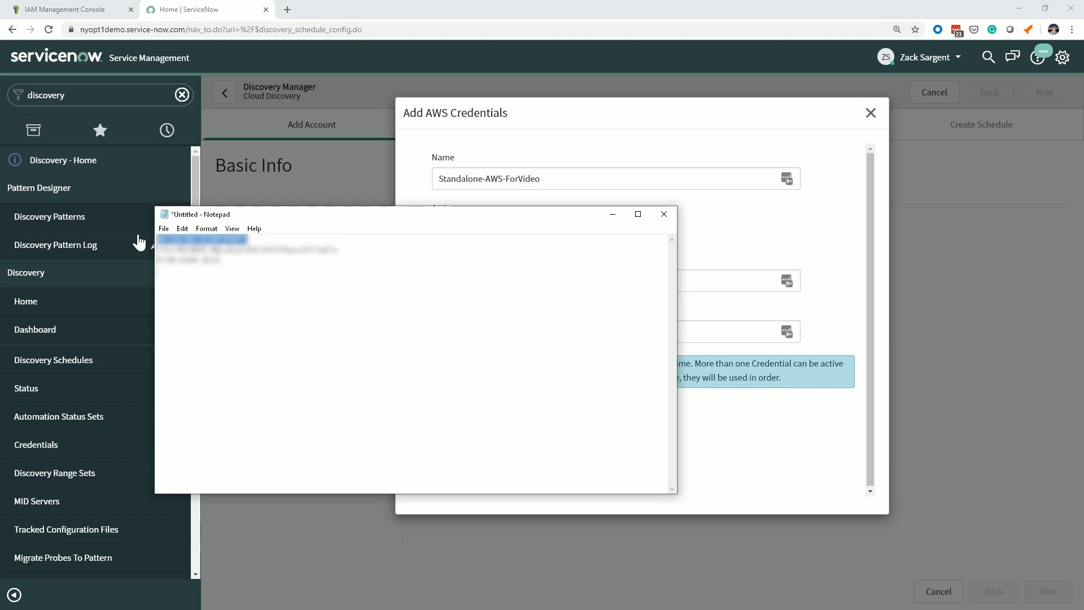
{"action": "left_click", "coordinate": [743, 137]}
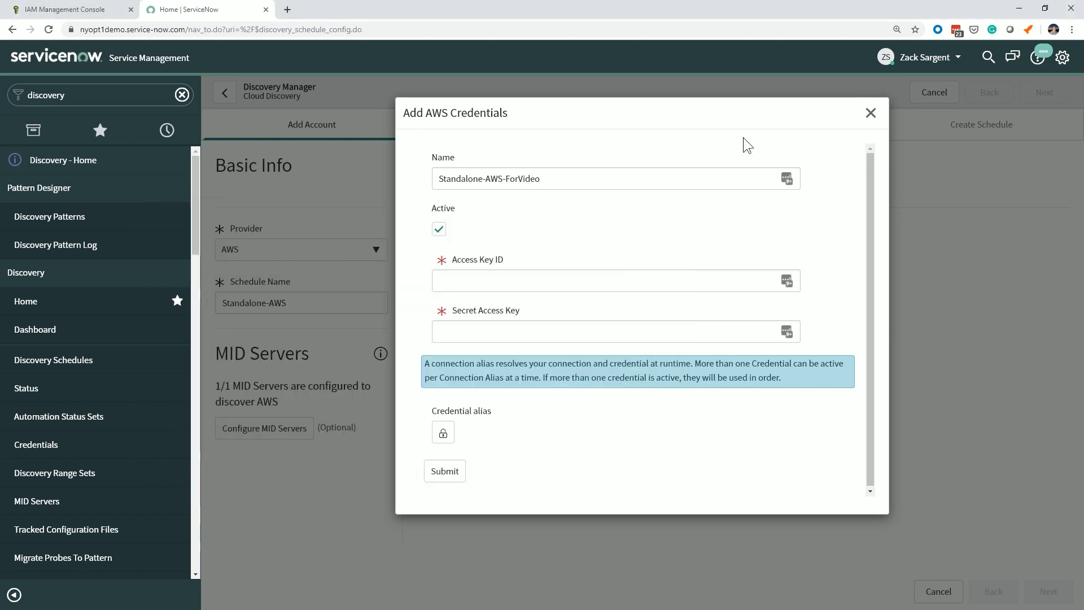
{"action": "left_click", "coordinate": [531, 277]}
{"action": "key", "text": "ctrl+v"}
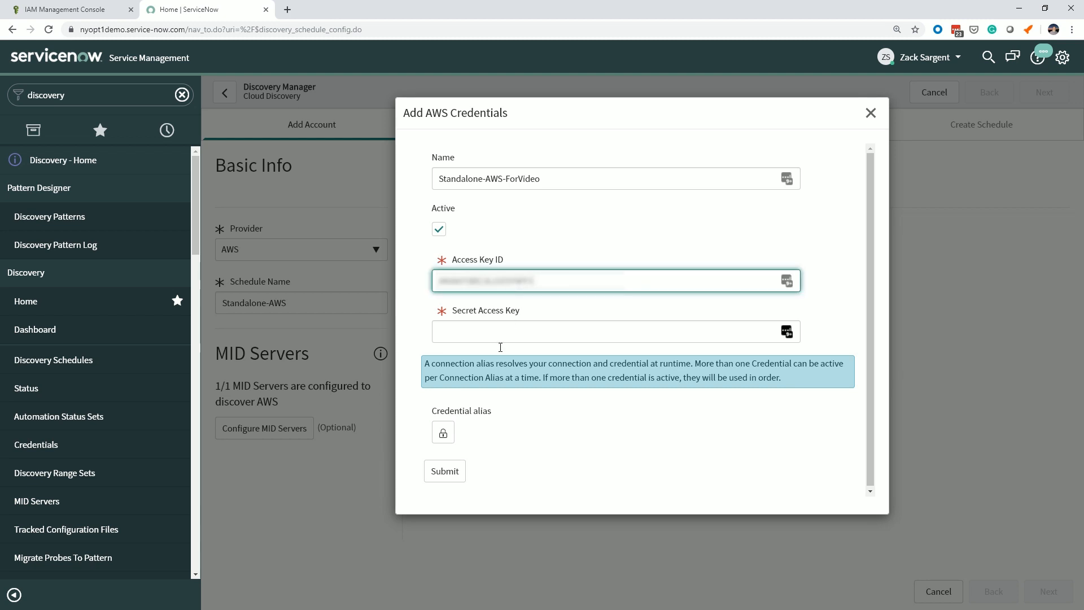
Copy the secret access key from the Notepad document into the credentials' Secret Access Key field.
{"action": "key", "text": "alt+Tab"}
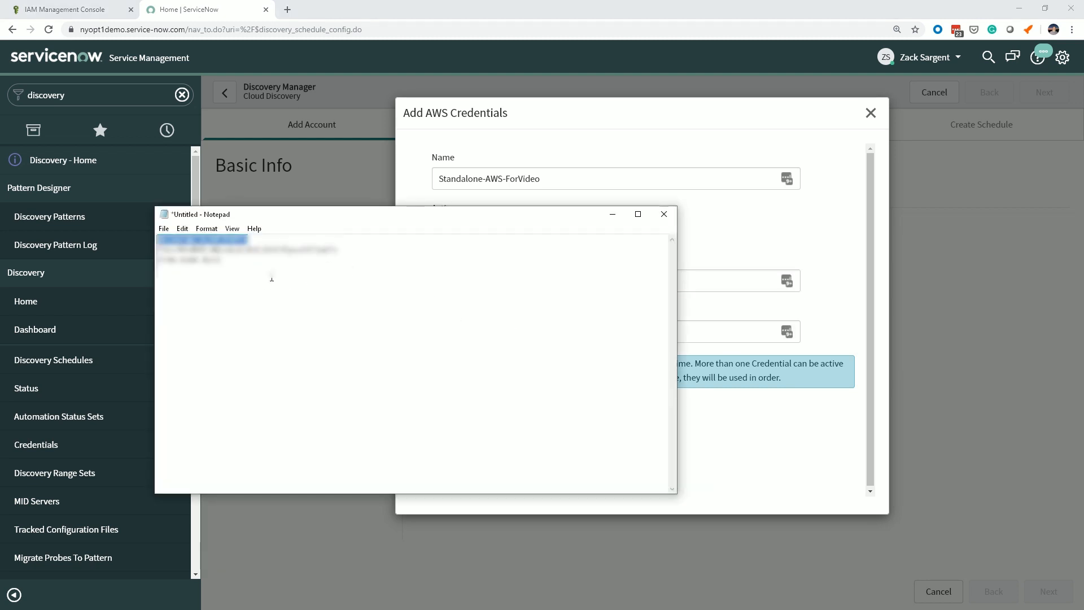
{"action": "left_click_drag", "start_coordinate": [341, 249], "coordinate": [141, 253]}
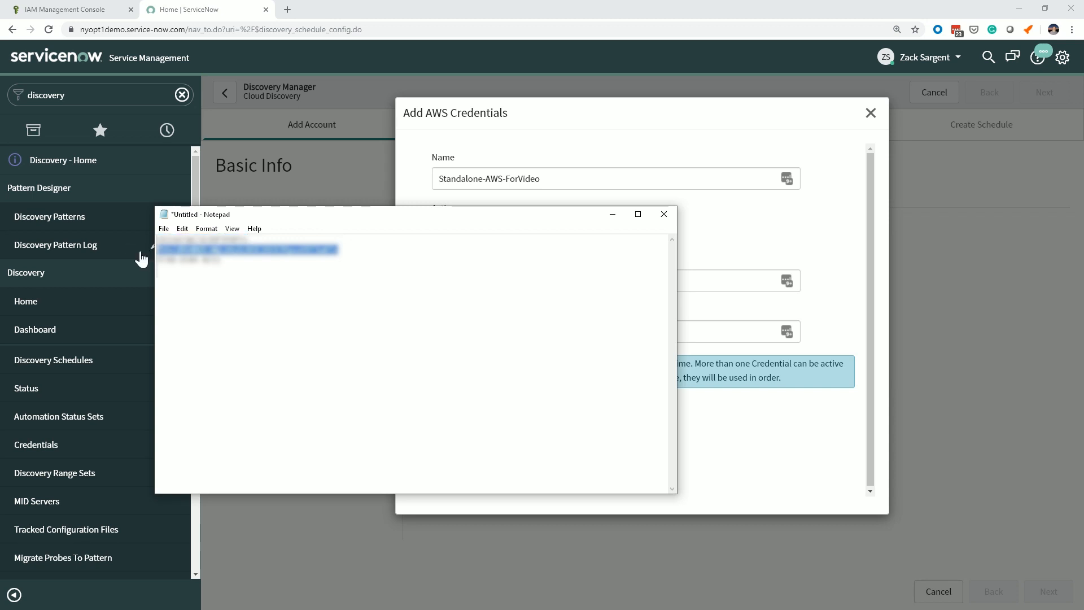
{"action": "key", "text": "alt+Tab"}
{"action": "left_click", "coordinate": [512, 327]}
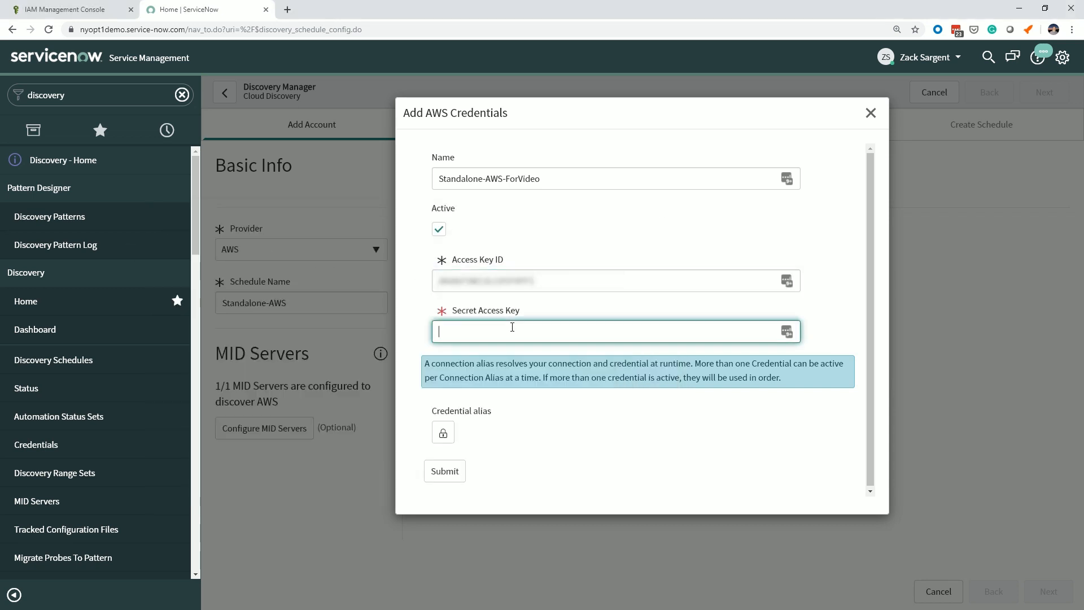
{"action": "key", "text": "ctrl+v"}
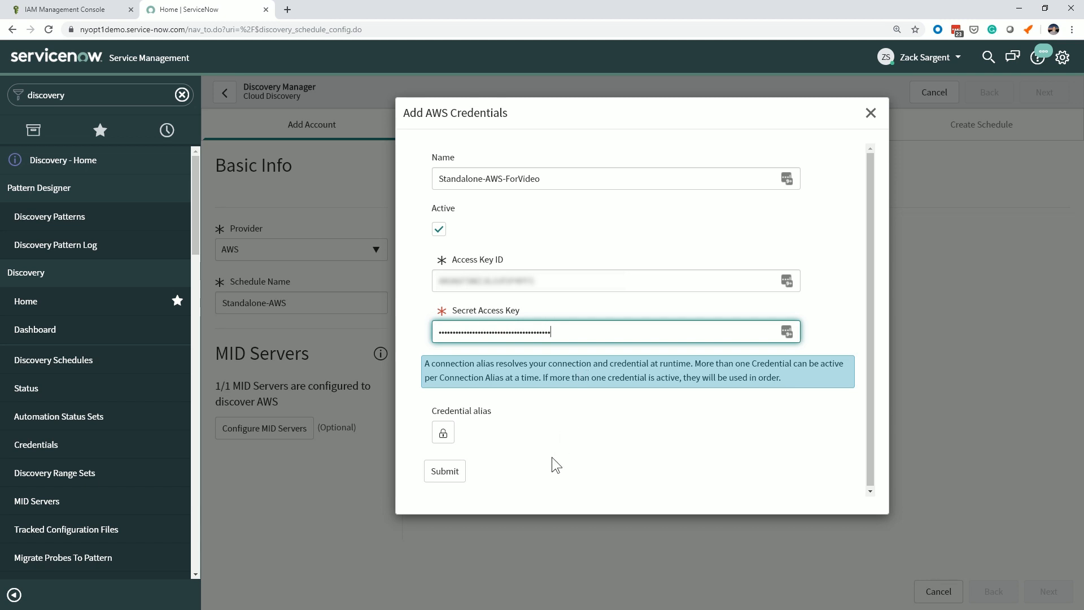
Submit the AWS credentials and test the service account with them.
{"action": "left_click", "coordinate": [445, 473]}
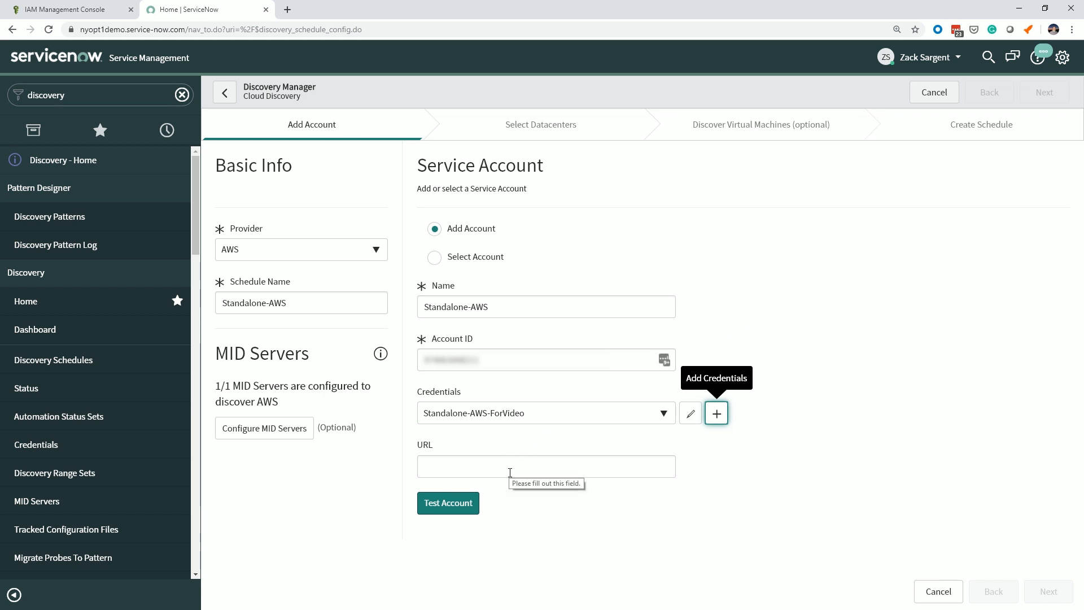
{"action": "left_click", "coordinate": [461, 502]}
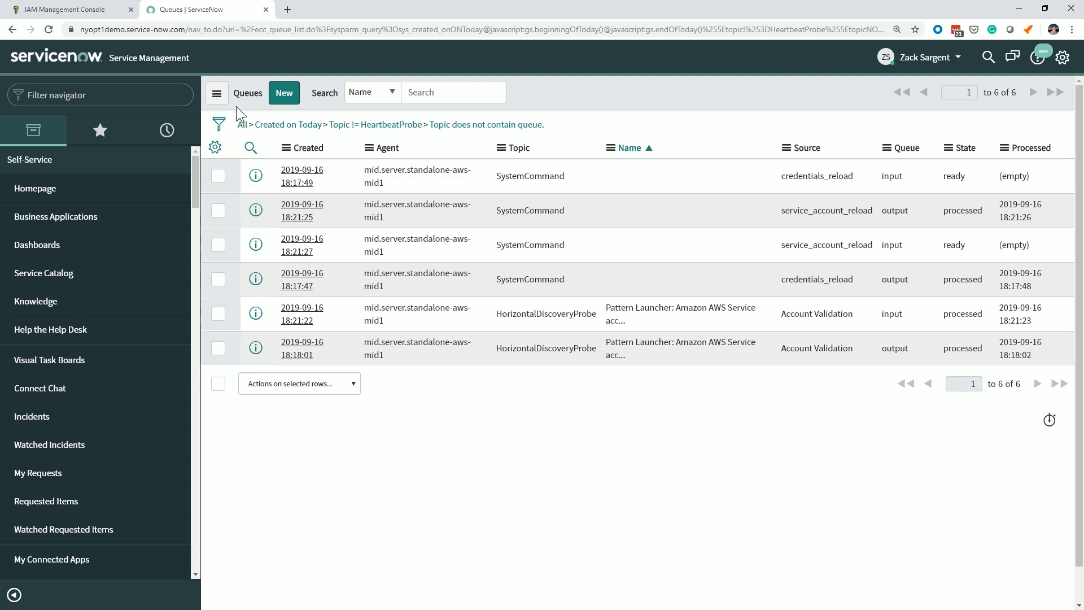
Compare the processed times of the Account Validation entries in the ECC queue and inspect the input record's payload.
{"action": "type", "text": "ecc"}
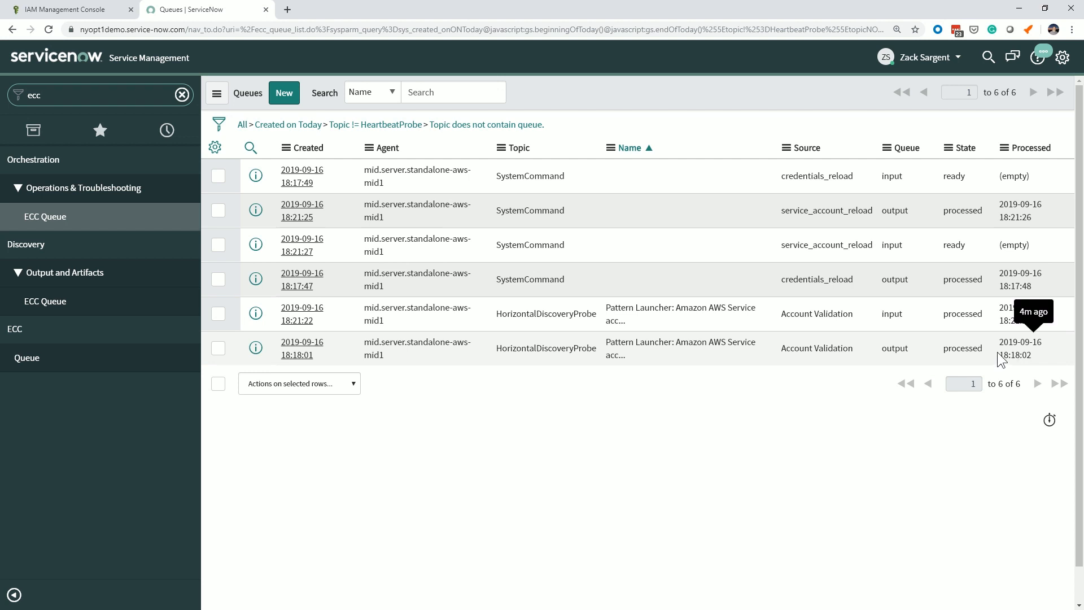
{"action": "left_click_drag", "start_coordinate": [997, 353], "coordinate": [1038, 354]}
{"action": "left_click_drag", "start_coordinate": [995, 312], "coordinate": [1037, 320]}
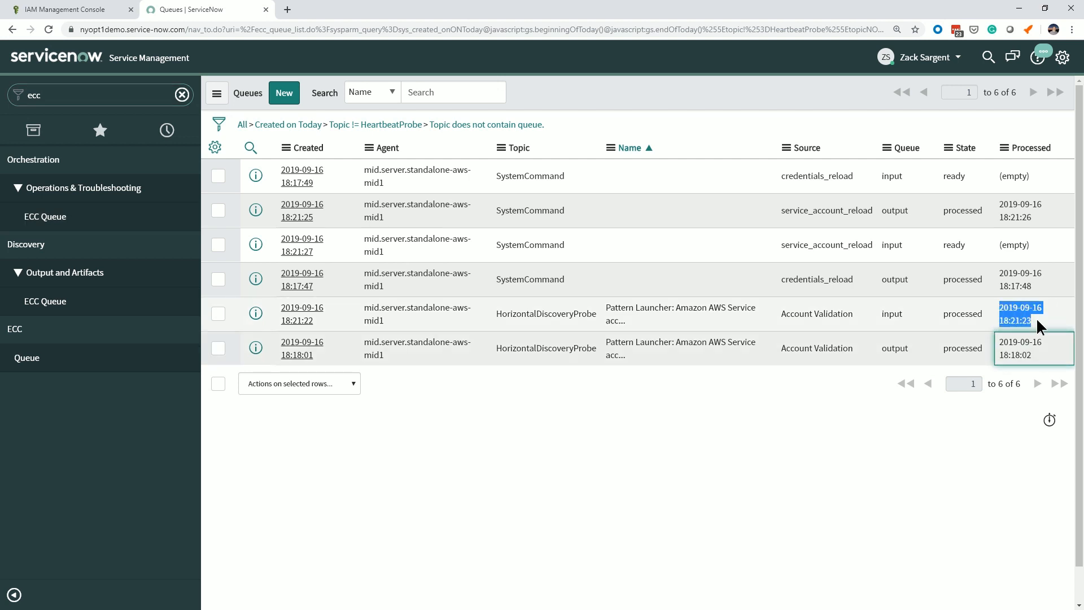
{"action": "left_click", "coordinate": [716, 448]}
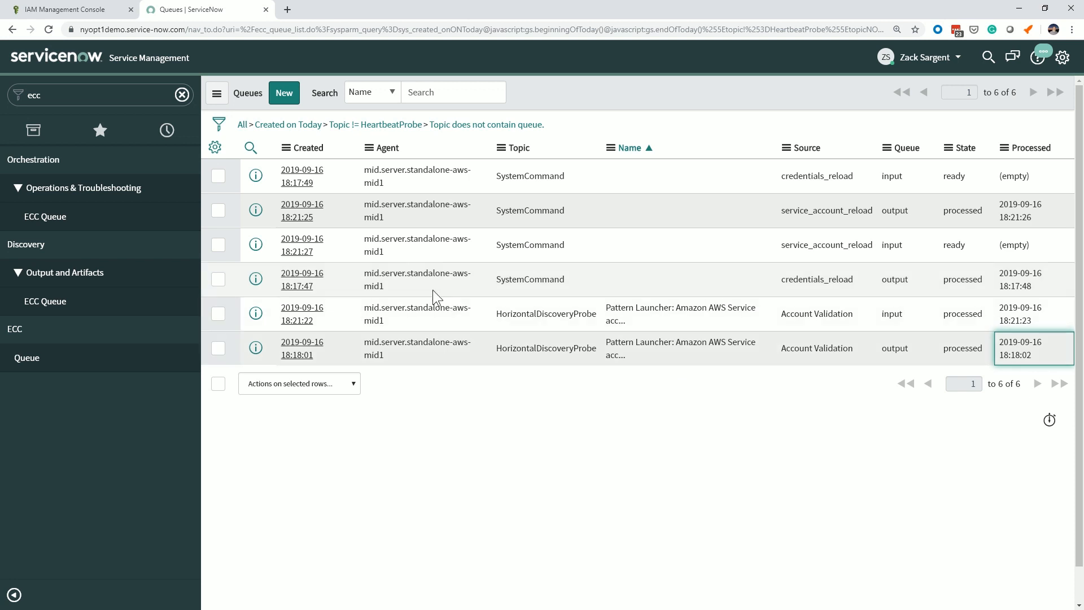
{"action": "left_click", "coordinate": [543, 305]}
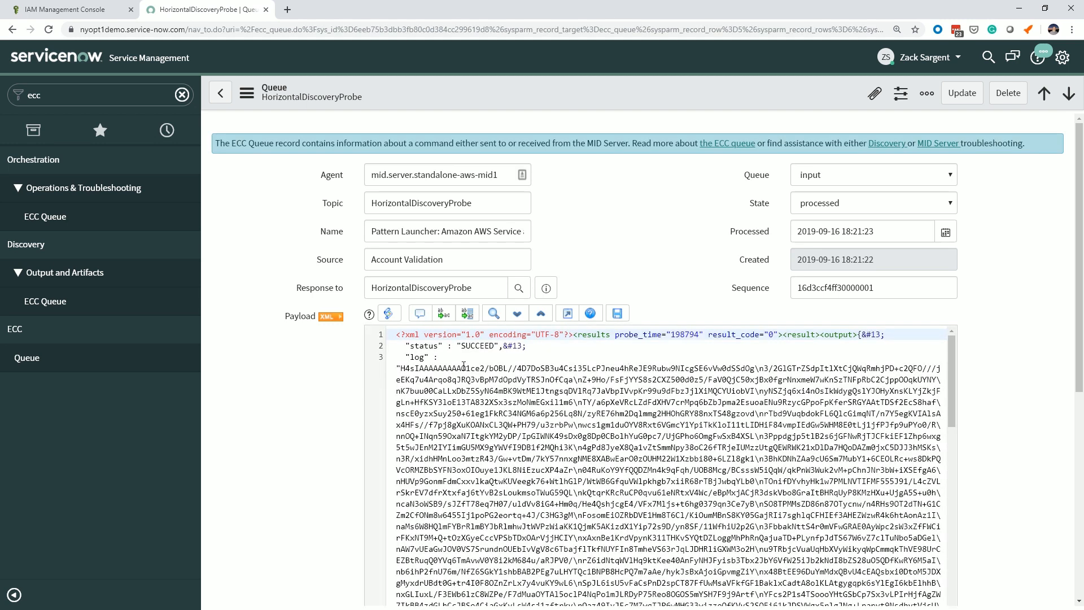
Return to the Discovery home page and start a new discovery of cloud resources.
{"action": "left_click", "coordinate": [98, 99]}
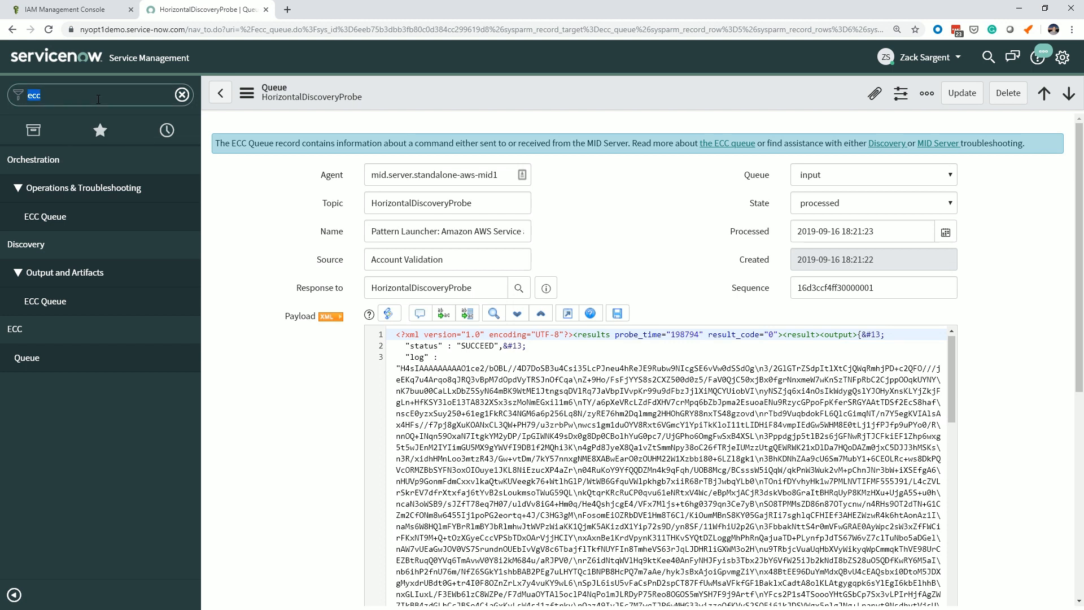
{"action": "type", "text": "discover"}
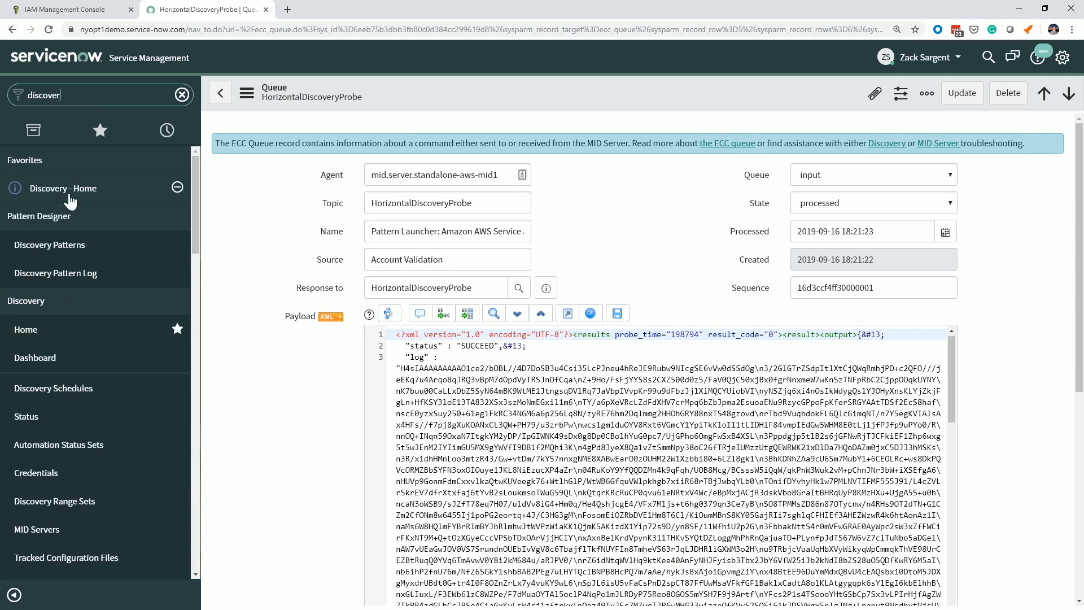
{"action": "left_click", "coordinate": [169, 188]}
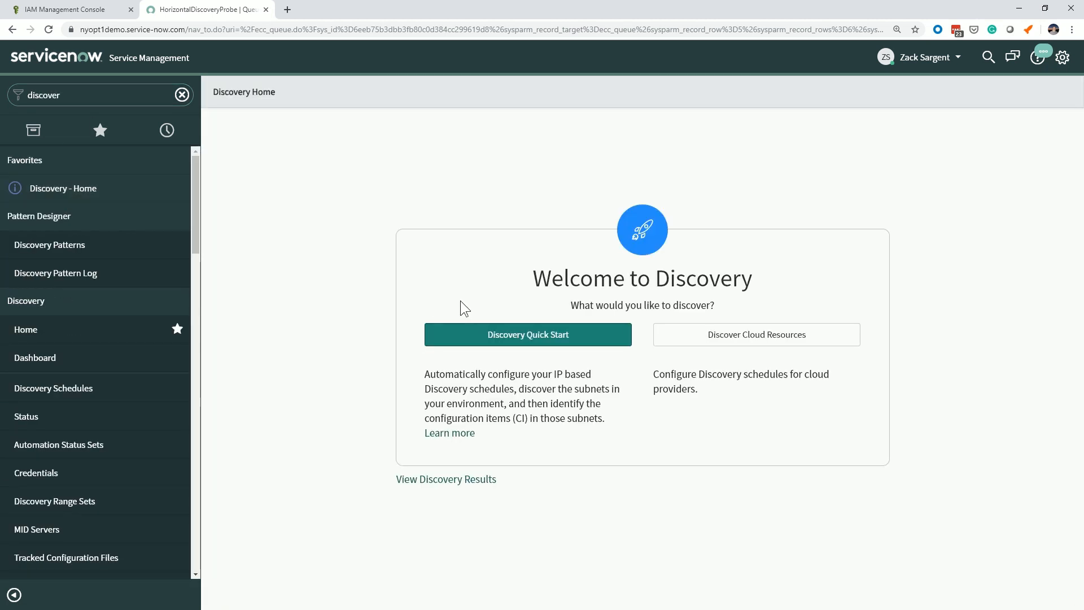
{"action": "left_click", "coordinate": [747, 334]}
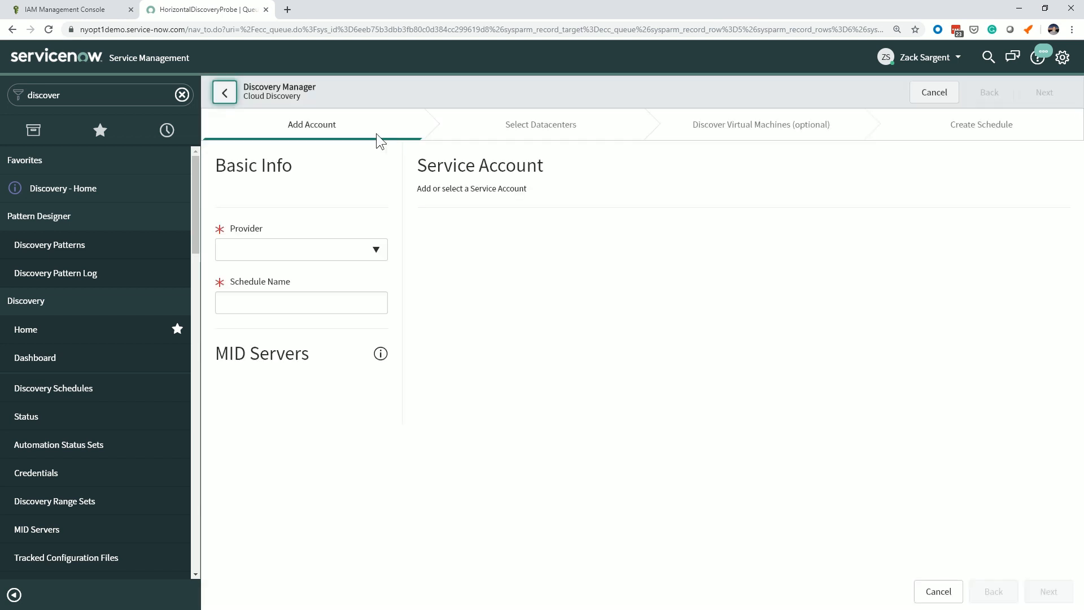
Set the provider to AWS and name the discovery schedule Standalone-AWS.
{"action": "left_click", "coordinate": [354, 249]}
{"action": "left_click", "coordinate": [315, 322]}
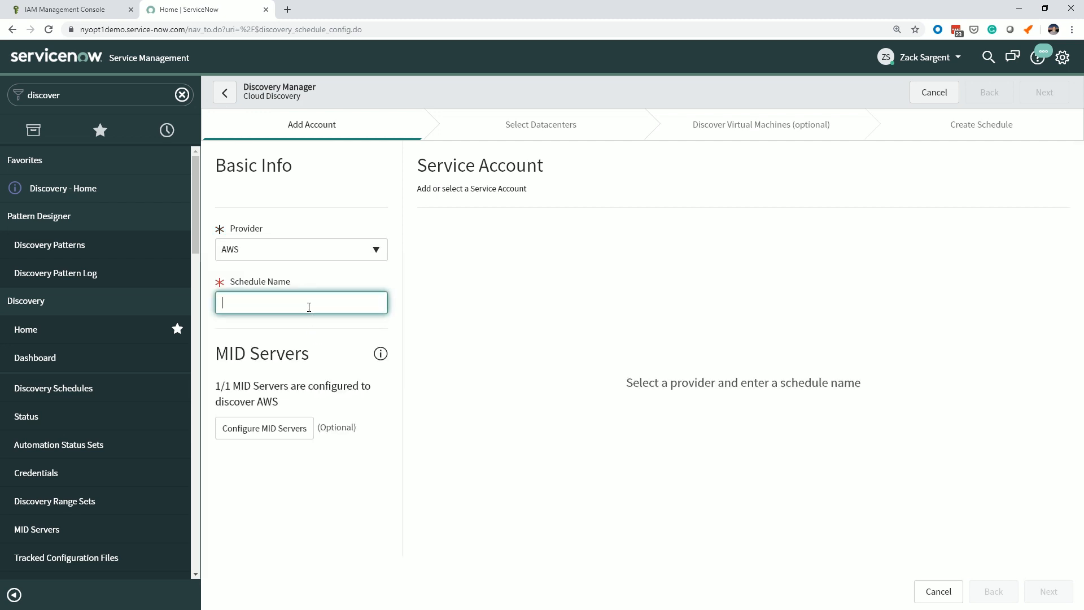
{"action": "type", "text": "Standalone"}
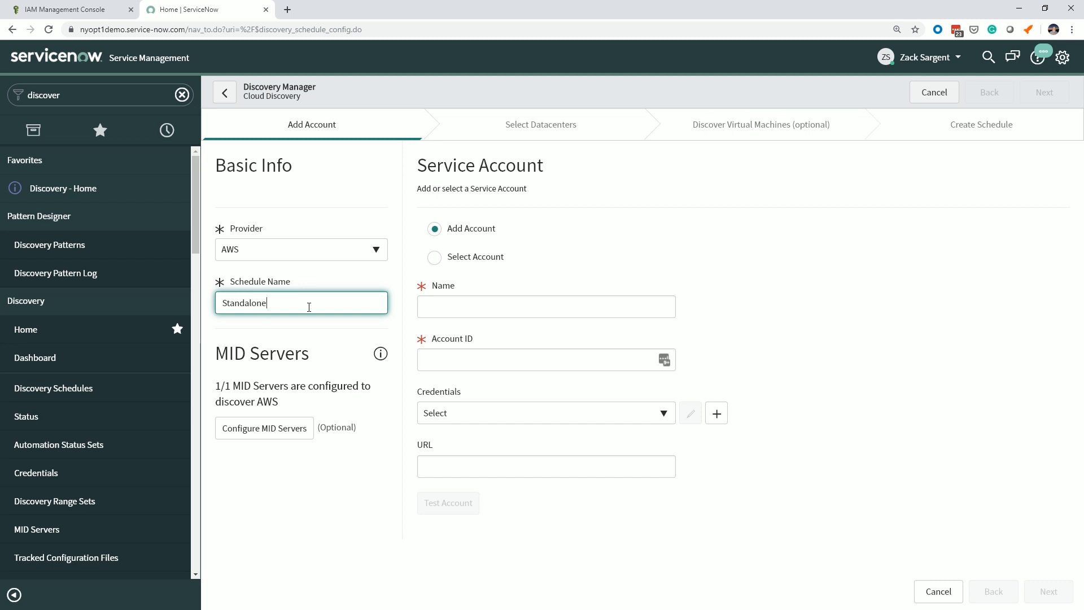
{"action": "type", "text": "=-"}
{"action": "type", "text": "-AWS"}
Choose the existing Standalone-AWS service account for the schedule and test the account.
{"action": "left_click", "coordinate": [434, 258]}
{"action": "left_click", "coordinate": [462, 310]}
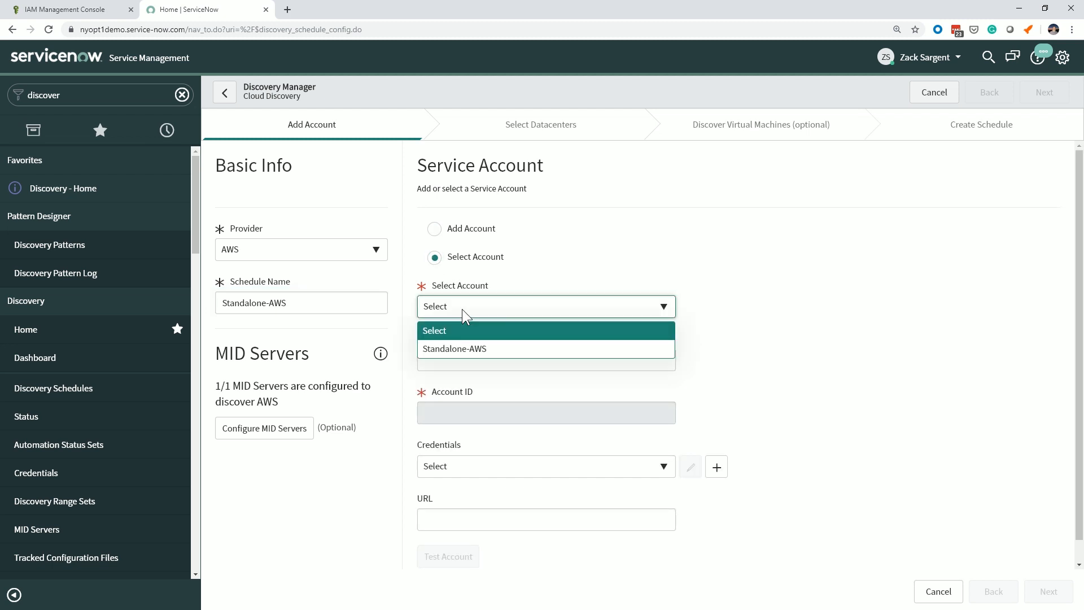
{"action": "left_click", "coordinate": [467, 350]}
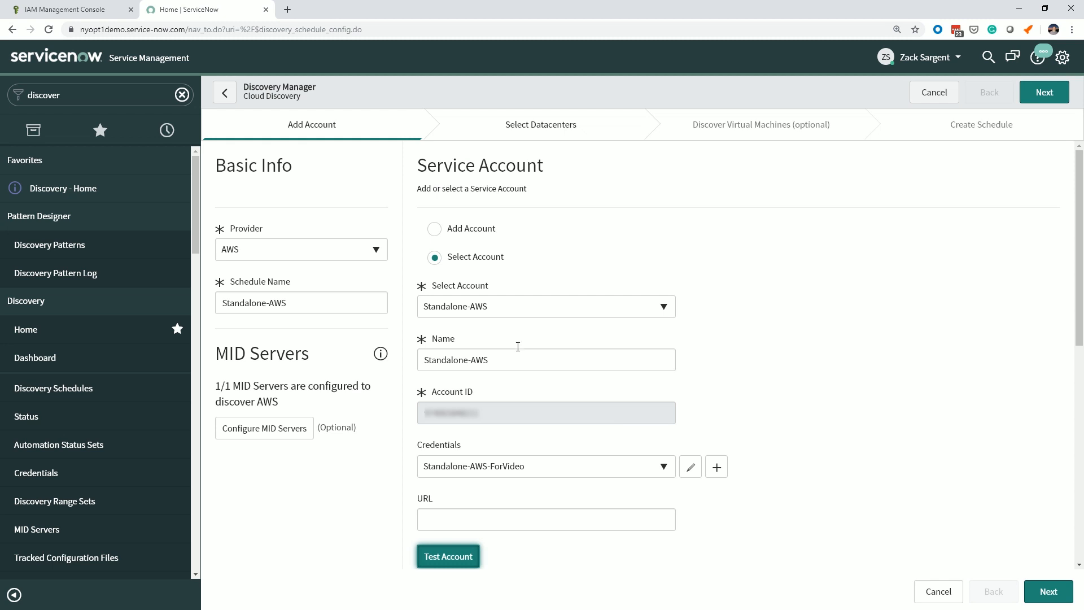
{"action": "left_click", "coordinate": [457, 557]}
Turn off discovery of all listed sub-accounts and continue to the datacenter selection.
{"action": "scroll", "coordinate": [870, 437], "scroll_direction": "down", "scroll_amount": 4}
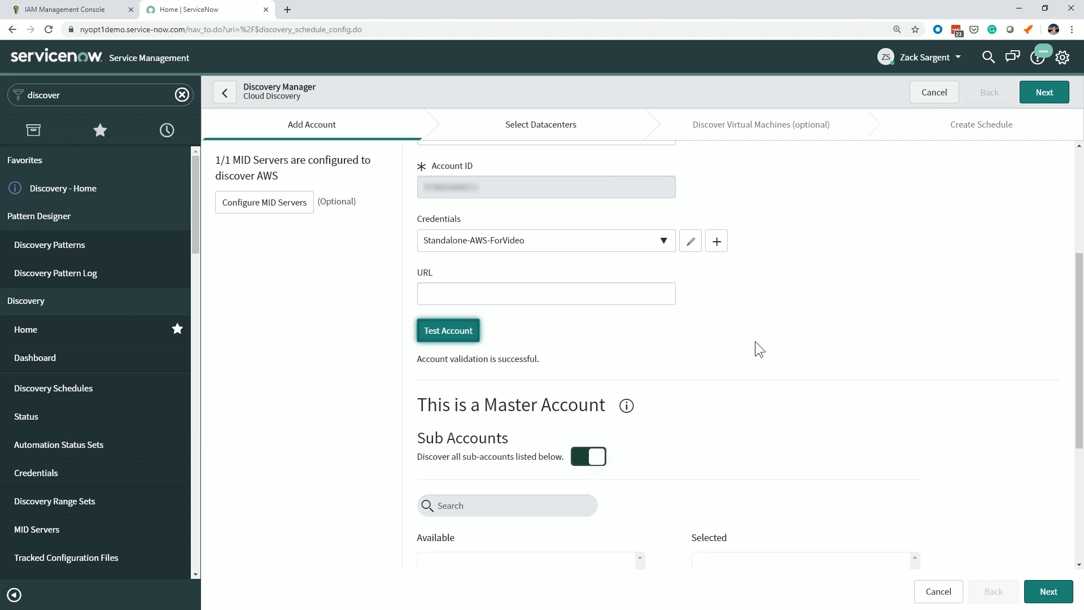
{"action": "scroll", "coordinate": [767, 341], "scroll_direction": "down", "scroll_amount": 1}
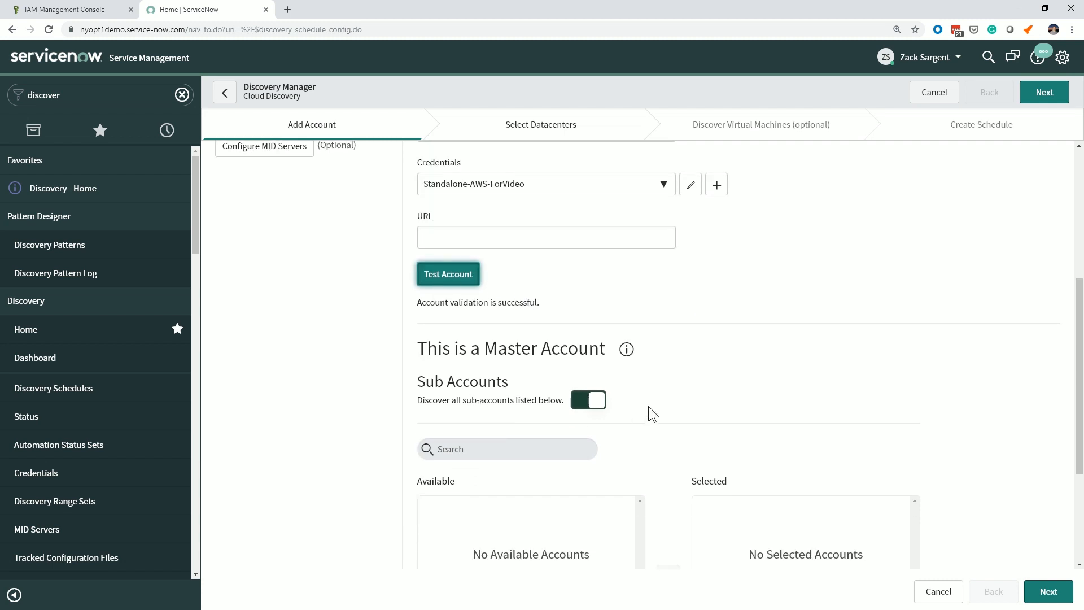
{"action": "left_click", "coordinate": [598, 398]}
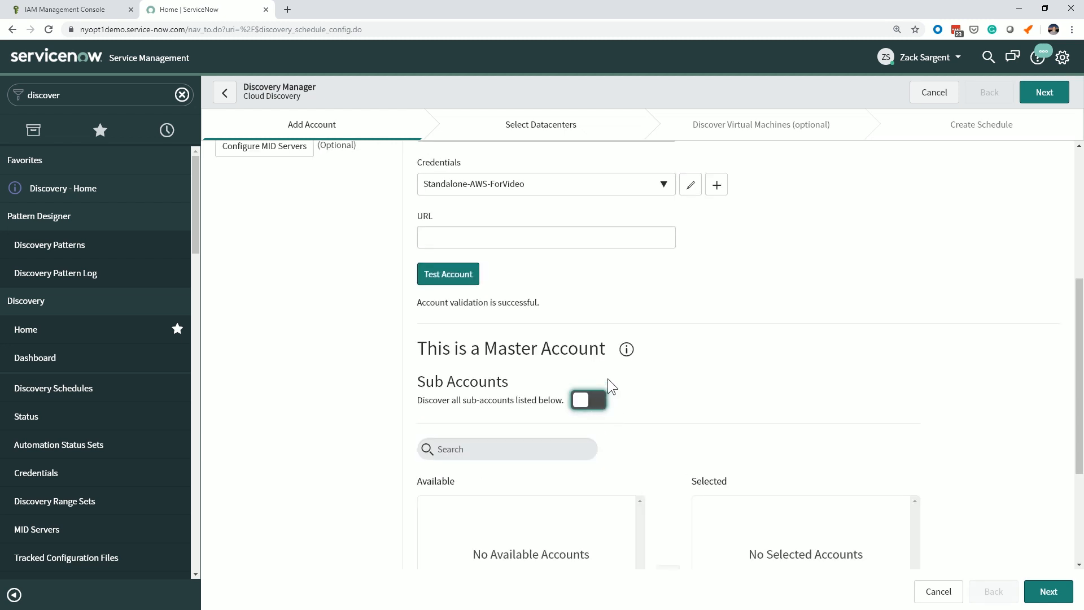
{"action": "left_click", "coordinate": [694, 397]}
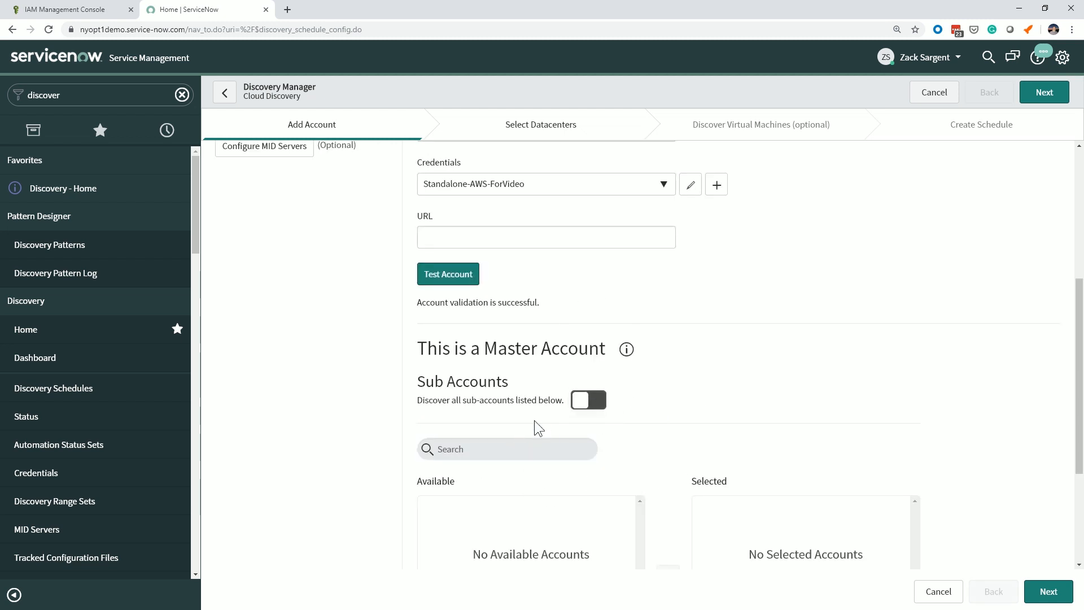
{"action": "scroll", "coordinate": [673, 301], "scroll_direction": "up", "scroll_amount": 5}
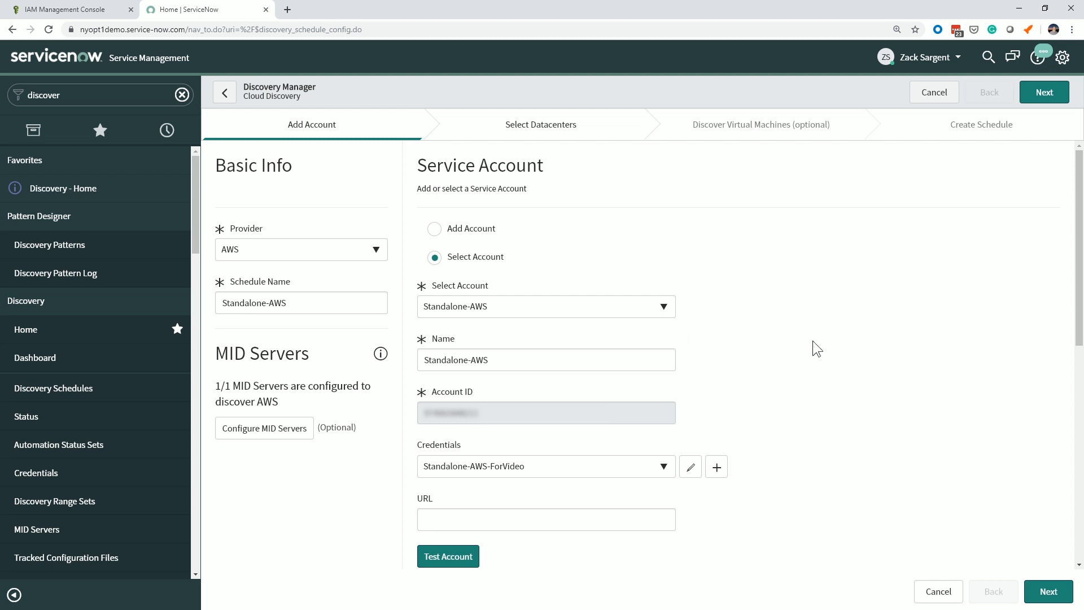
{"action": "scroll", "coordinate": [846, 343], "scroll_direction": "down", "scroll_amount": 6}
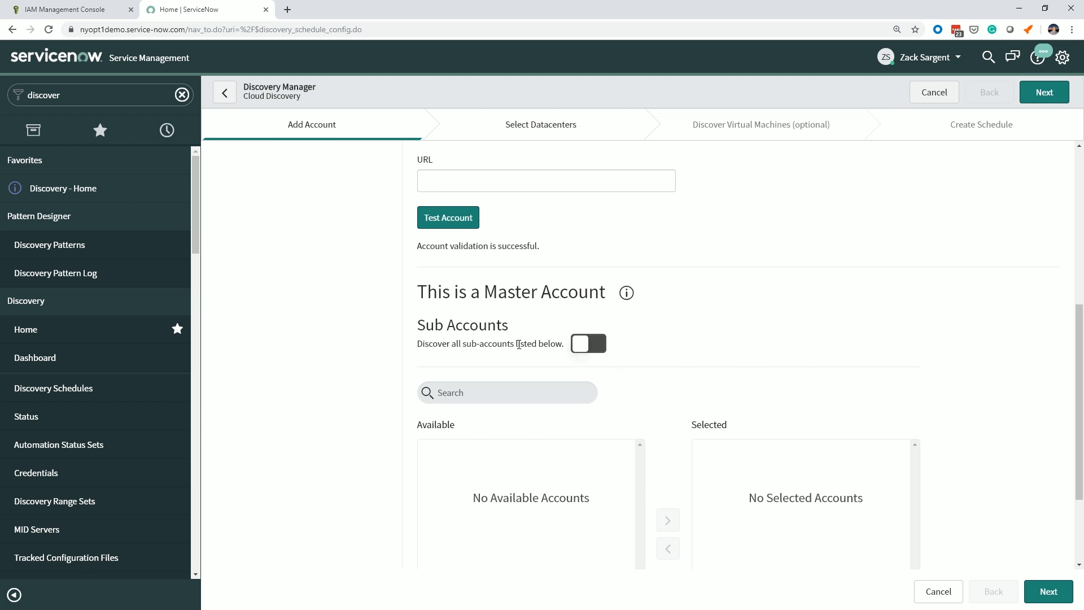
{"action": "scroll", "coordinate": [813, 357], "scroll_direction": "down", "scroll_amount": 3}
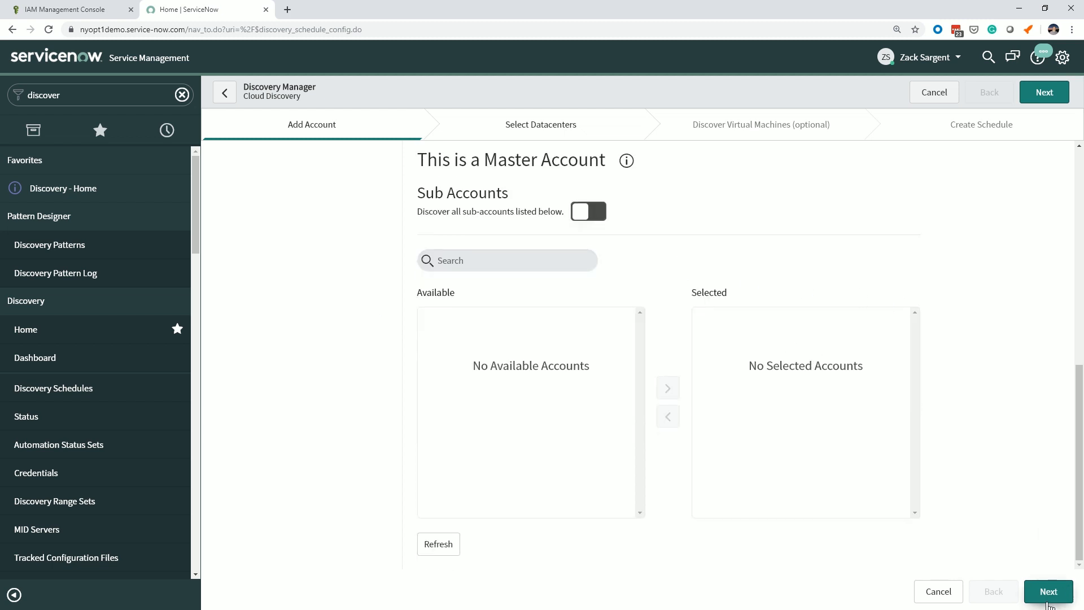
{"action": "left_click", "coordinate": [1048, 591]}
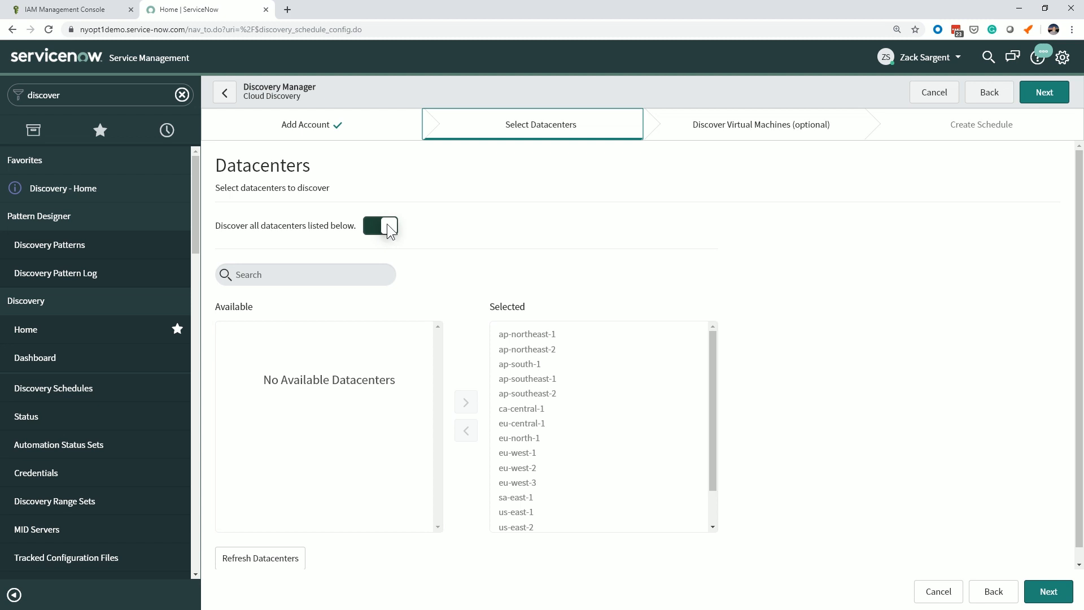
Review the selected datacenters and turn off discovery of all listed datacenters.
{"action": "scroll", "coordinate": [560, 442], "scroll_direction": "down", "scroll_amount": 1}
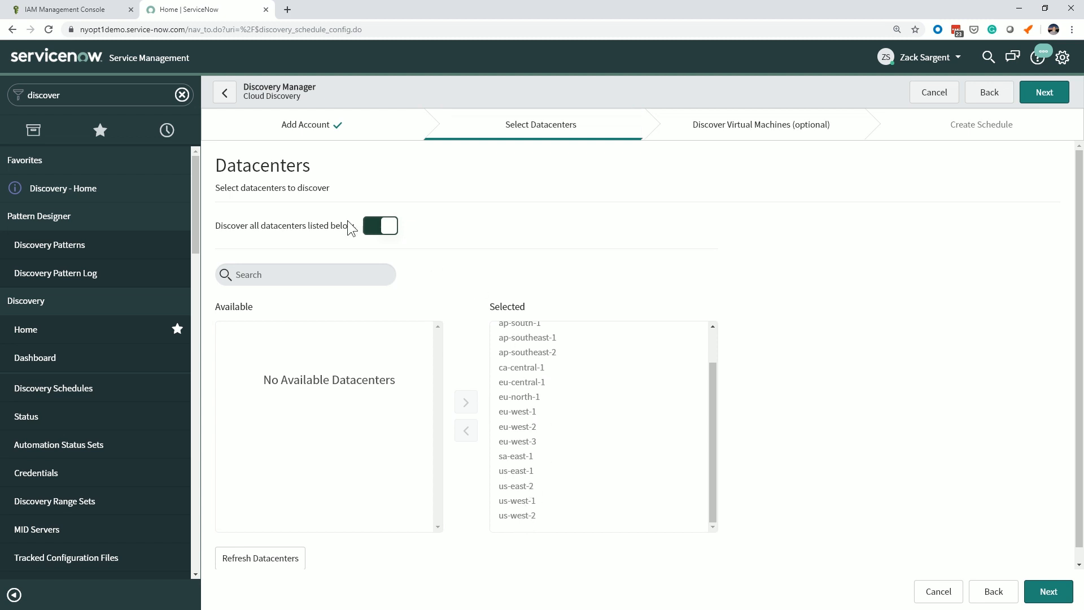
{"action": "left_click", "coordinate": [389, 226]}
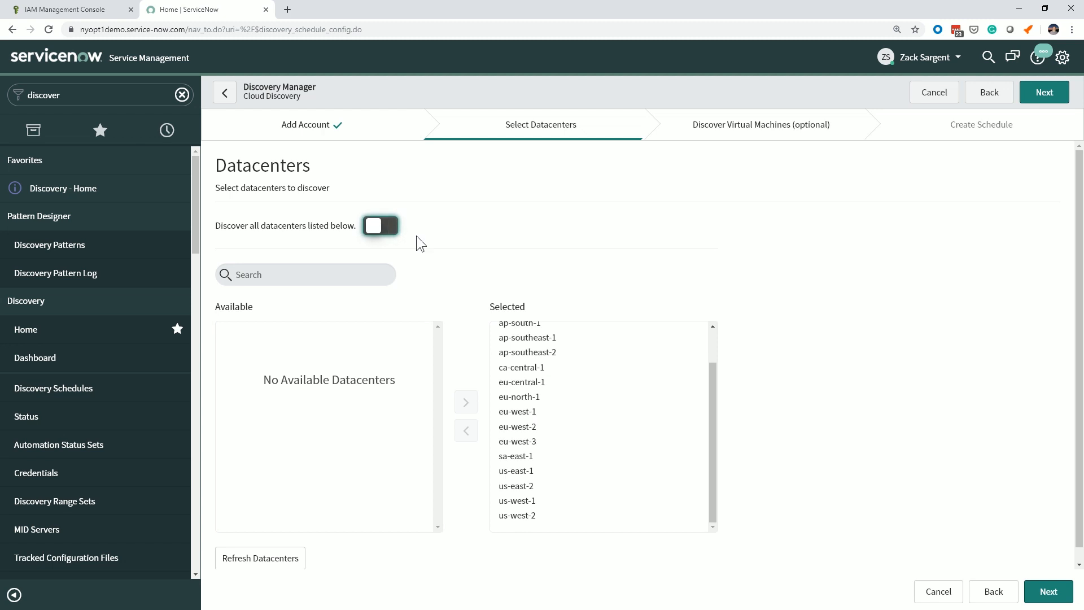
{"action": "left_click", "coordinate": [530, 515]}
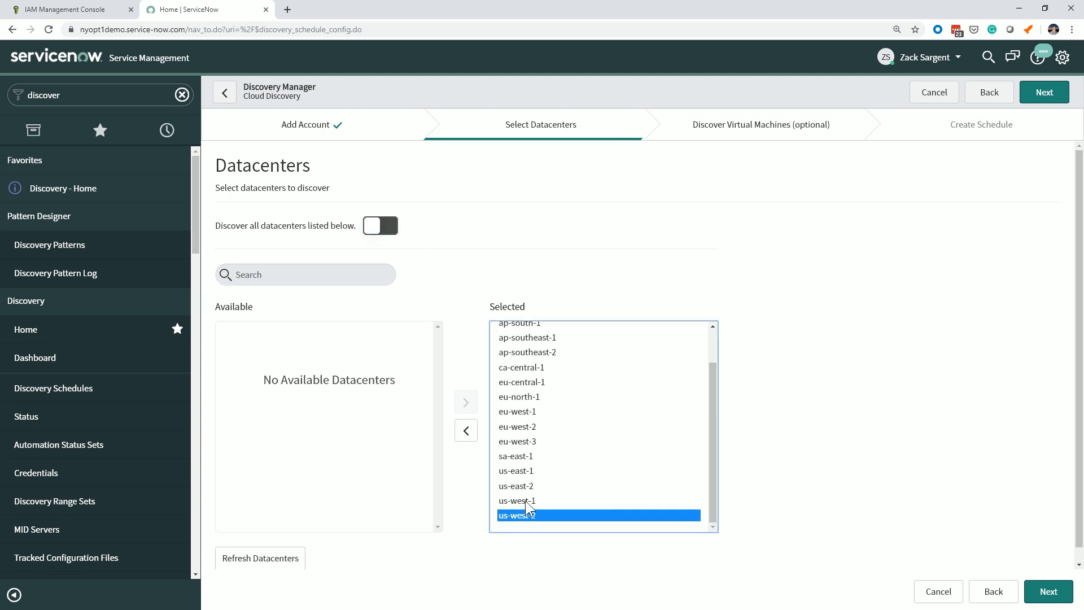
{"action": "left_click", "coordinate": [465, 432]}
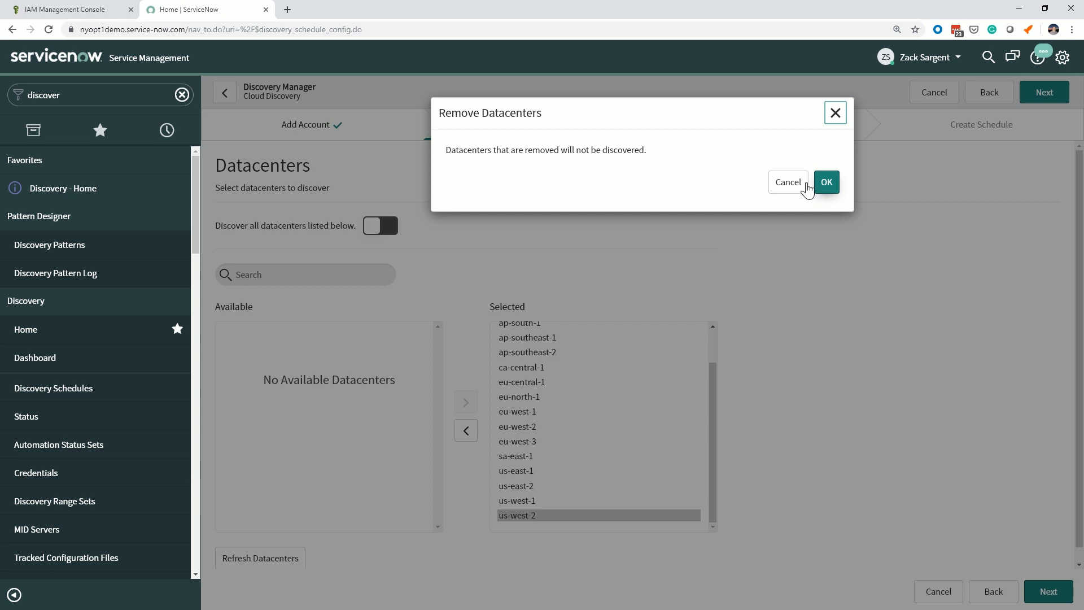
{"action": "left_click", "coordinate": [789, 182]}
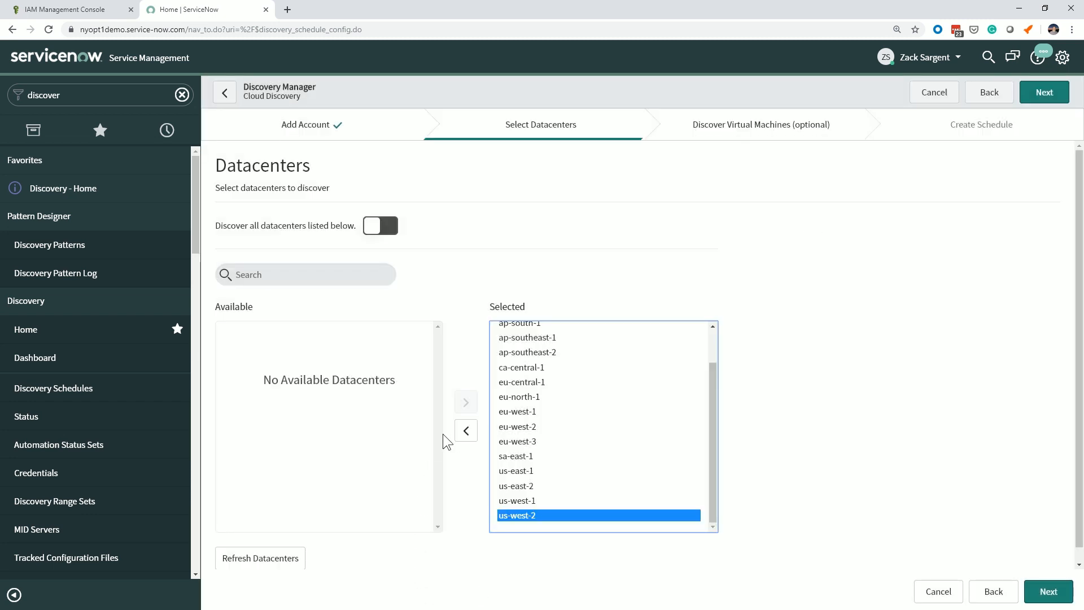
Remove all datacenters except us-west-1 and us-west-2 from the selection and continue to the virtual machine discovery settings.
{"action": "key", "text": "ctrl+a"}
{"action": "left_click", "coordinate": [519, 515], "text": "ctrl"}
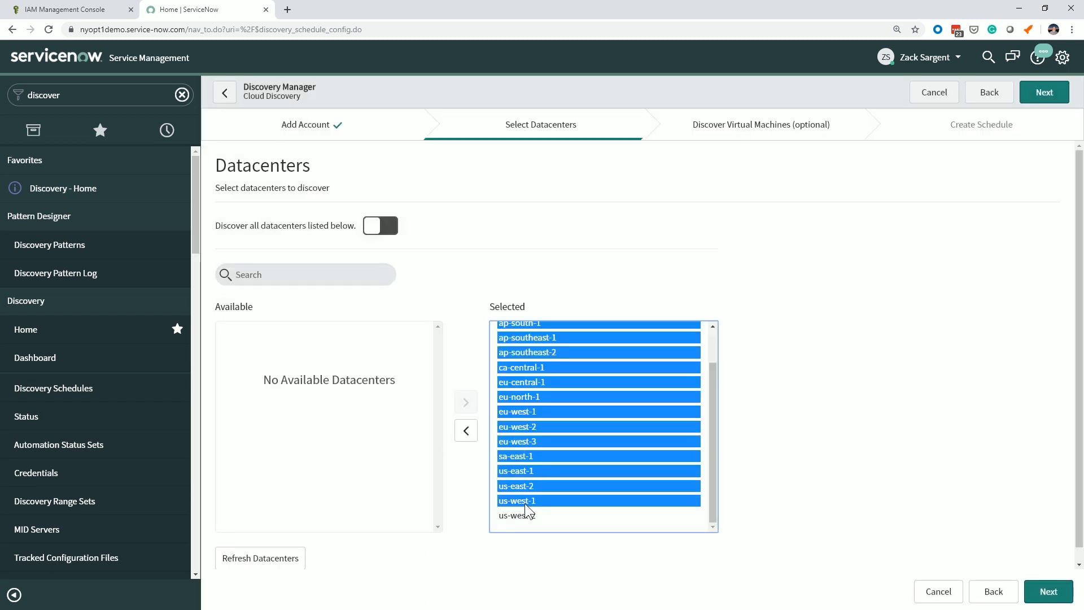
{"action": "left_click", "coordinate": [526, 503], "text": "ctrl"}
{"action": "left_click", "coordinate": [466, 432]}
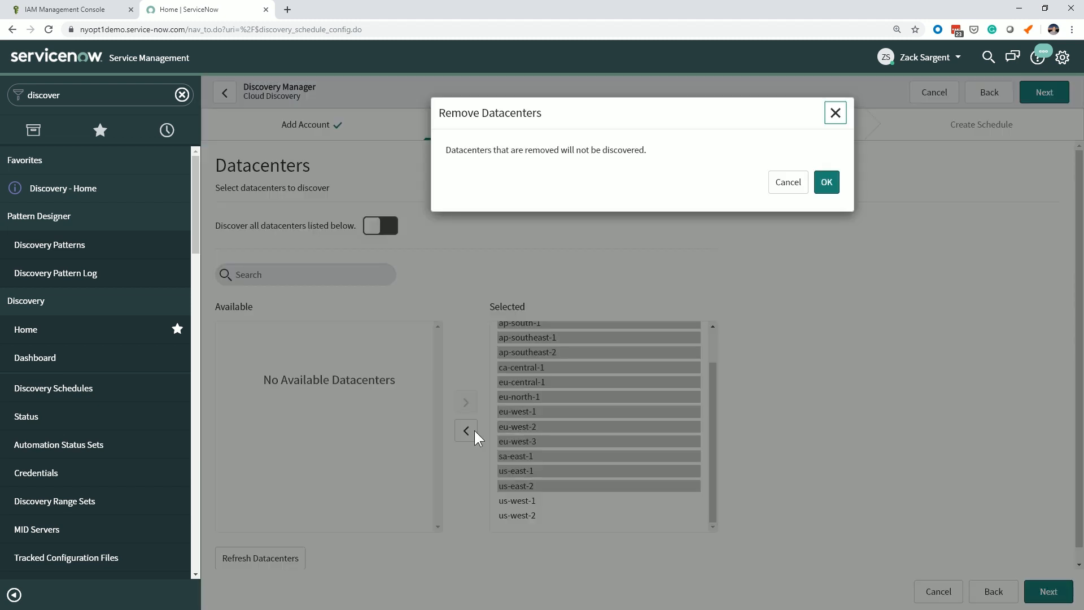
{"action": "left_click", "coordinate": [829, 185]}
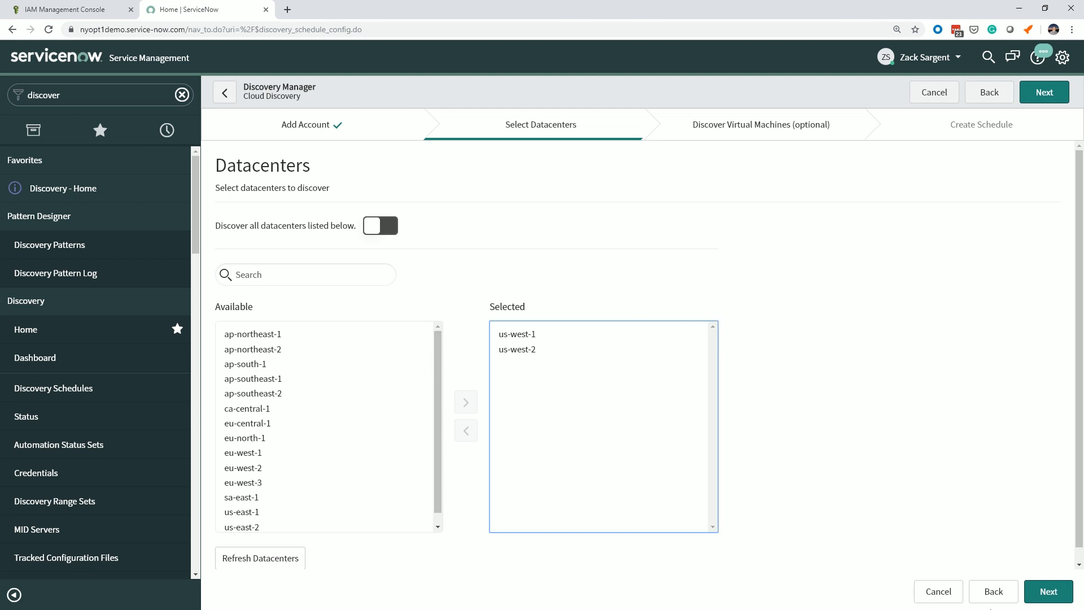
{"action": "left_click", "coordinate": [1048, 593]}
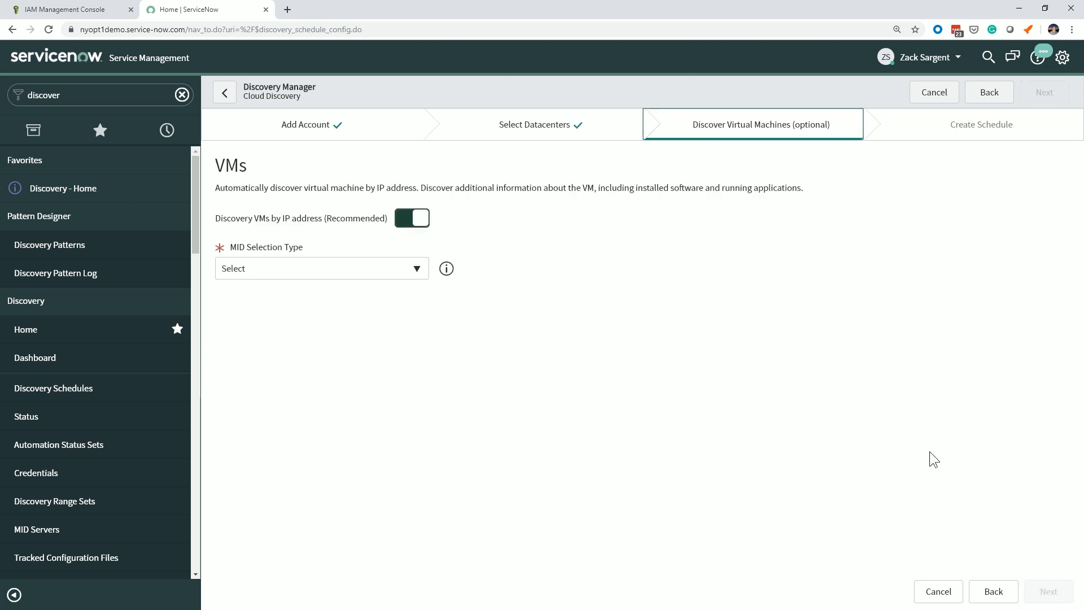
Set the MID selection type to Auto-Select Mid Server and continue to the schedule creation.
{"action": "left_click", "coordinate": [368, 269]}
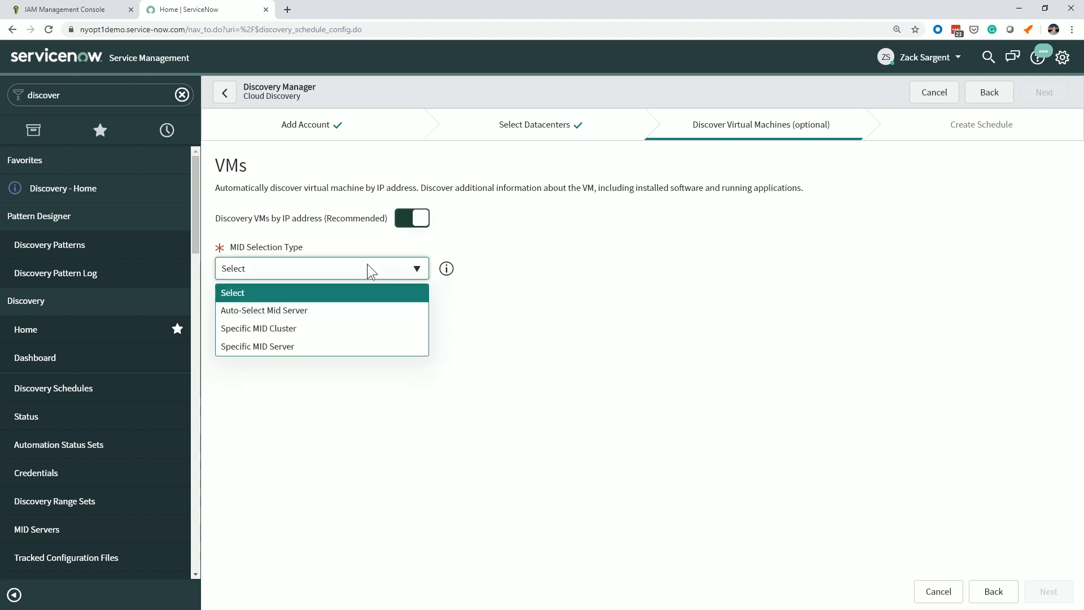
{"action": "left_click", "coordinate": [354, 308]}
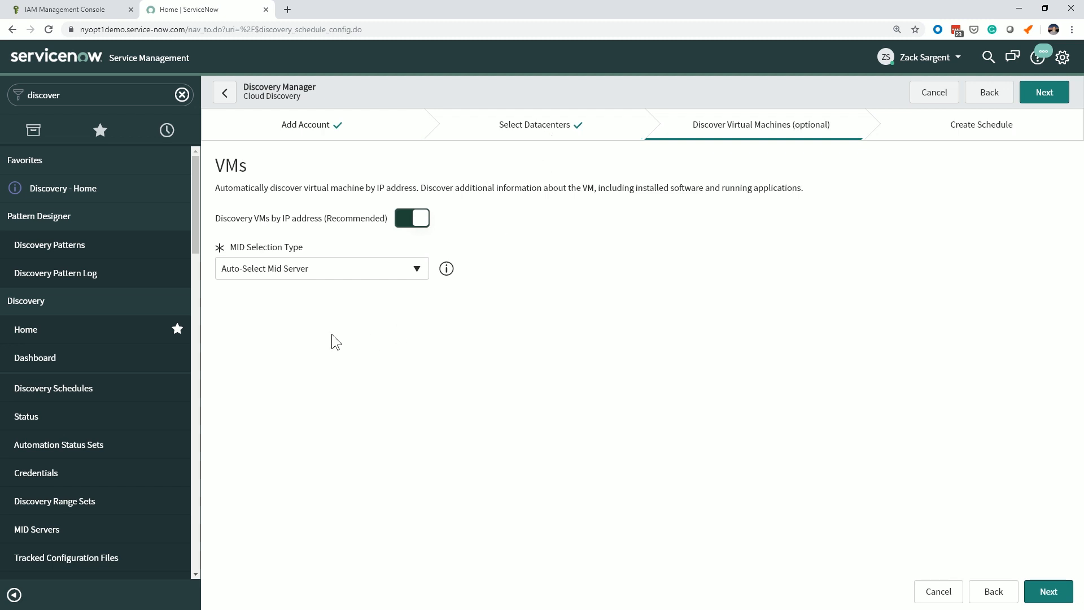
{"action": "mouse_move", "coordinate": [447, 273]}
{"action": "left_click", "coordinate": [1046, 593]}
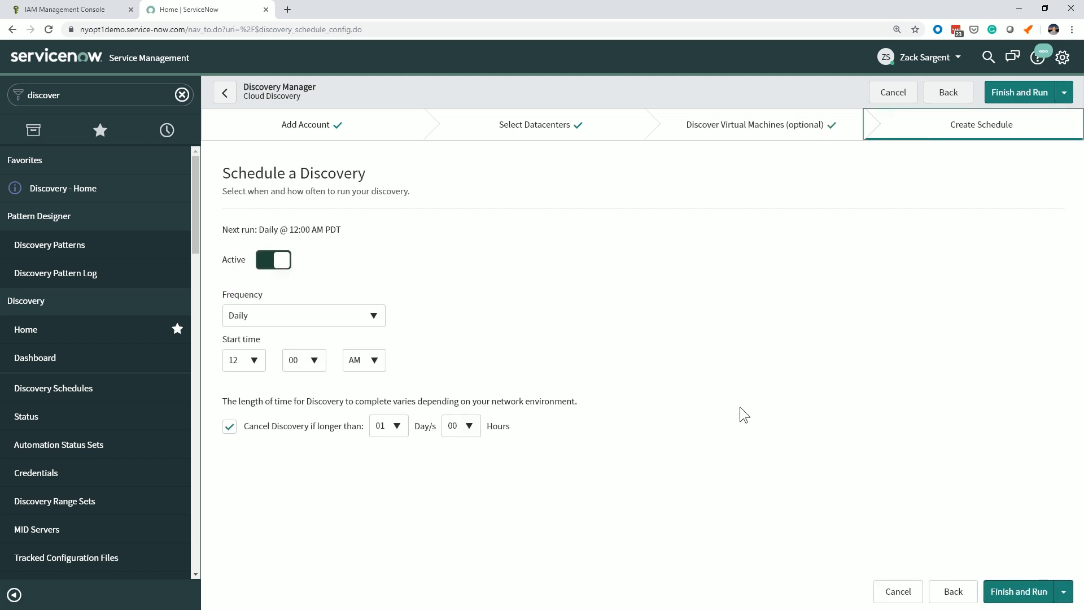
Set the daily discovery's start hour to 03.
{"action": "left_click", "coordinate": [259, 359]}
{"action": "left_click_drag", "start_coordinate": [258, 444], "coordinate": [258, 407]}
{"action": "left_click", "coordinate": [231, 410]}
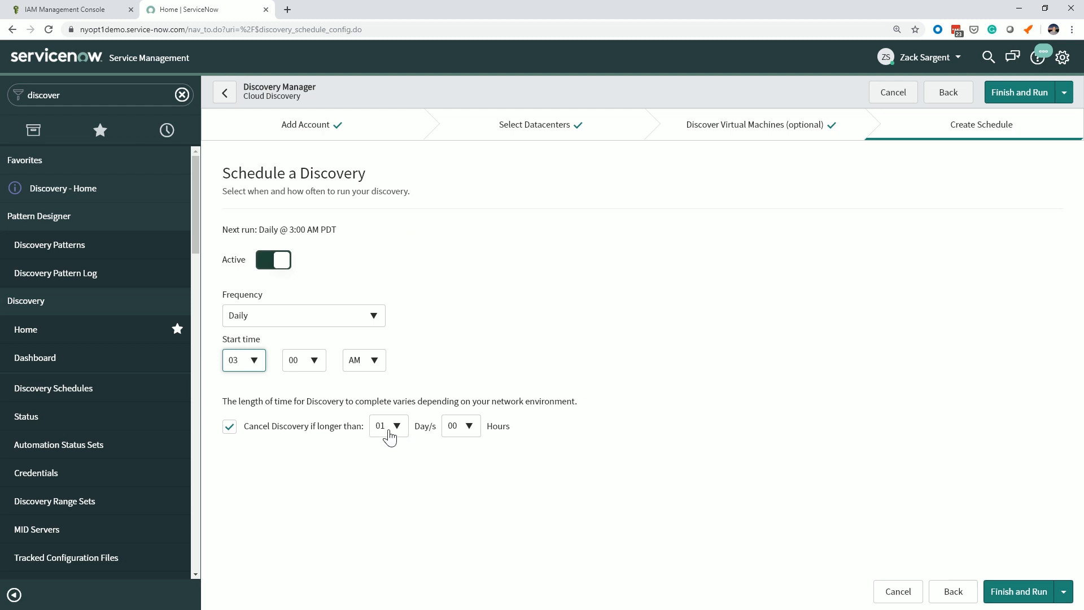
Limit the discovery to 00 days and 05 hours before cancellation, and finish and run the schedule.
{"action": "left_click", "coordinate": [470, 426]}
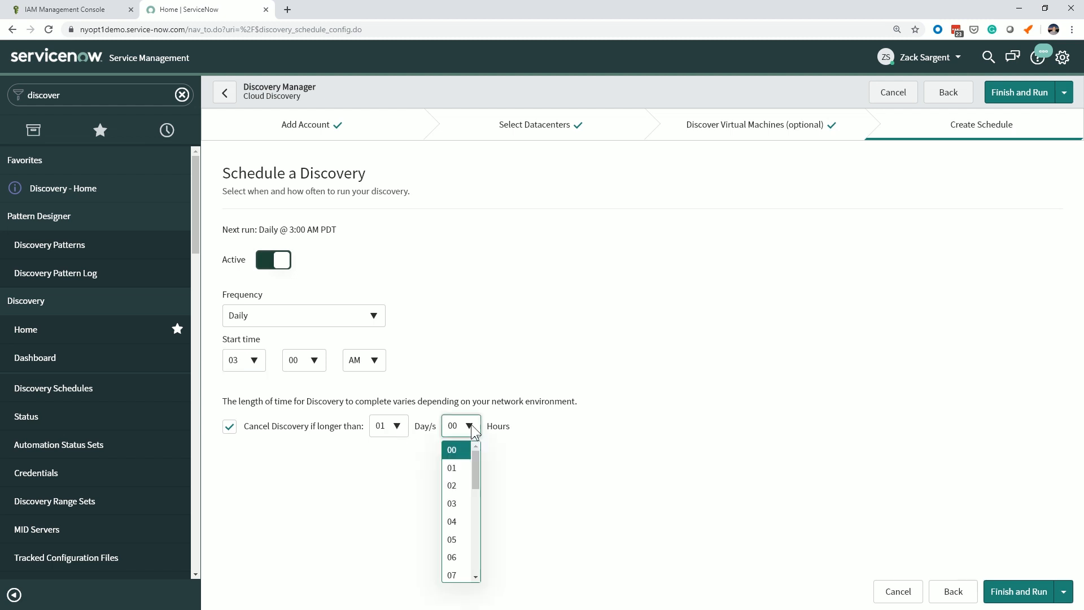
{"action": "left_click", "coordinate": [461, 541]}
{"action": "left_click", "coordinate": [397, 427]}
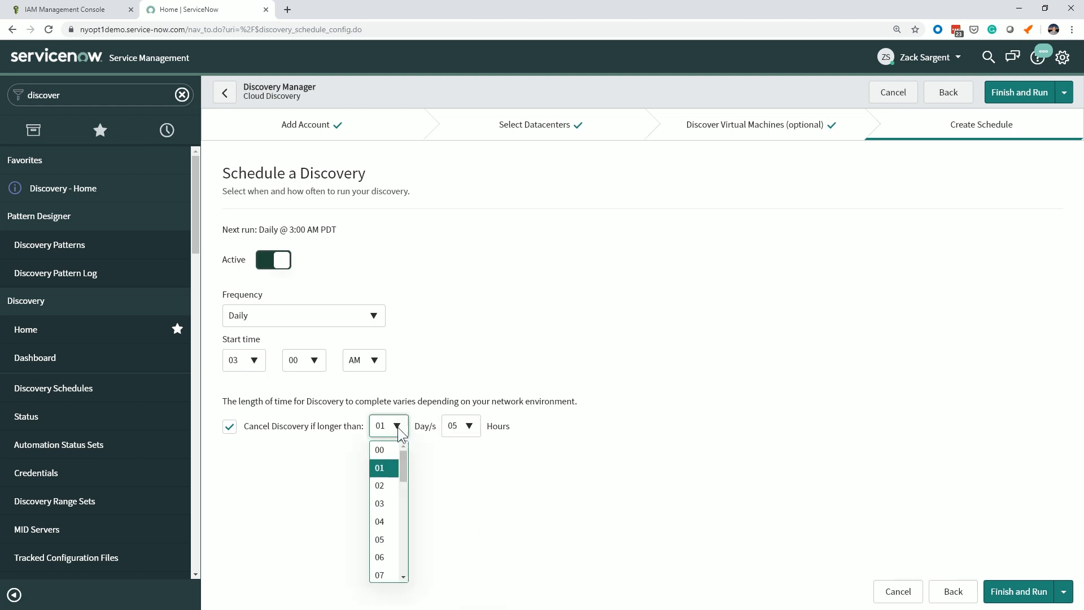
{"action": "left_click", "coordinate": [392, 454]}
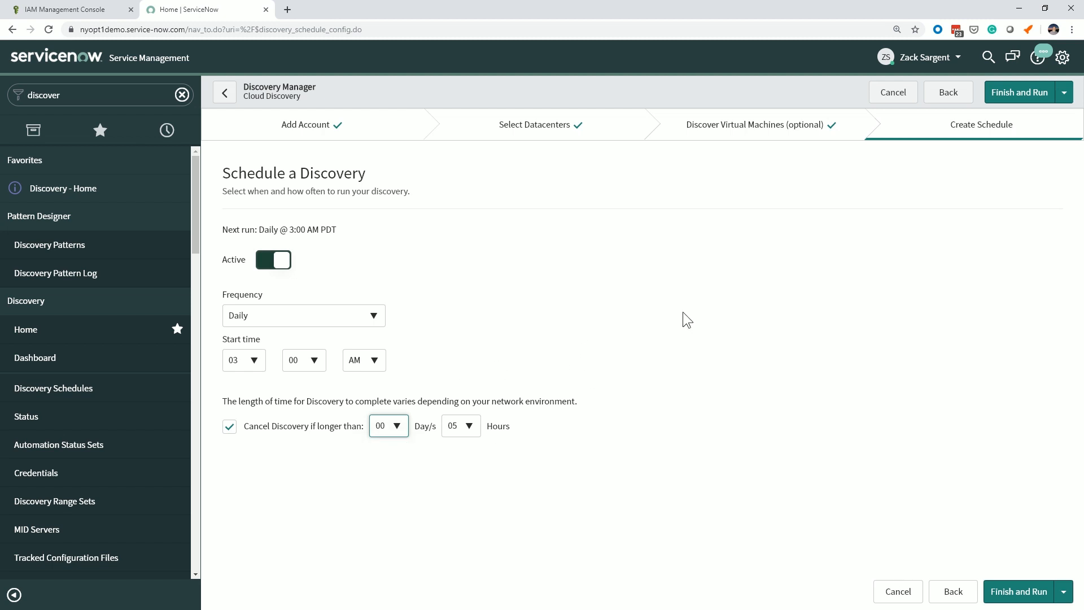
{"action": "left_click", "coordinate": [1019, 592]}
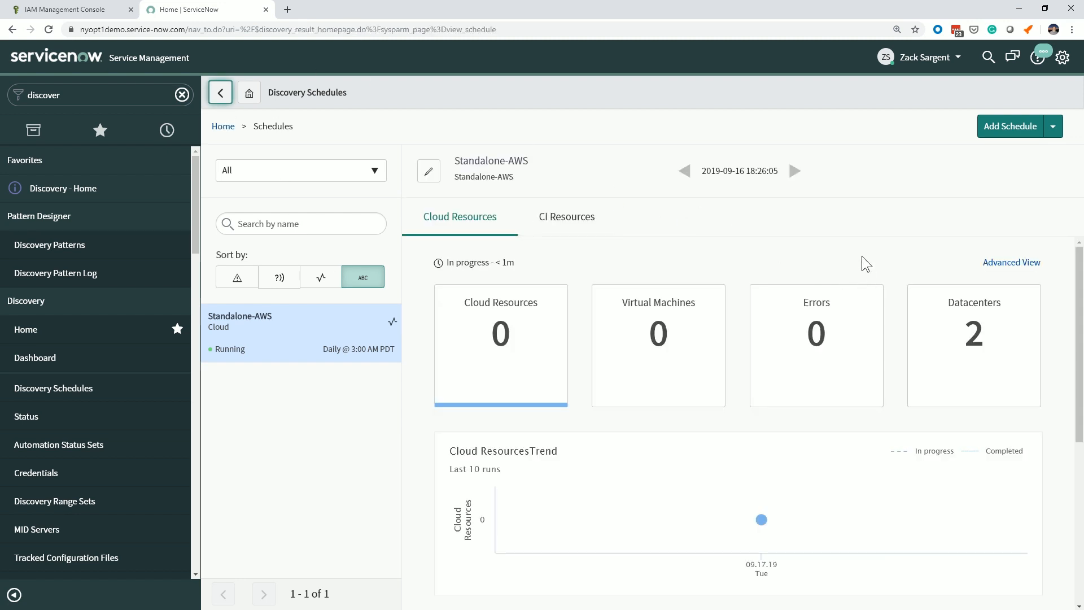
{"action": "scroll", "coordinate": [838, 248], "scroll_direction": "down", "scroll_amount": 2}
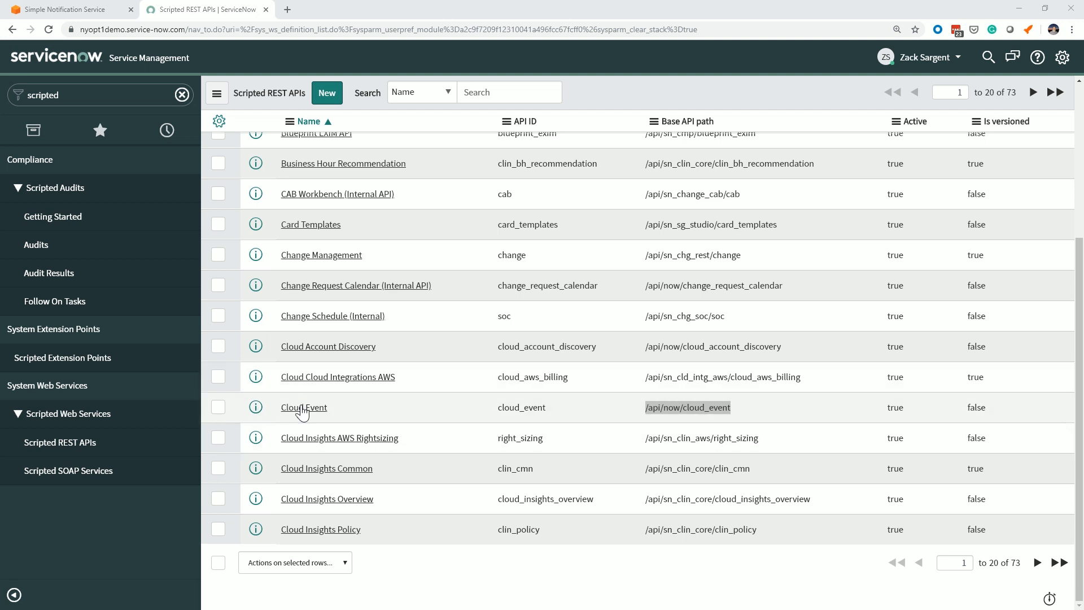
Open the user table list with the navigator filter command sys_user.list.
{"action": "left_click", "coordinate": [86, 91]}
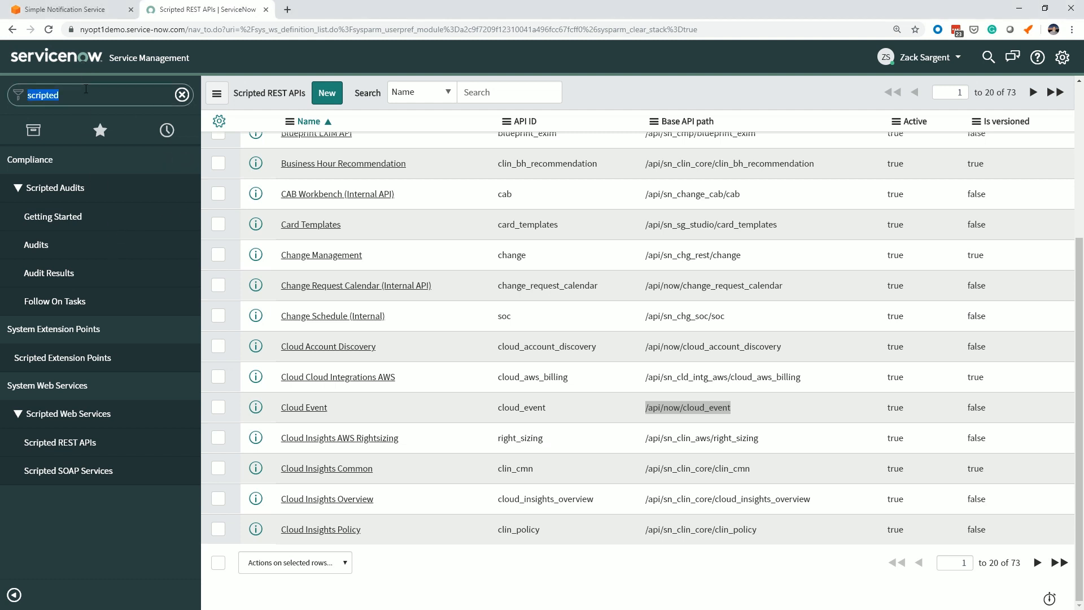
{"action": "type", "text": "sys_use"}
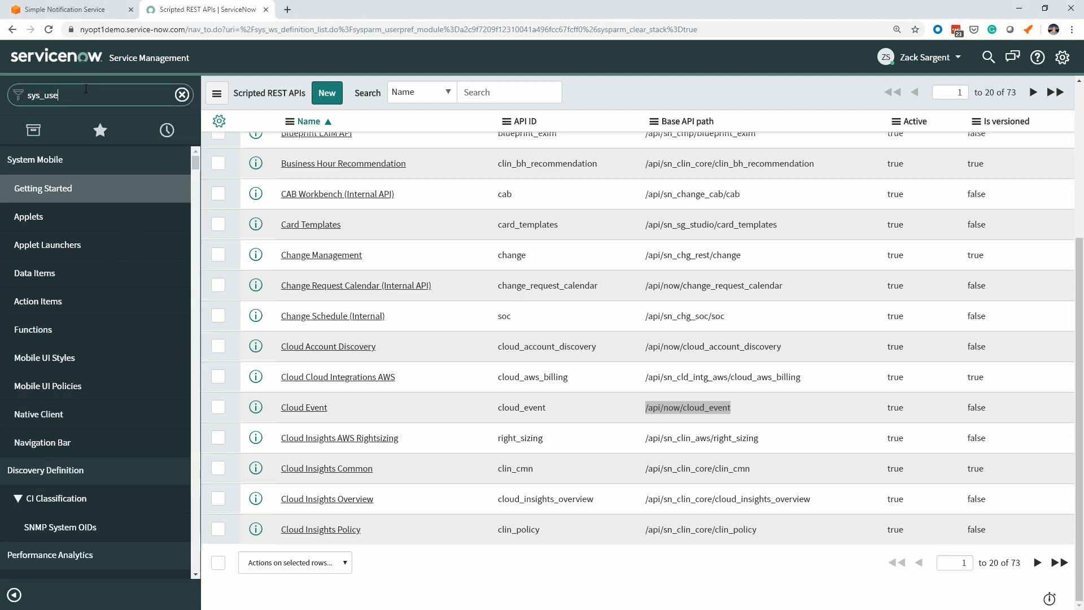
{"action": "type", "text": "r.list"}
{"action": "key", "text": "Return"}
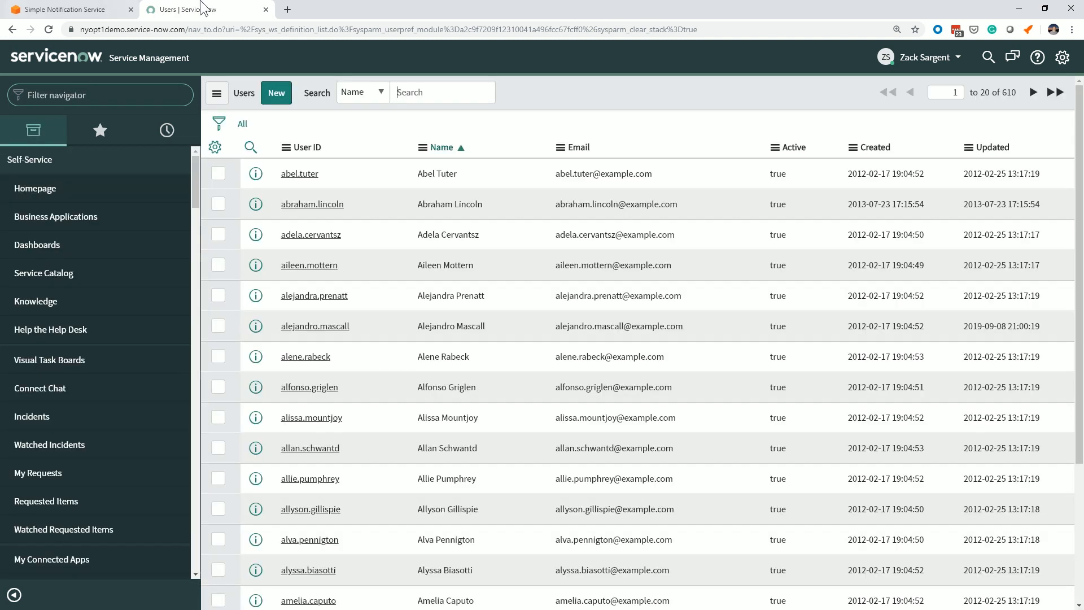
Start a new user record with user ID awsconfig, first name AWS and last name Config.
{"action": "left_click", "coordinate": [276, 93]}
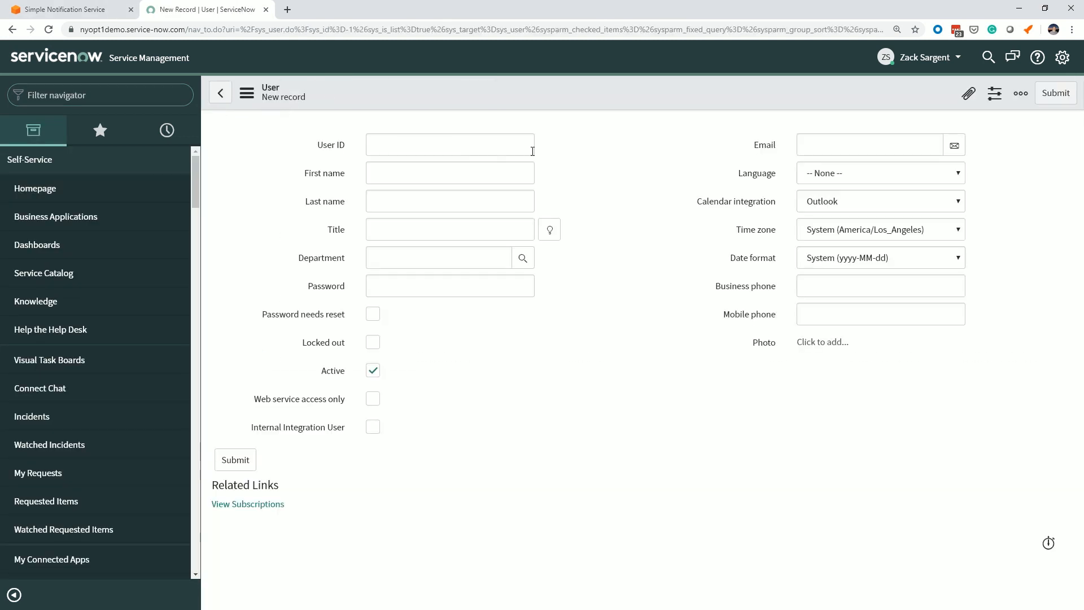
{"action": "left_click", "coordinate": [474, 145]}
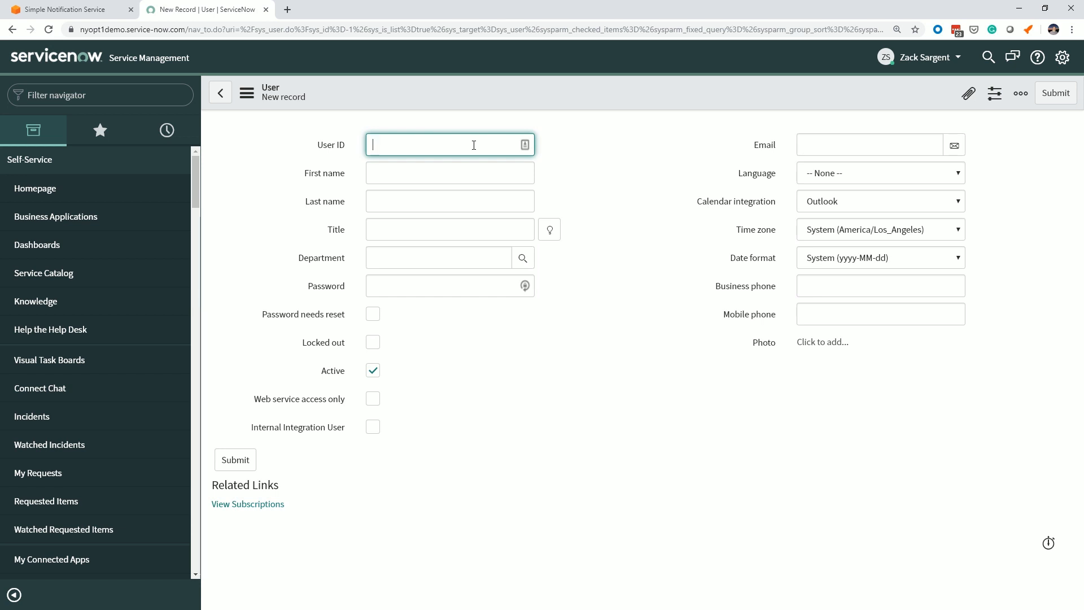
{"action": "type", "text": "awsconfig"}
{"action": "key", "text": "Tab"}
{"action": "type", "text": "AWS"}
{"action": "key", "text": "Tab"}
{"action": "type", "text": "Config"}
{"action": "key", "text": "Tab"}
{"action": "key", "text": "Tab"}
{"action": "key", "text": "Tab"}
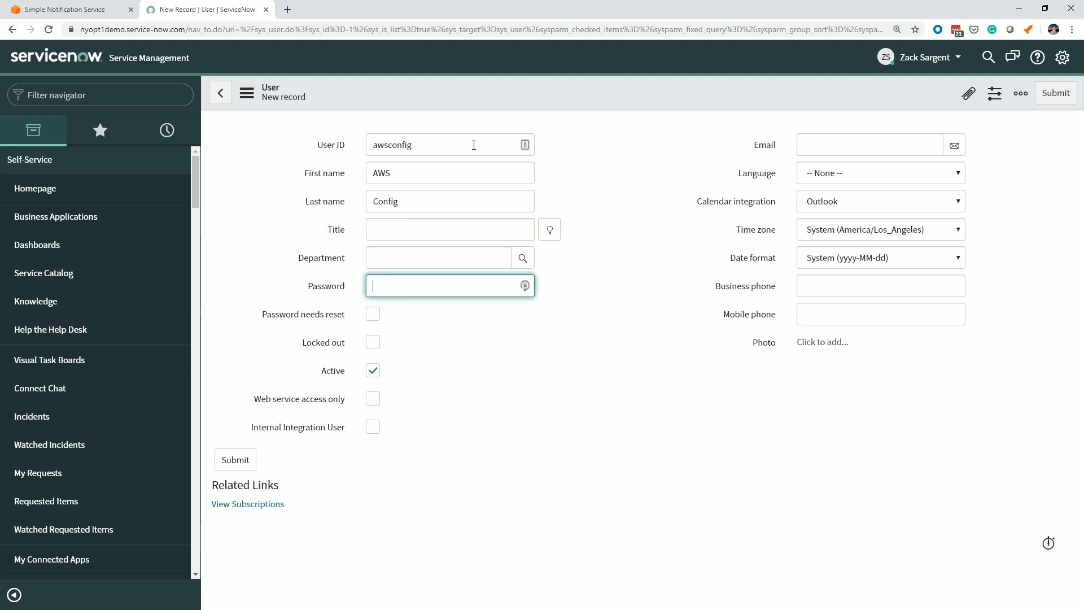
Generate and copy a password with LastPass, fill it into the user's Password field, and store the copy in the Notepad notes.
{"action": "left_click", "coordinate": [525, 286]}
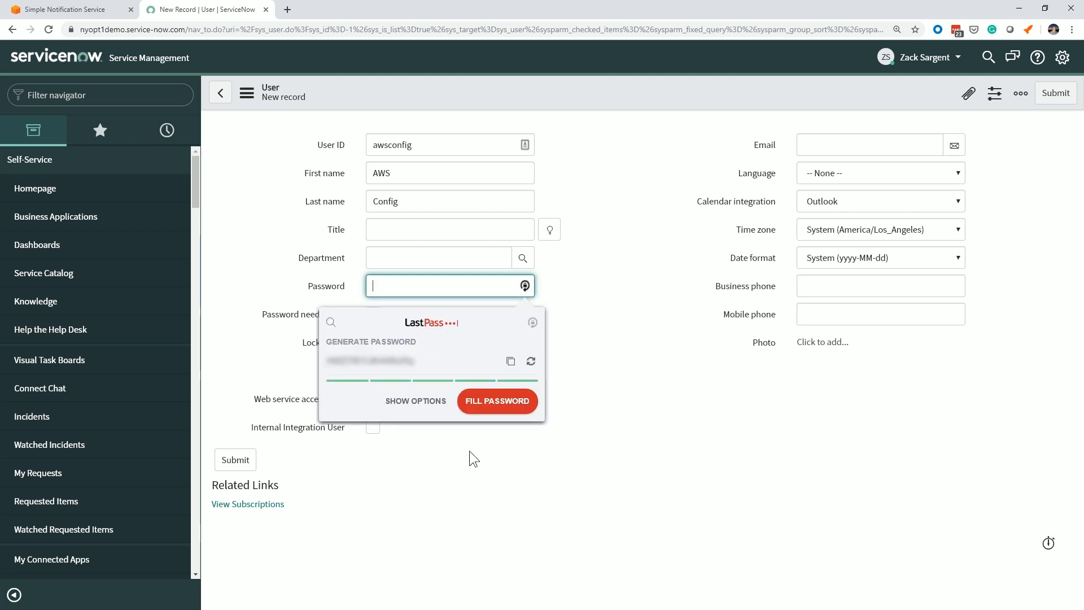
{"action": "left_click", "coordinate": [511, 361]}
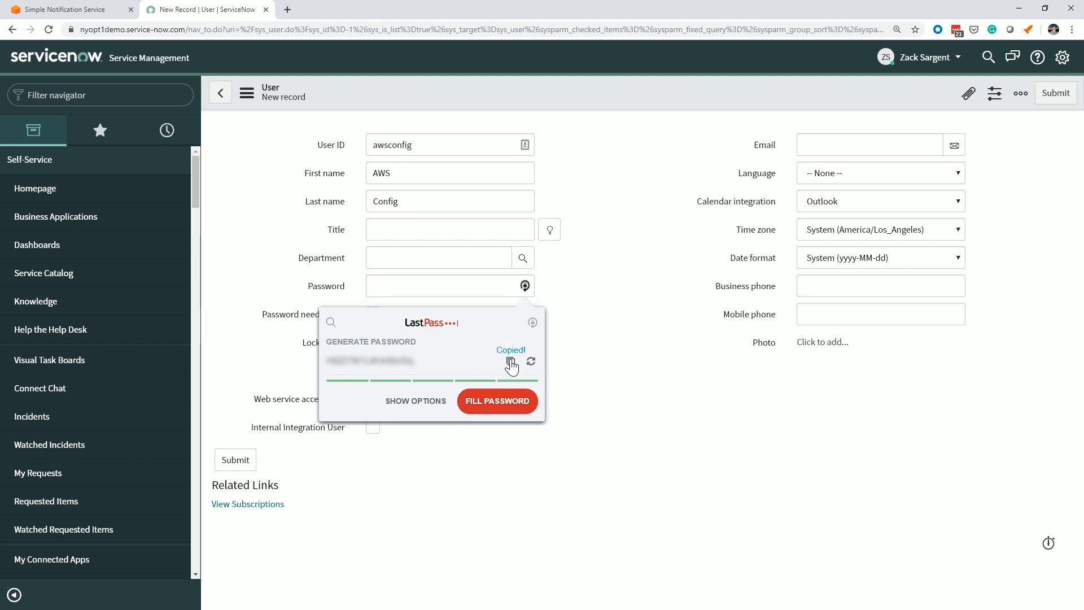
{"action": "left_click", "coordinate": [508, 401]}
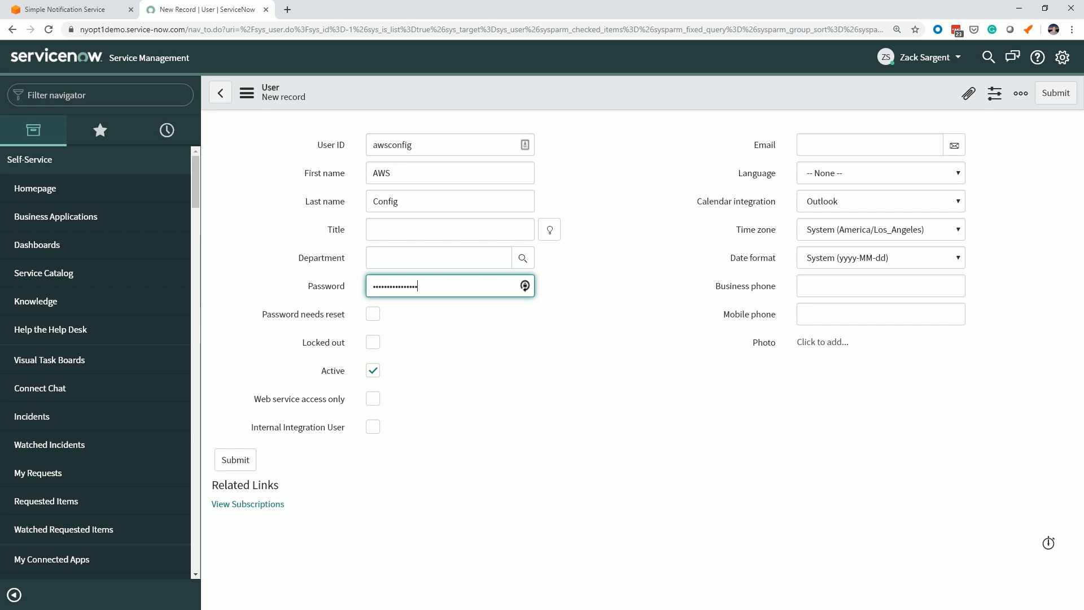
{"action": "key", "text": "alt+Tab"}
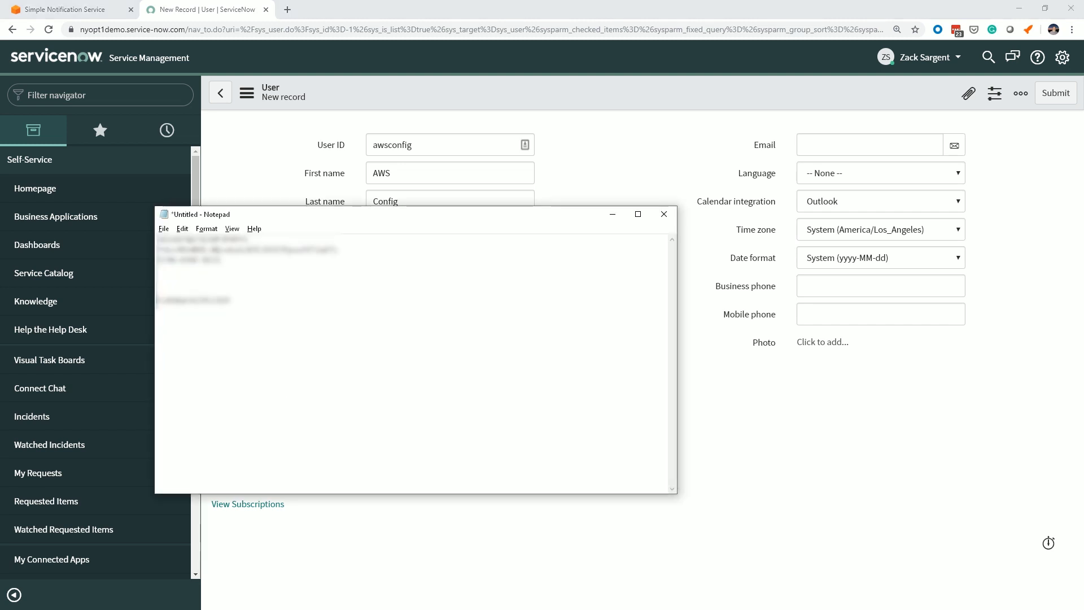
{"action": "left_click_drag", "start_coordinate": [235, 309], "coordinate": [145, 300]}
{"action": "key", "text": "alt+Tab"}
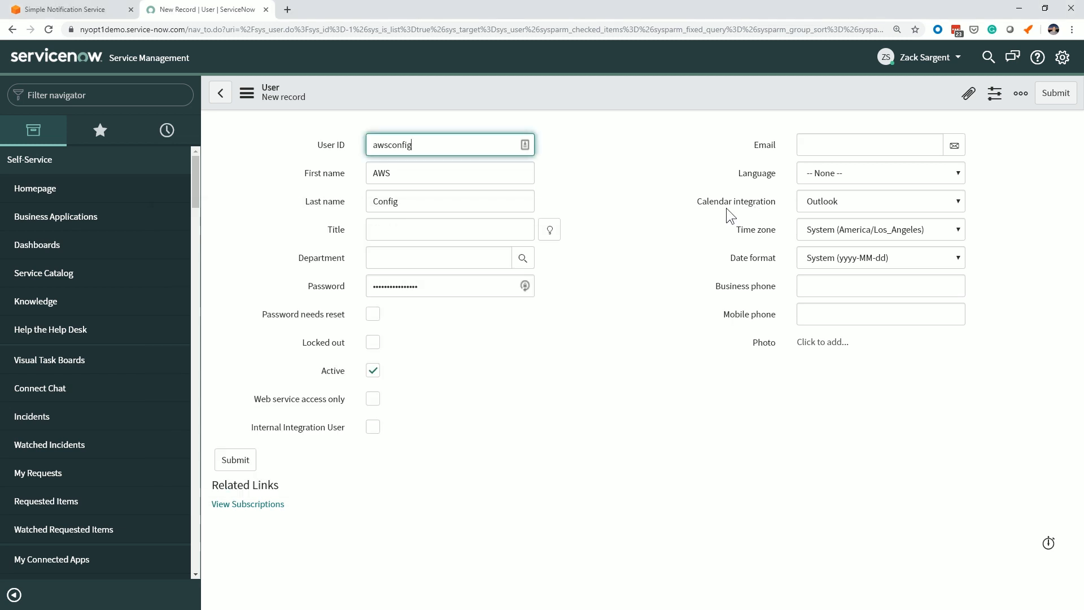
Save the new AWS Config user record and open its roles for editing.
{"action": "right_click", "coordinate": [536, 107]}
{"action": "left_click", "coordinate": [562, 113]}
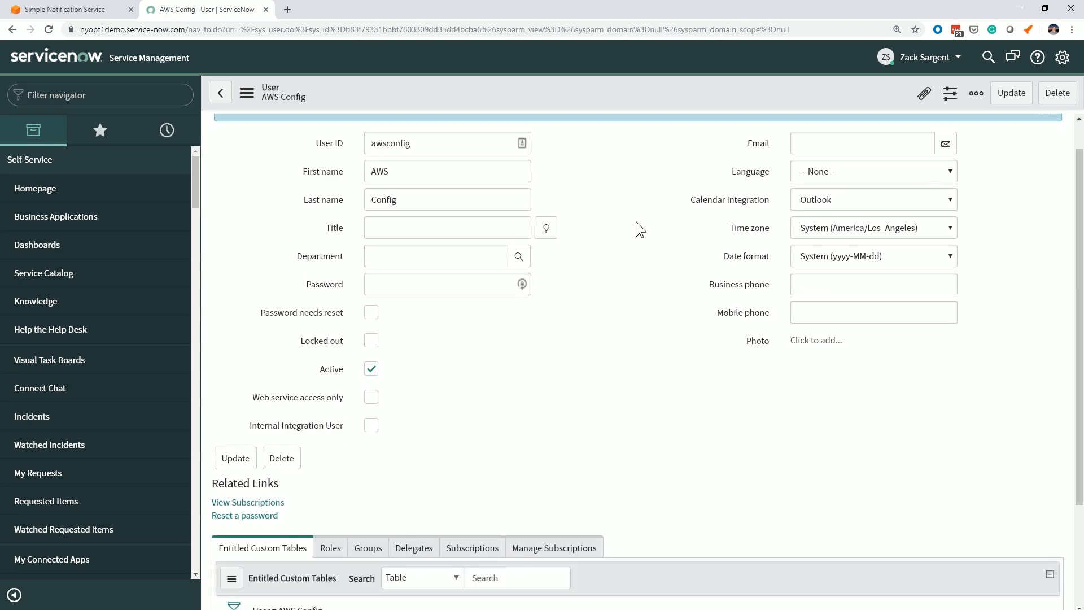
{"action": "scroll", "coordinate": [636, 222], "scroll_direction": "down", "scroll_amount": 3}
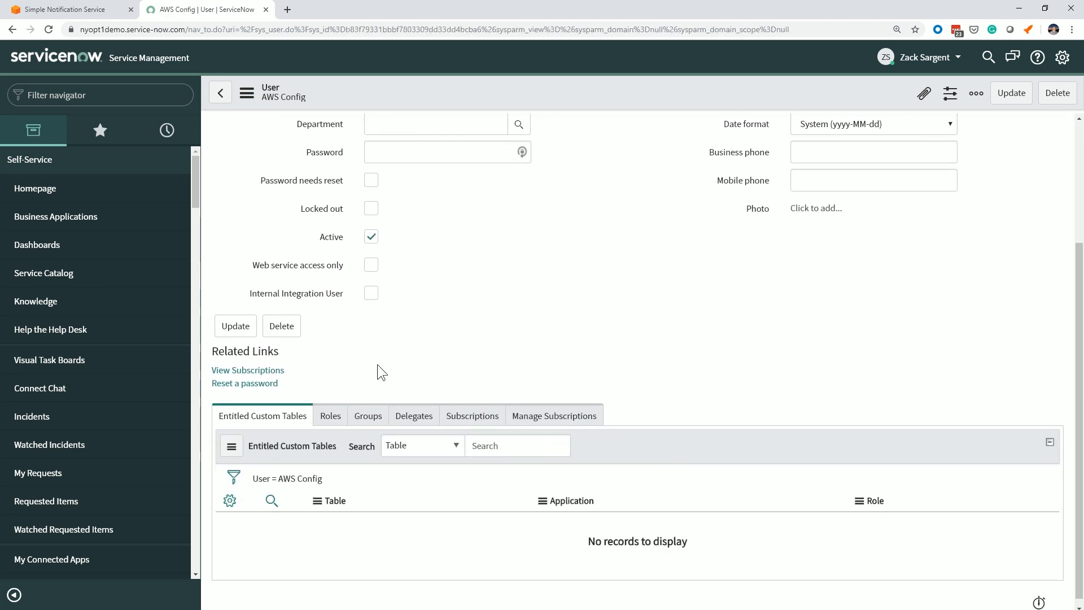
{"action": "left_click", "coordinate": [331, 421]}
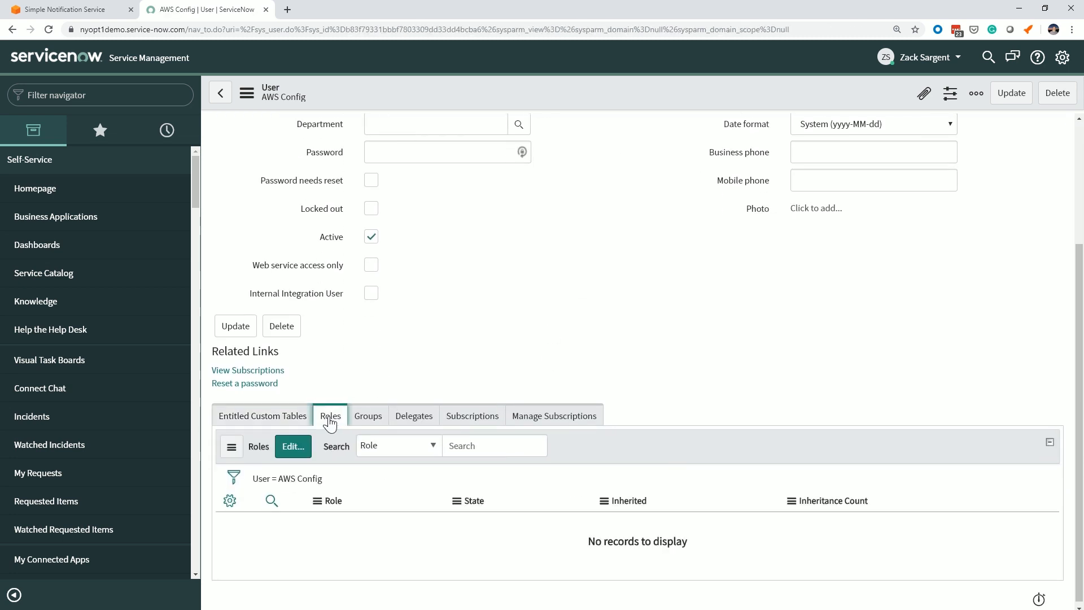
{"action": "left_click", "coordinate": [297, 454]}
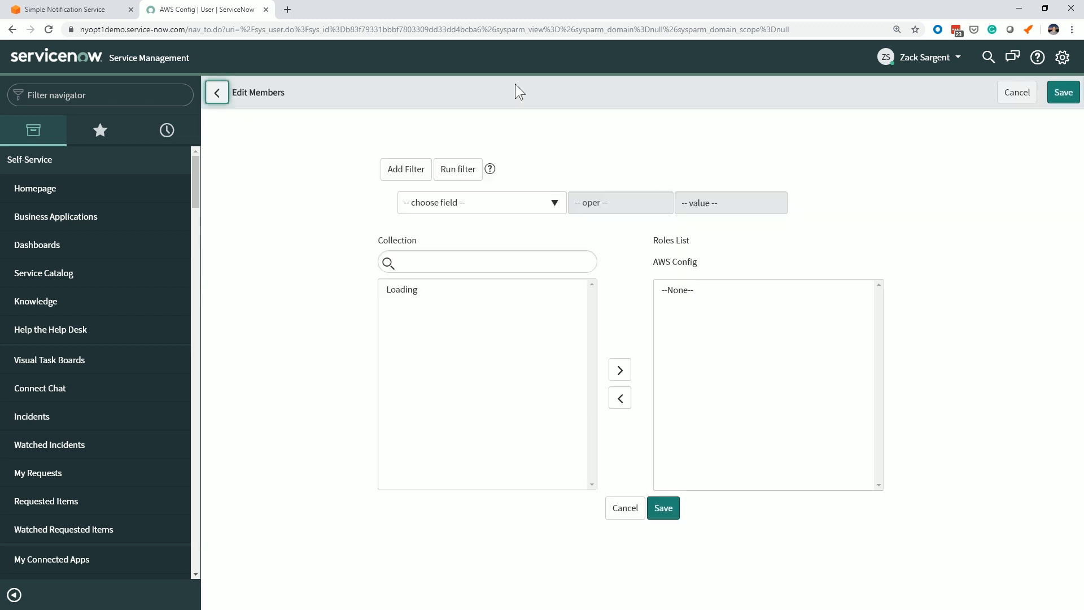
Find the sn_cmp roles, add sn_cmp.cloud_event_integration to the AWS Config user's roles list, and save the change.
{"action": "left_click", "coordinate": [433, 260]}
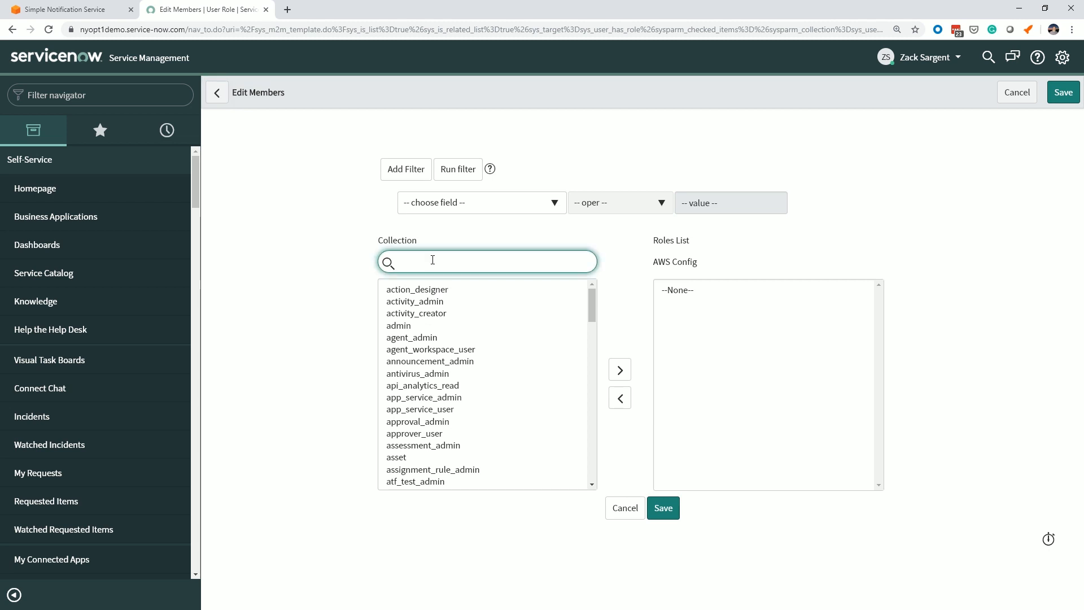
{"action": "type", "text": "sn"}
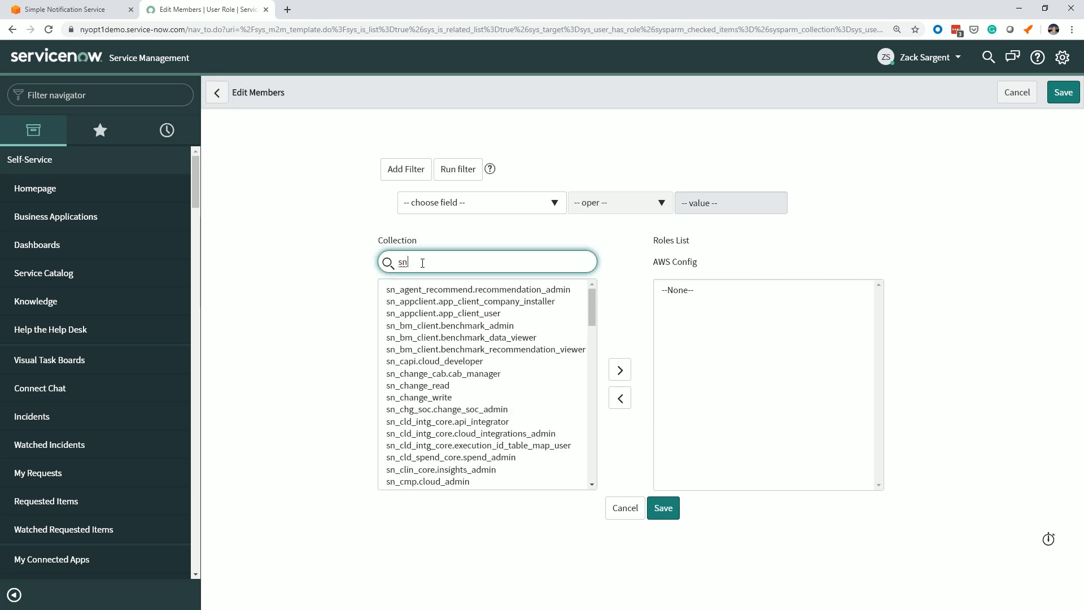
{"action": "type", "text": "_cmp"}
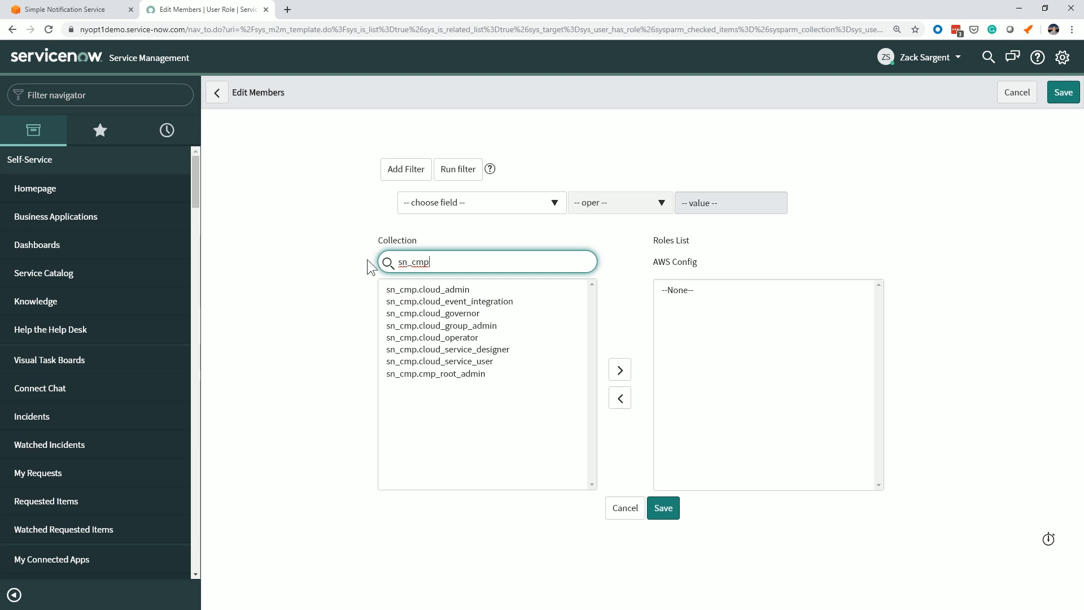
{"action": "double_click", "coordinate": [436, 260]}
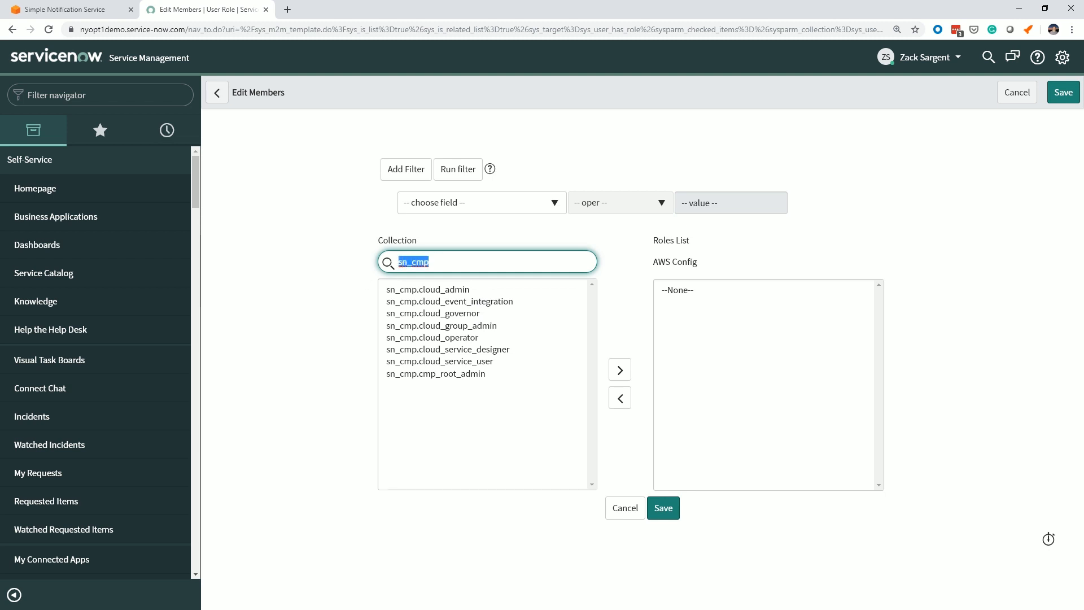
{"action": "left_click", "coordinate": [479, 301]}
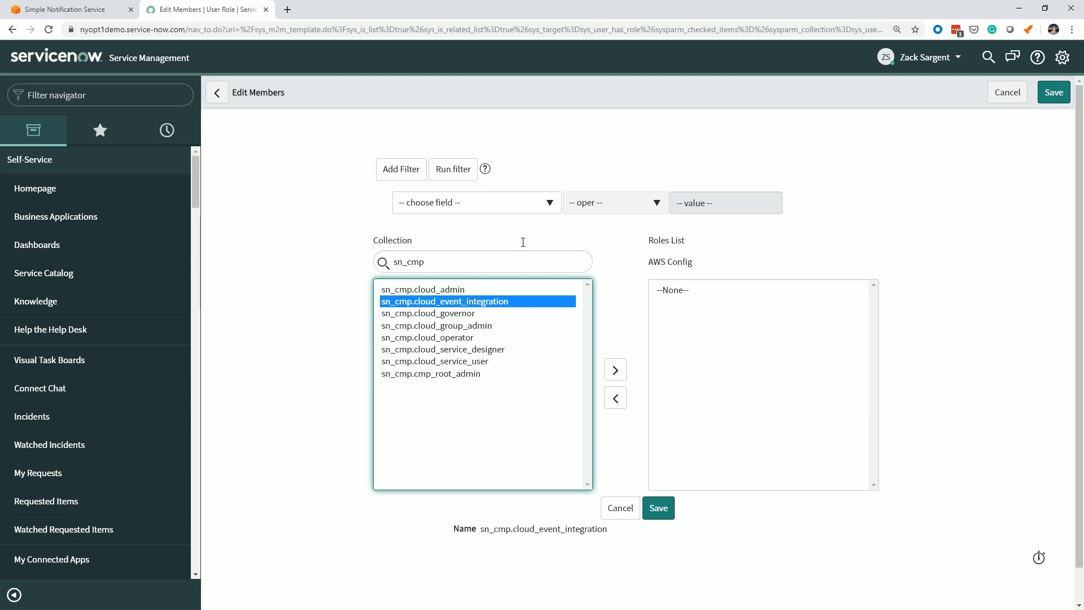
{"action": "left_click", "coordinate": [615, 370]}
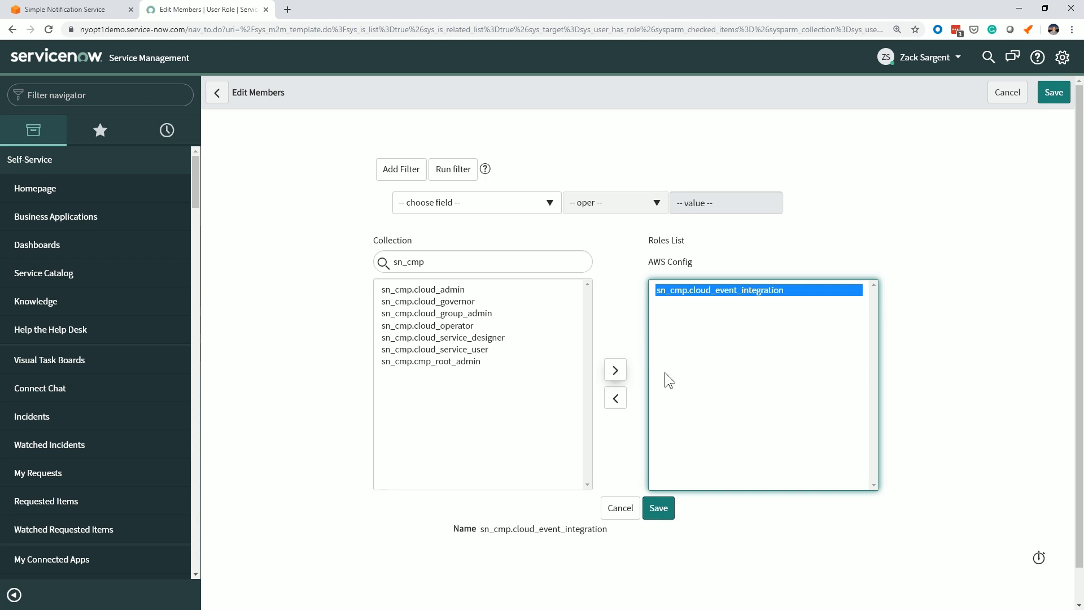
{"action": "left_click", "coordinate": [659, 513]}
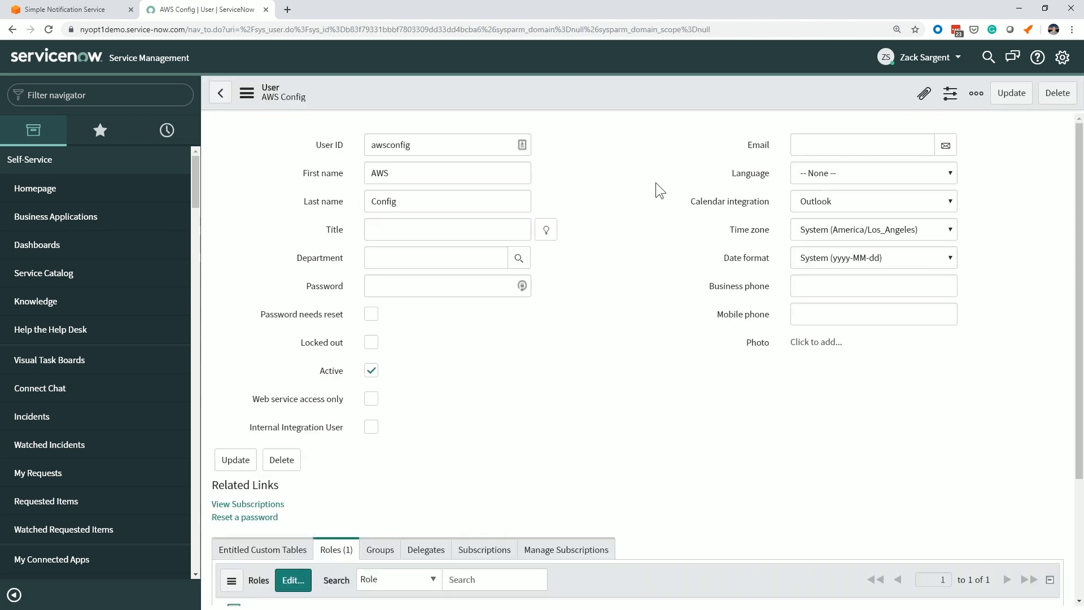
{"action": "scroll", "coordinate": [640, 262], "scroll_direction": "down", "scroll_amount": 3}
{"action": "scroll", "coordinate": [626, 257], "scroll_direction": "up", "scroll_amount": 3}
Switch to the Amazon SNS console, open the topics list and search it for standalone.
{"action": "left_click", "coordinate": [89, 11]}
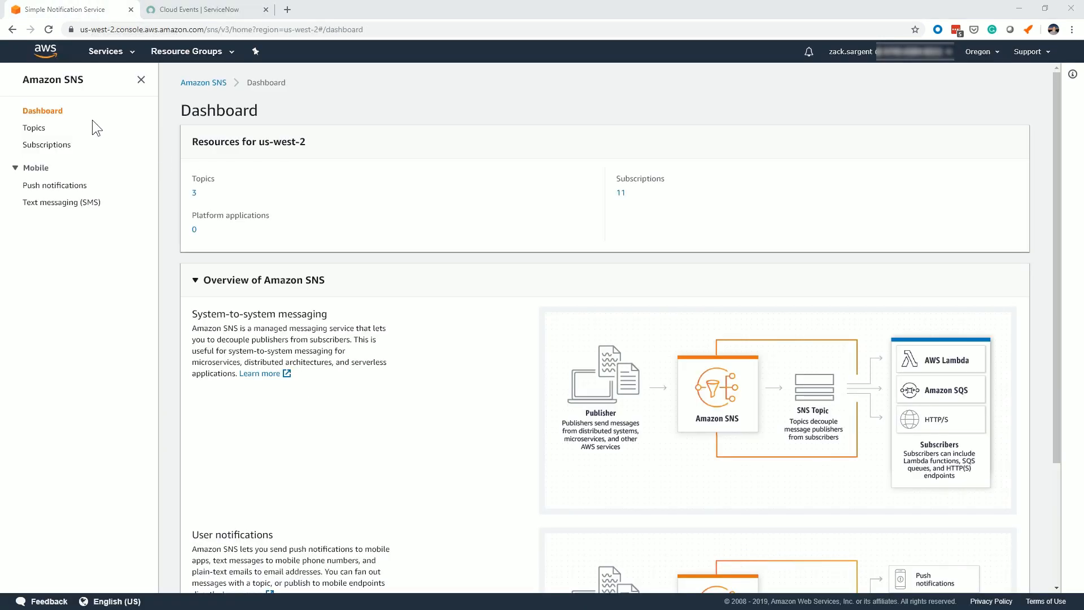
{"action": "left_click", "coordinate": [35, 128]}
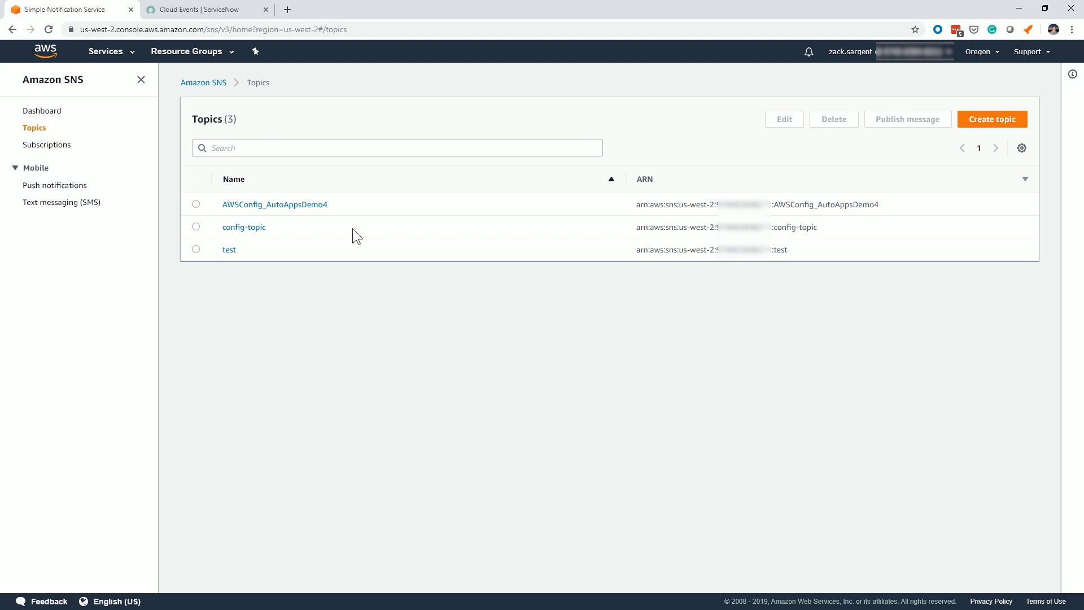
{"action": "left_click", "coordinate": [274, 150]}
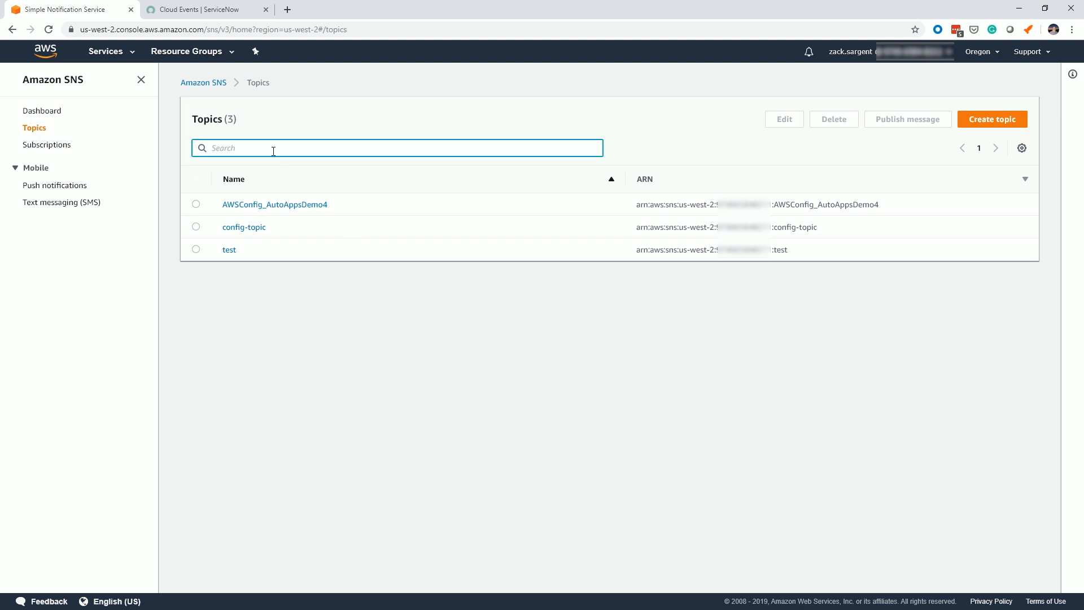
{"action": "type", "text": "s"}
{"action": "type", "text": "a"}
{"action": "key", "text": "BackSpace"}
{"action": "type", "text": "tandalone"}
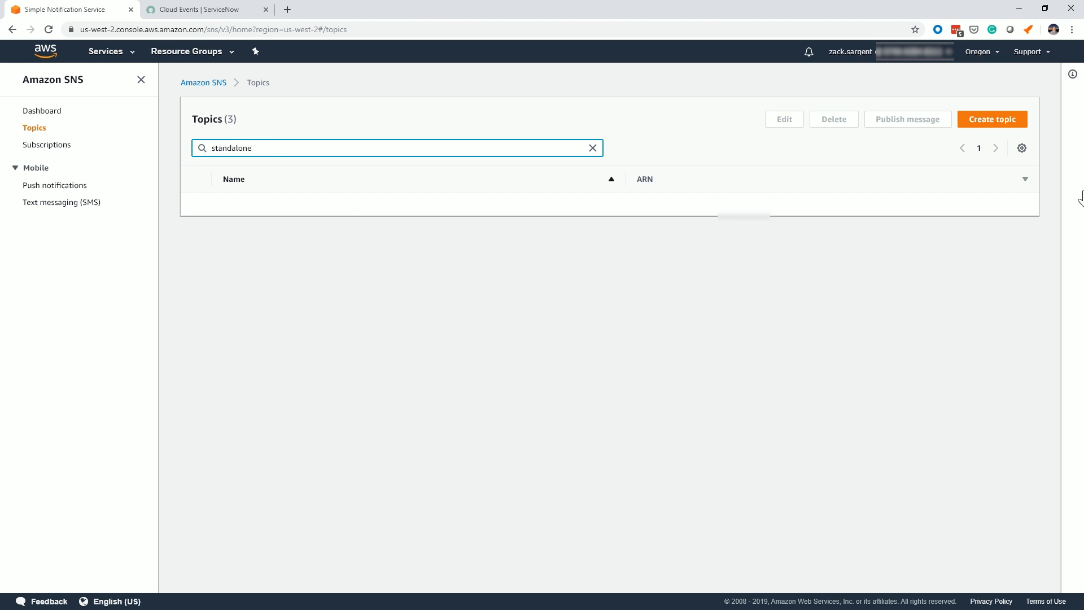
Create an SNS topic with both the name and the display name set to Standalone.
{"action": "left_click", "coordinate": [1004, 117]}
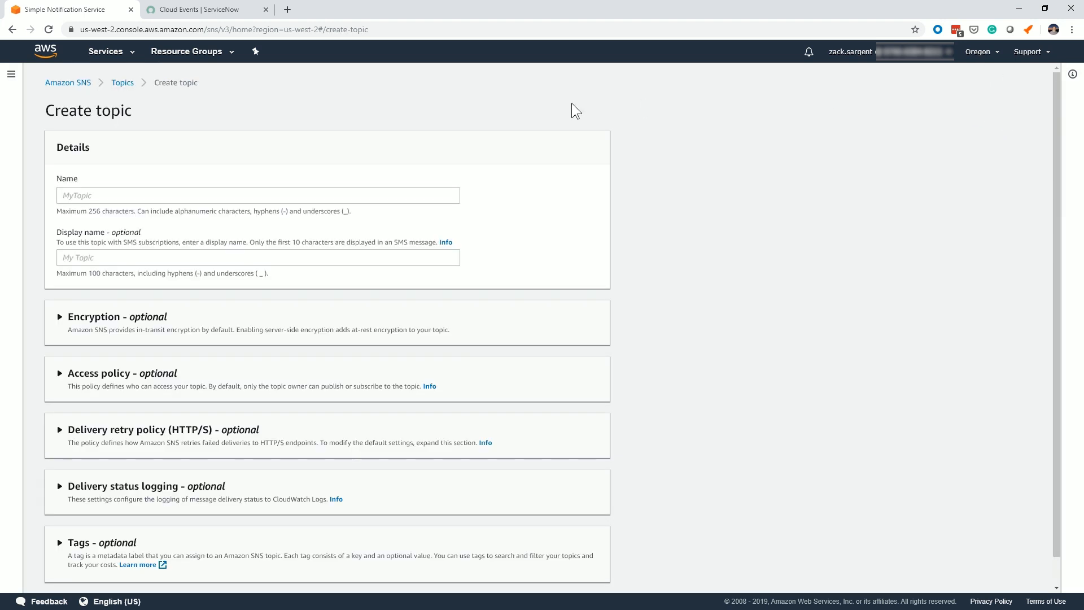
{"action": "left_click", "coordinate": [136, 192]}
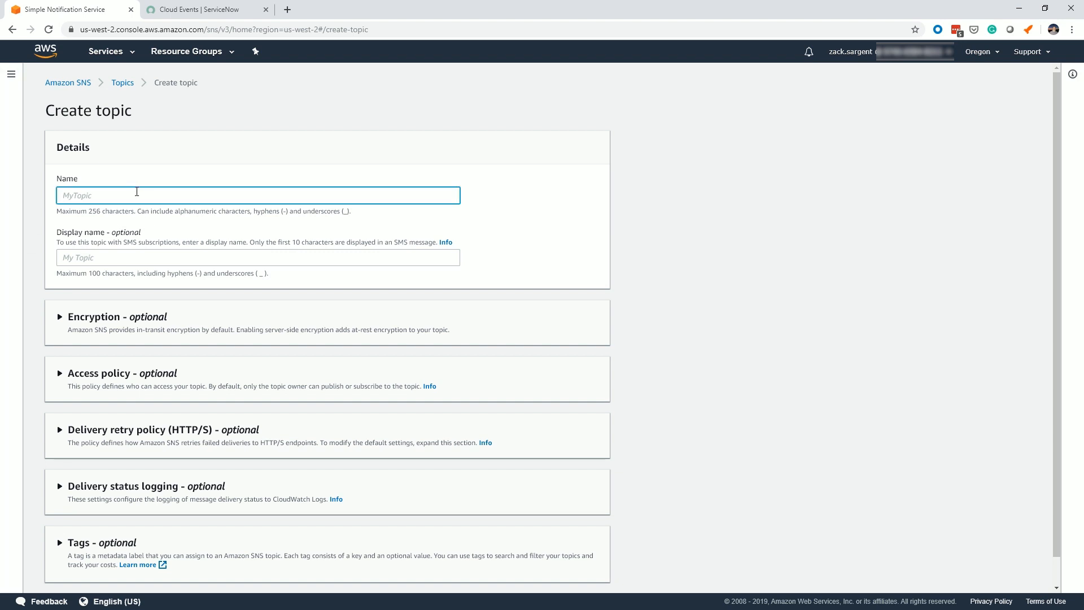
{"action": "type", "text": "Standalone"}
{"action": "key", "text": "Tab"}
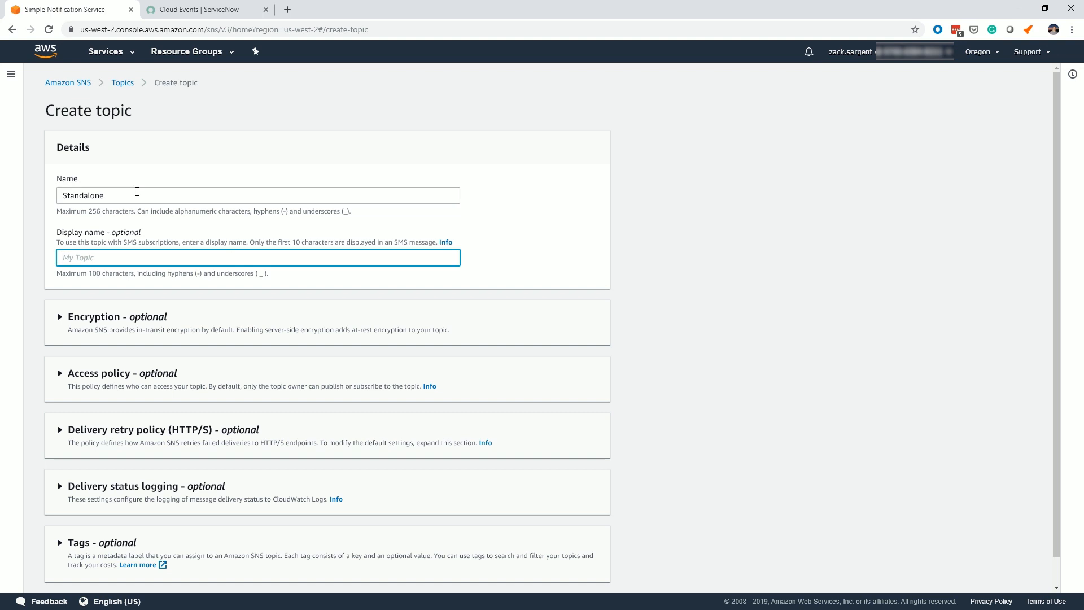
{"action": "type", "text": "Standalone"}
{"action": "scroll", "coordinate": [174, 216], "scroll_direction": "down", "scroll_amount": 1}
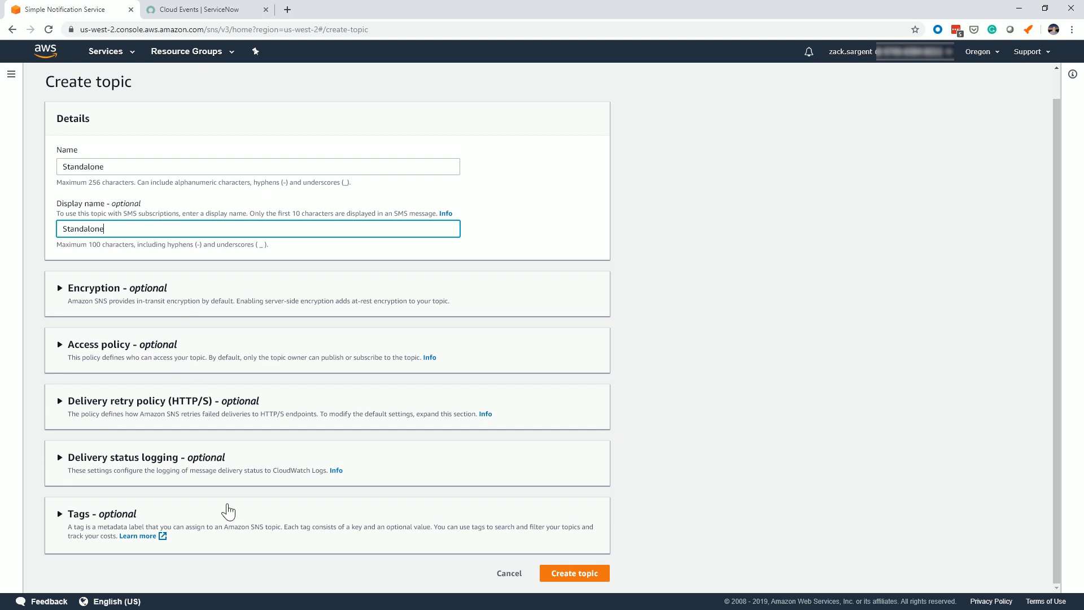
{"action": "left_click", "coordinate": [563, 573]}
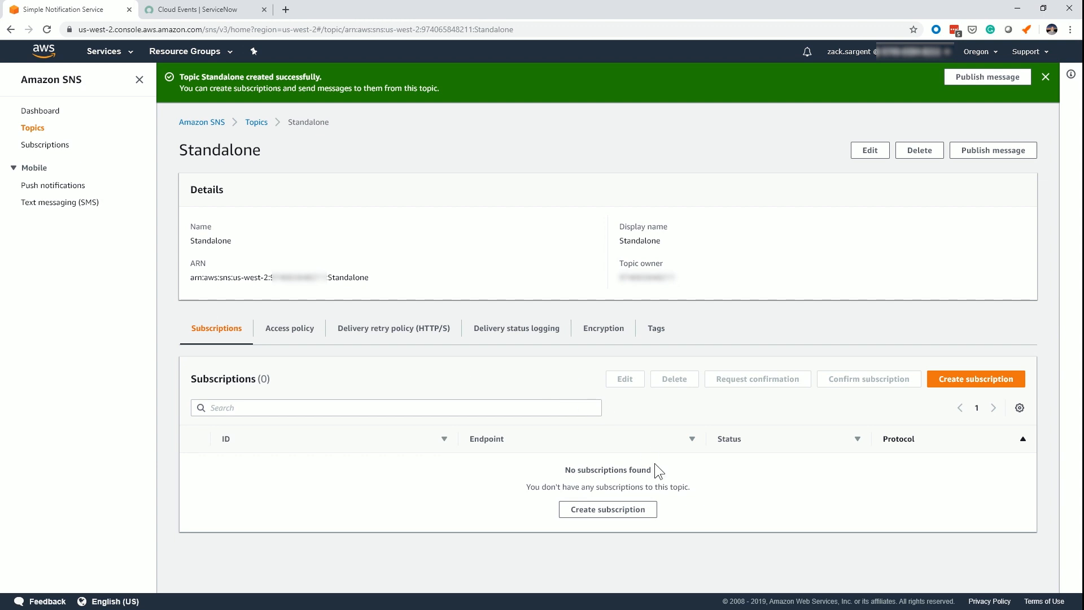
Start a new subscription for the Standalone topic with HTTPS as its protocol.
{"action": "left_click", "coordinate": [630, 513]}
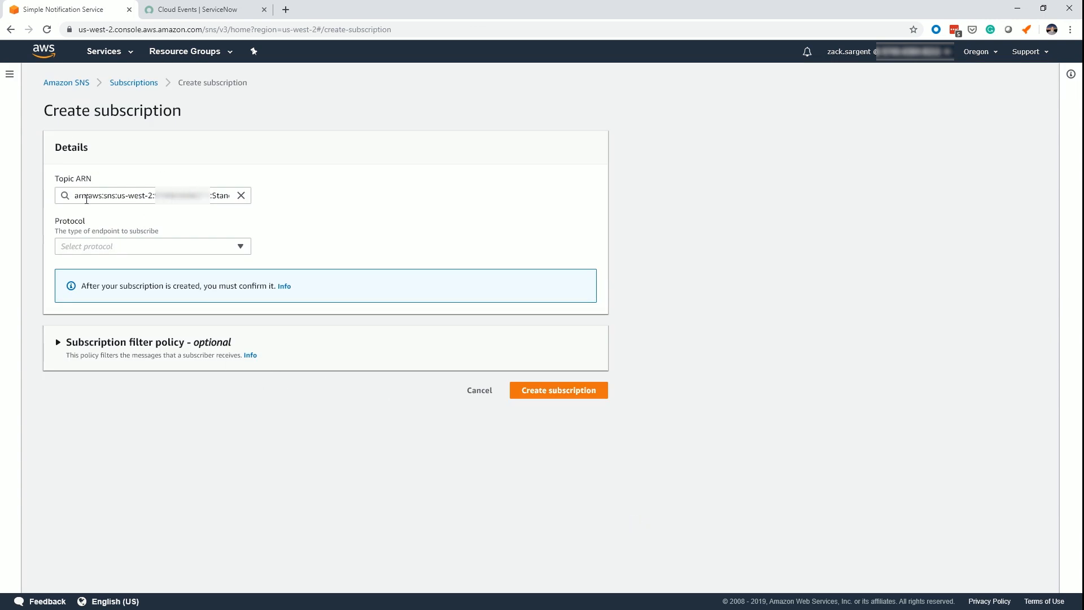
{"action": "left_click", "coordinate": [148, 246]}
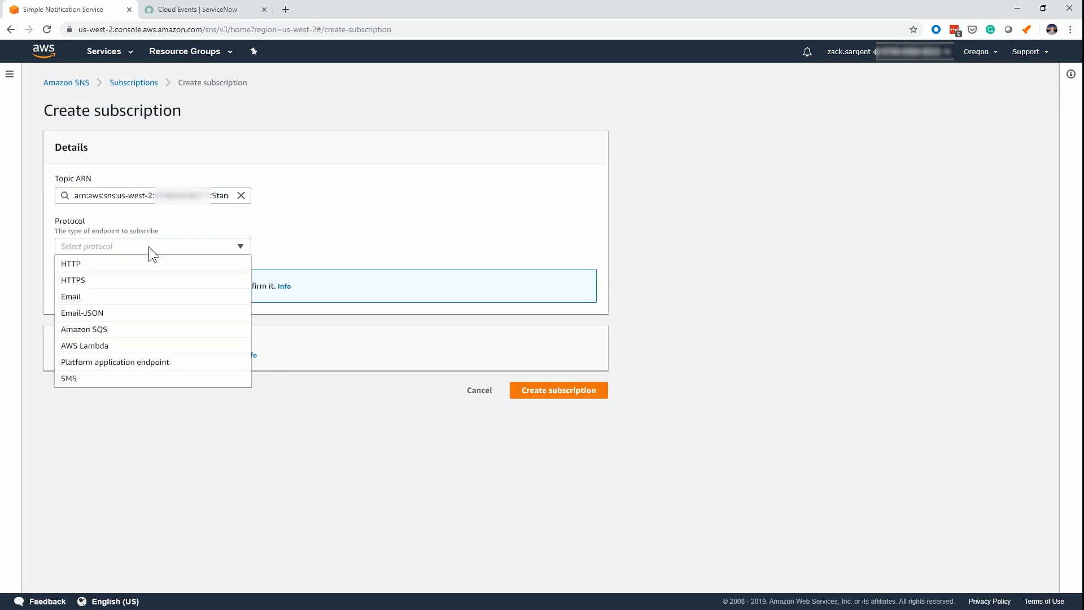
{"action": "left_click", "coordinate": [120, 283]}
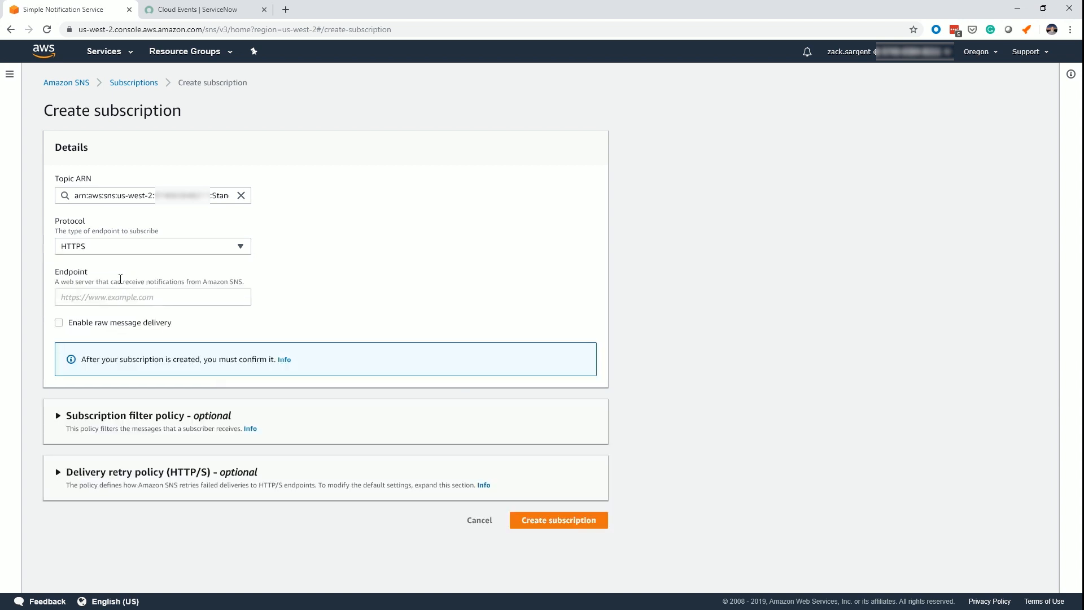
Copy the nyopt1demo.service-now.com/api/now/cloud_event URL with the awsconfig password from the Notepad notes into the Endpoint field, and create the subscription.
{"action": "left_click", "coordinate": [187, 299]}
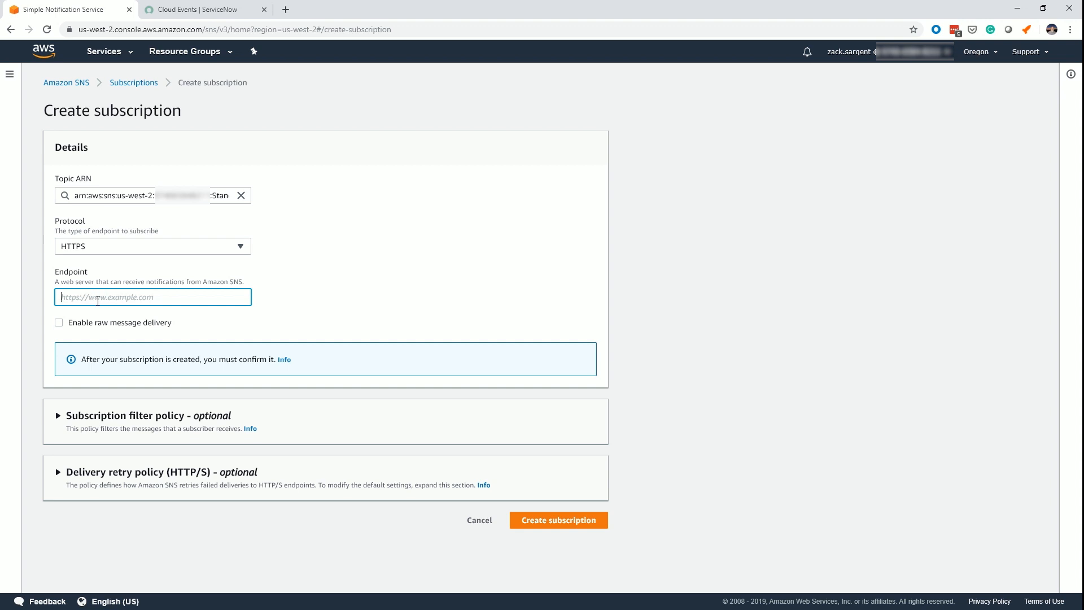
{"action": "key", "text": "alt+Tab"}
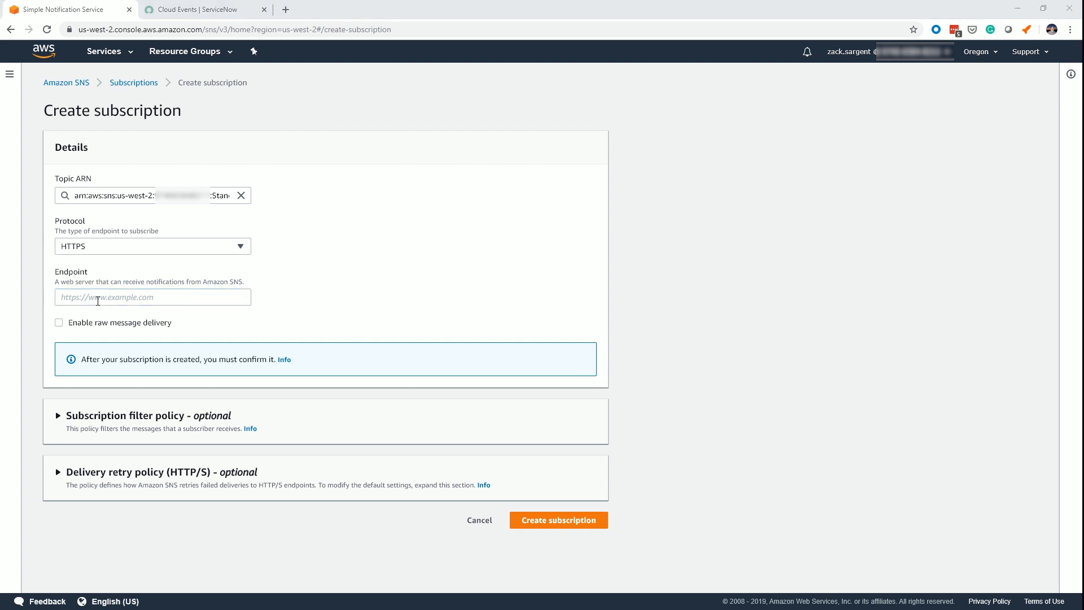
{"action": "key", "text": "alt+Tab"}
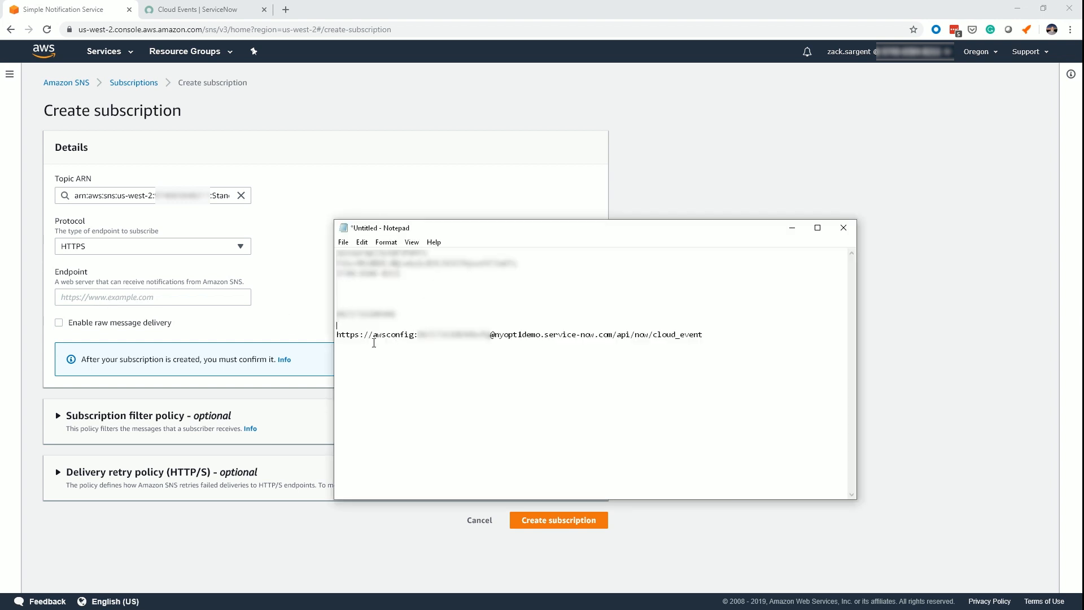
{"action": "mouse_move", "coordinate": [338, 334]}
{"action": "left_mouse_down"}
{"action": "mouse_move", "coordinate": [397, 334]}
{"action": "mouse_move", "coordinate": [337, 344]}
{"action": "left_mouse_up"}
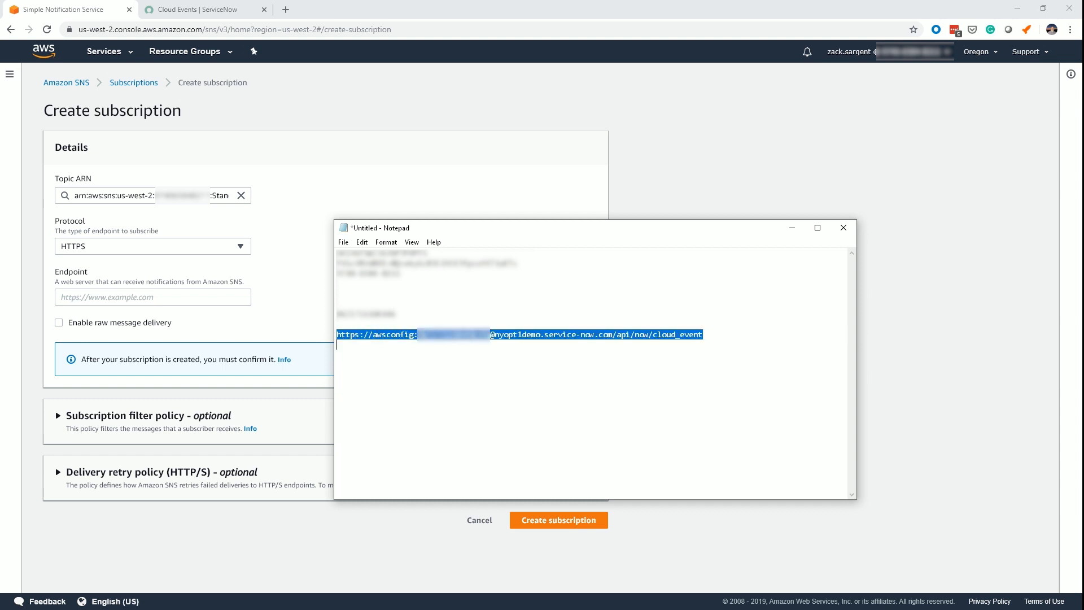
{"action": "left_click", "coordinate": [707, 335]}
{"action": "left_click_drag", "start_coordinate": [707, 334], "coordinate": [337, 335]}
{"action": "left_click", "coordinate": [209, 296]}
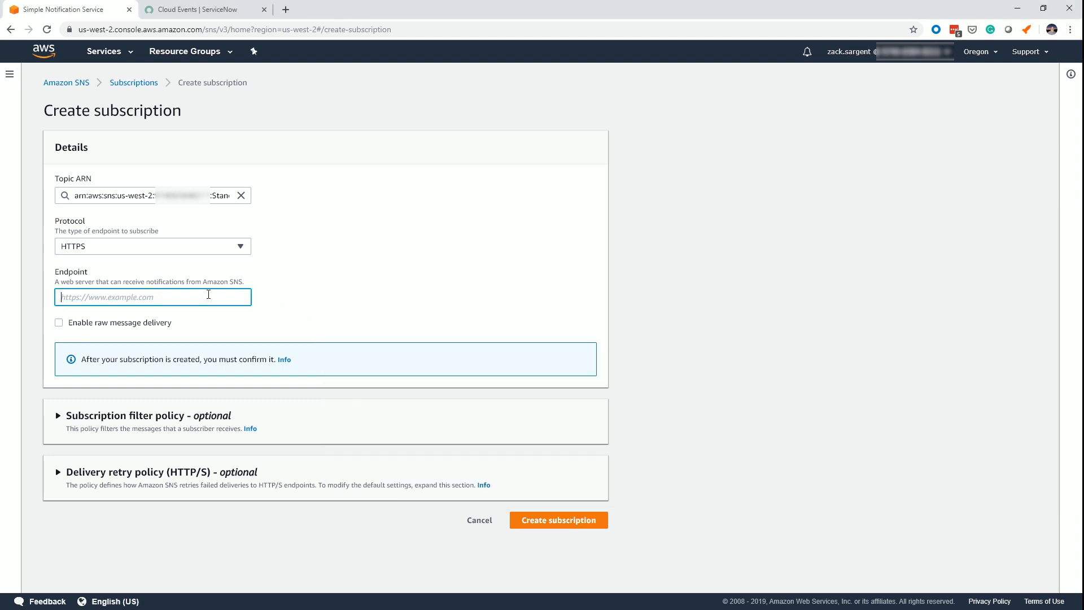
{"action": "key", "text": "ctrl+v"}
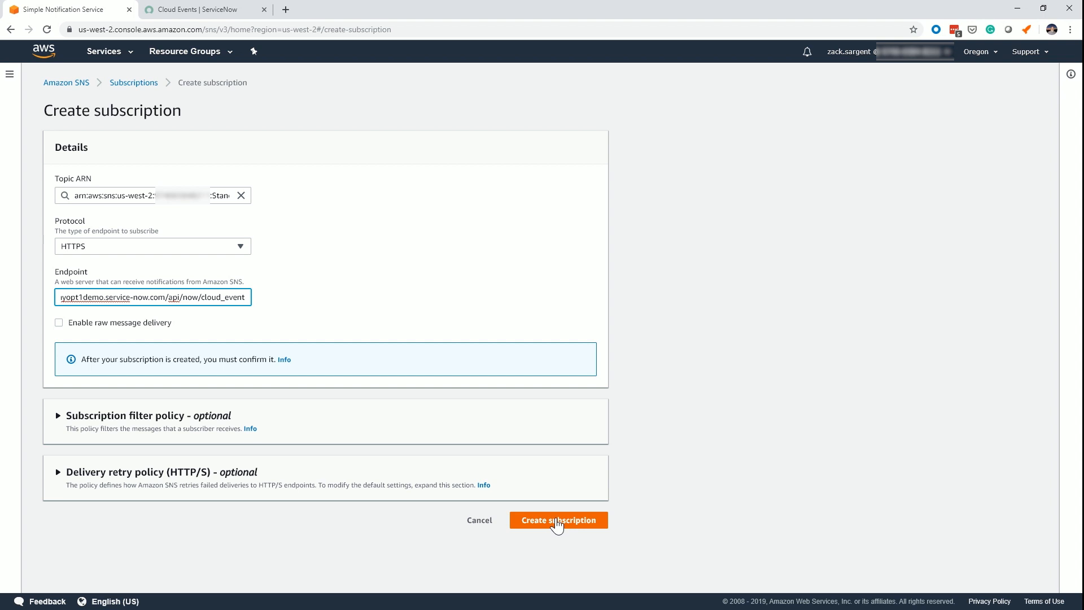
{"action": "left_click", "coordinate": [558, 522]}
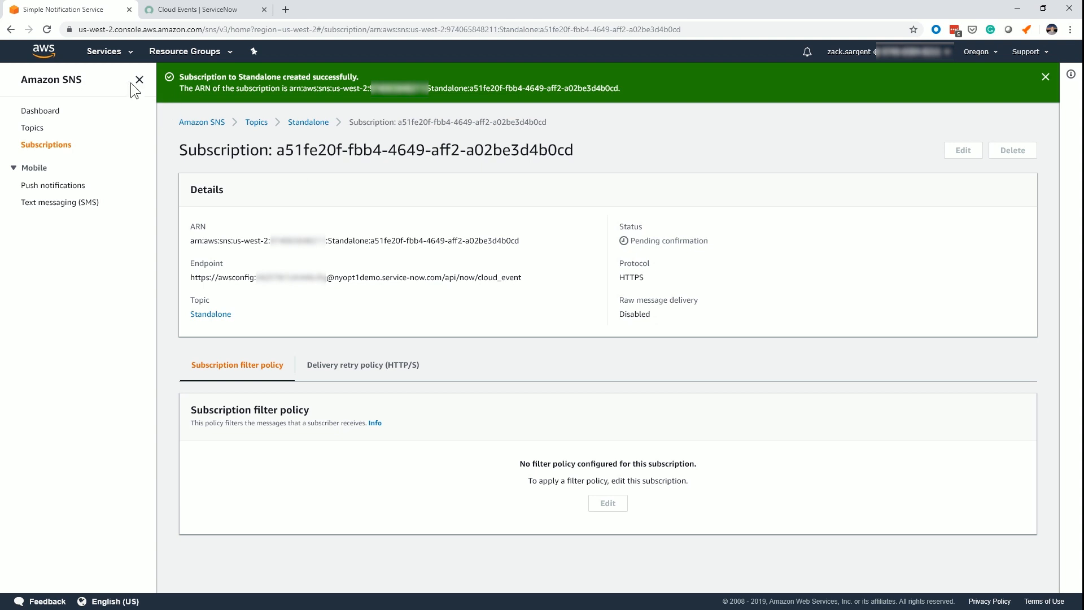
Check the subscription status on the Standalone topic, and refresh the Cloud Events list in ServiceNow to look for the incoming event.
{"action": "left_click", "coordinate": [33, 128]}
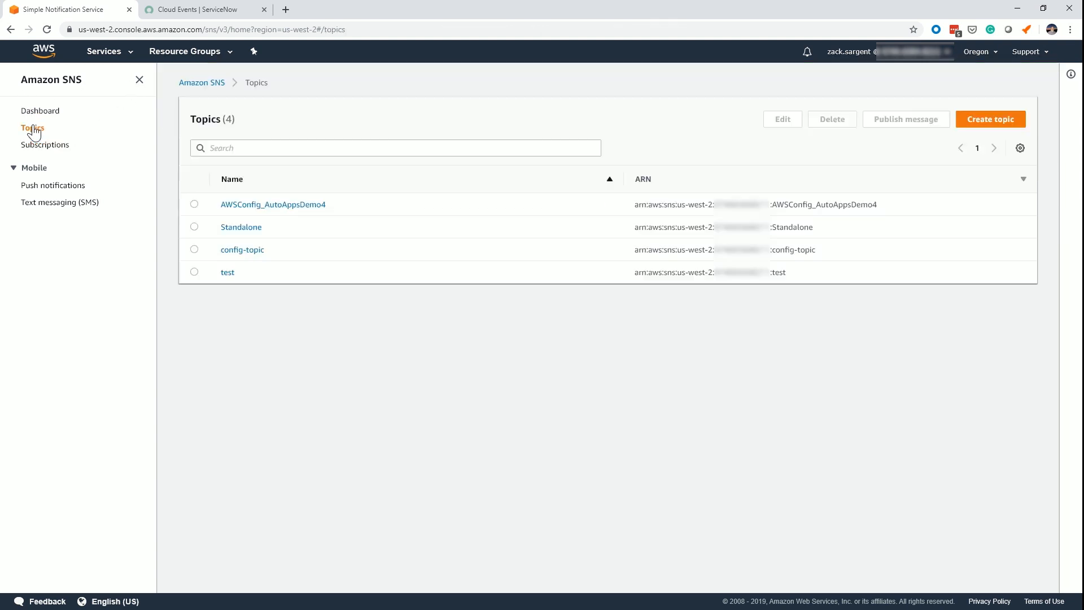
{"action": "left_click", "coordinate": [240, 228]}
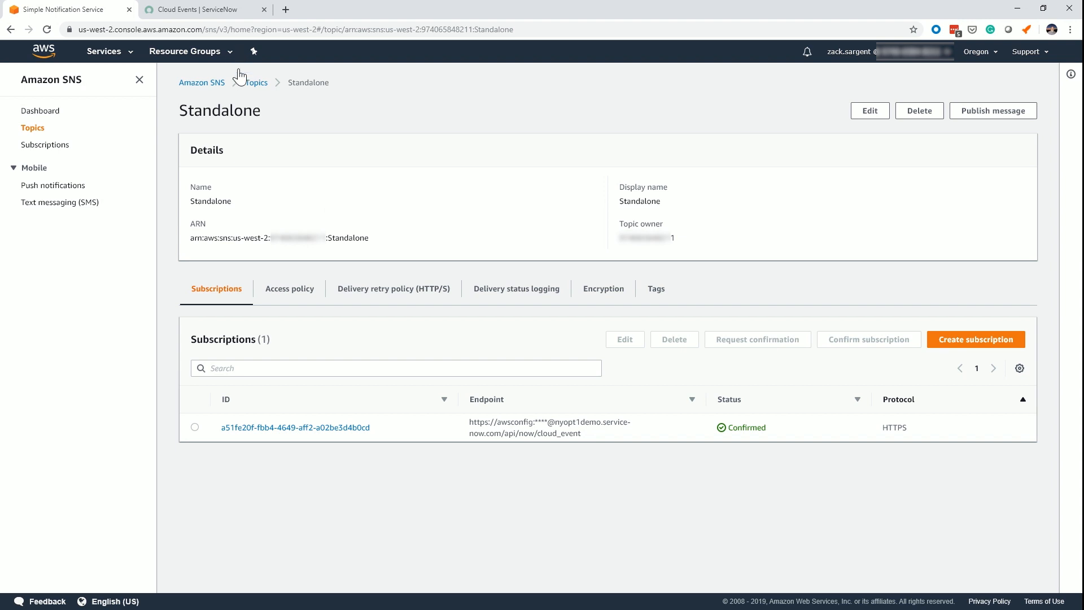
{"action": "left_click", "coordinate": [200, 15]}
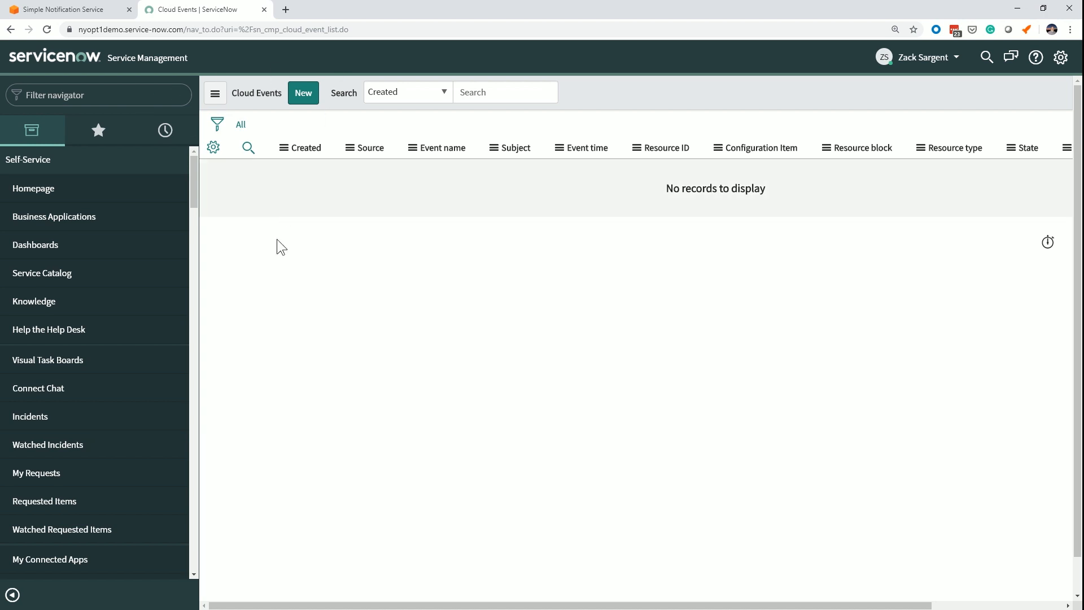
{"action": "left_click_drag", "start_coordinate": [254, 30], "coordinate": [362, 37]}
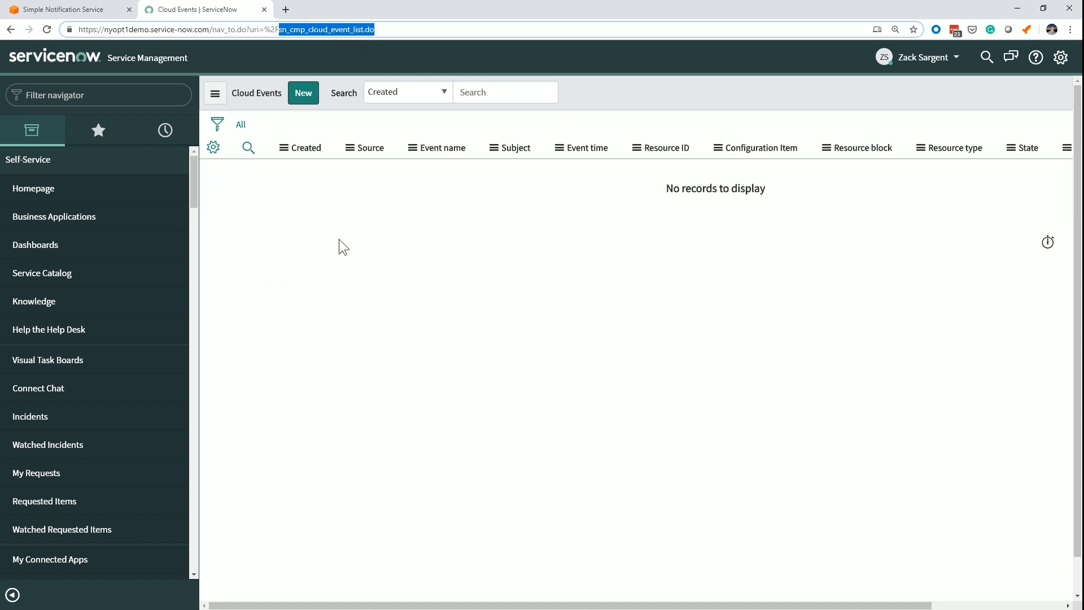
{"action": "left_click", "coordinate": [602, 91]}
{"action": "right_click", "coordinate": [603, 90]}
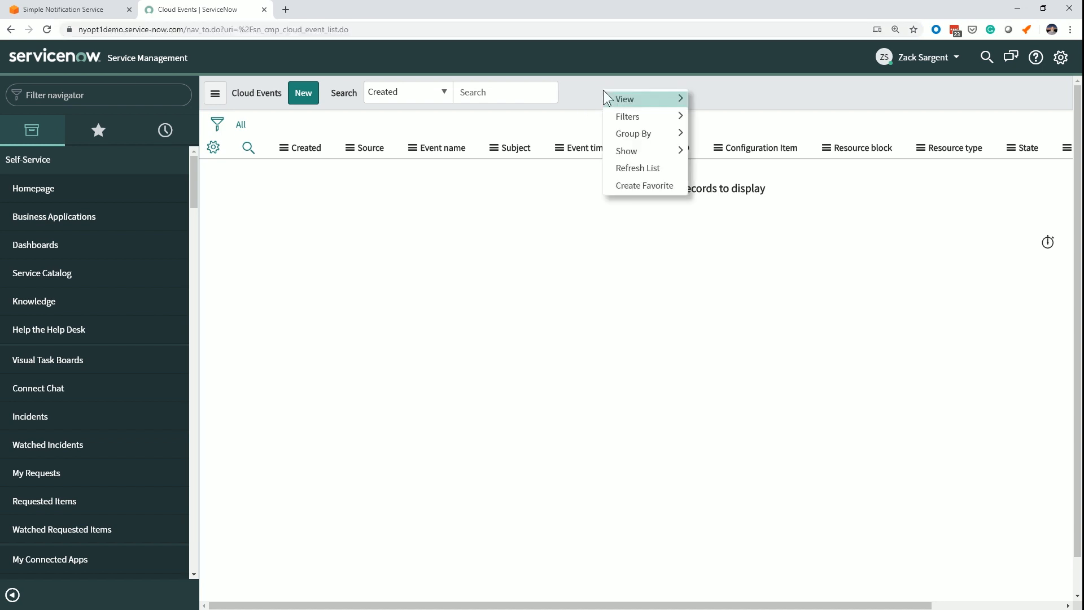
{"action": "left_click", "coordinate": [641, 168]}
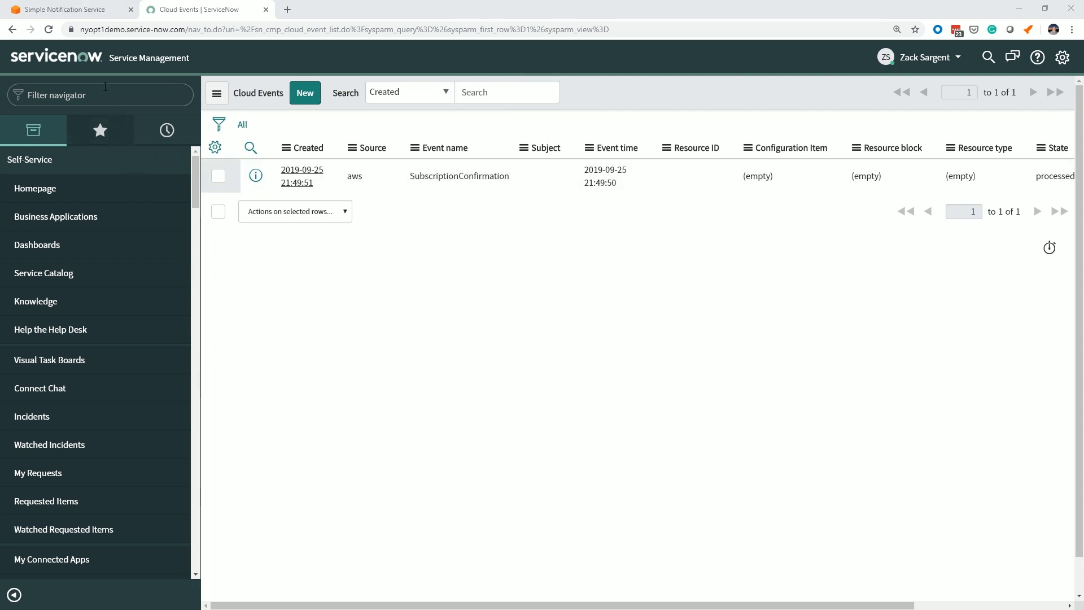
Switch back to the AWS console and open the Config service from its home page.
{"action": "left_click", "coordinate": [72, 12]}
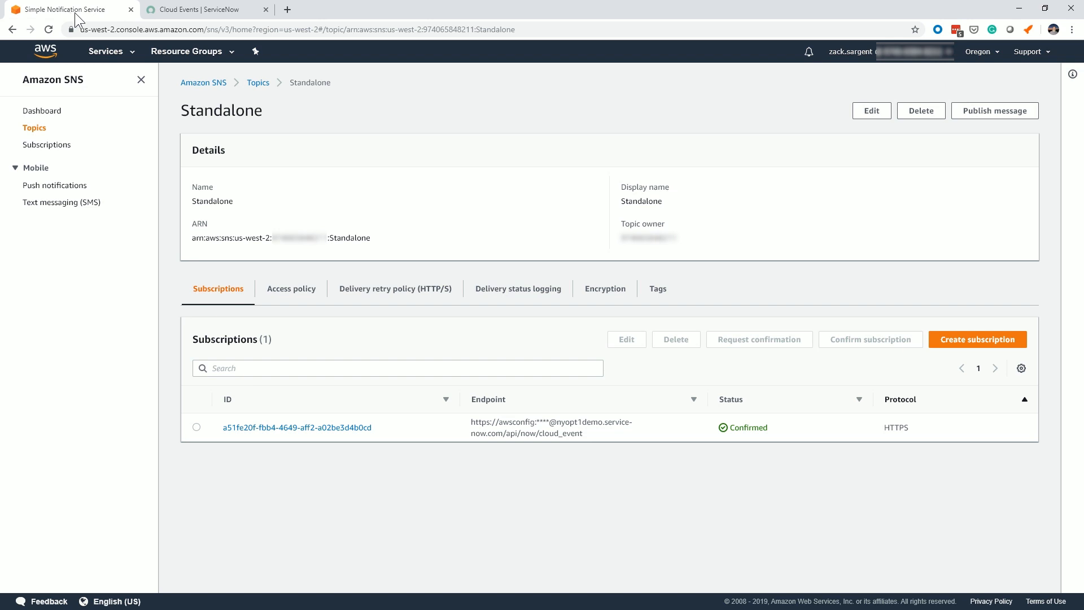
{"action": "left_click", "coordinate": [52, 58]}
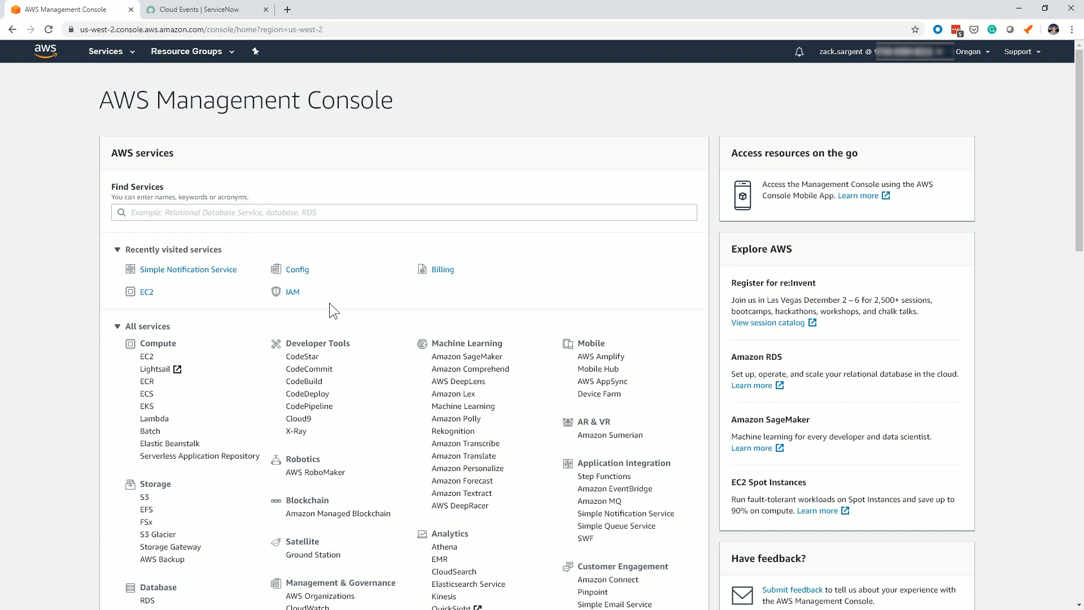
{"action": "left_click", "coordinate": [300, 270]}
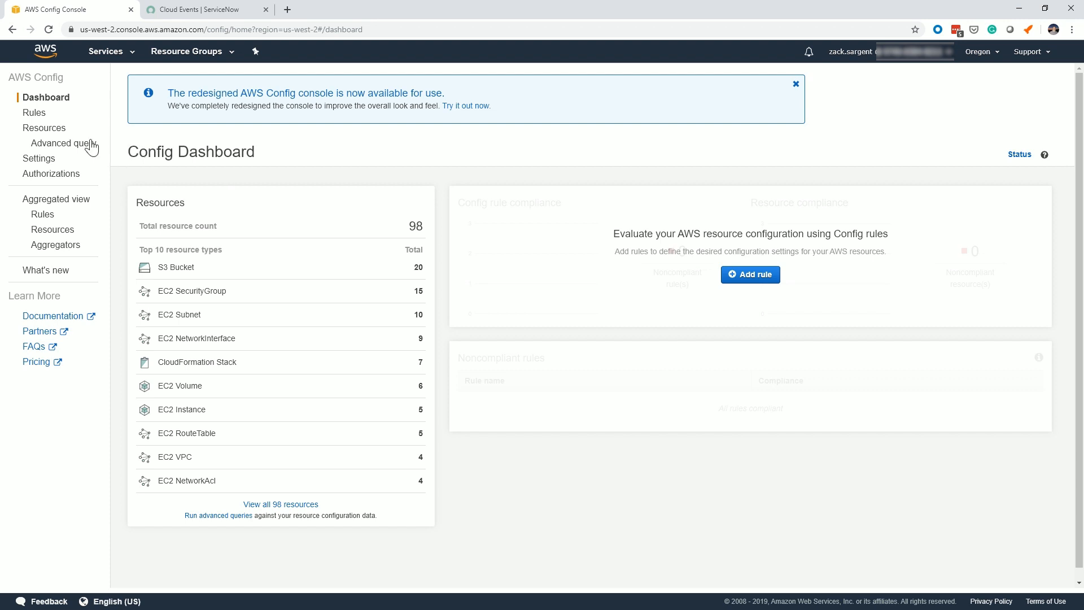
Open the AWS Config settings, review the recording and resource type options, and choose Standalone from your account as the Amazon SNS topic.
{"action": "left_click", "coordinate": [47, 162]}
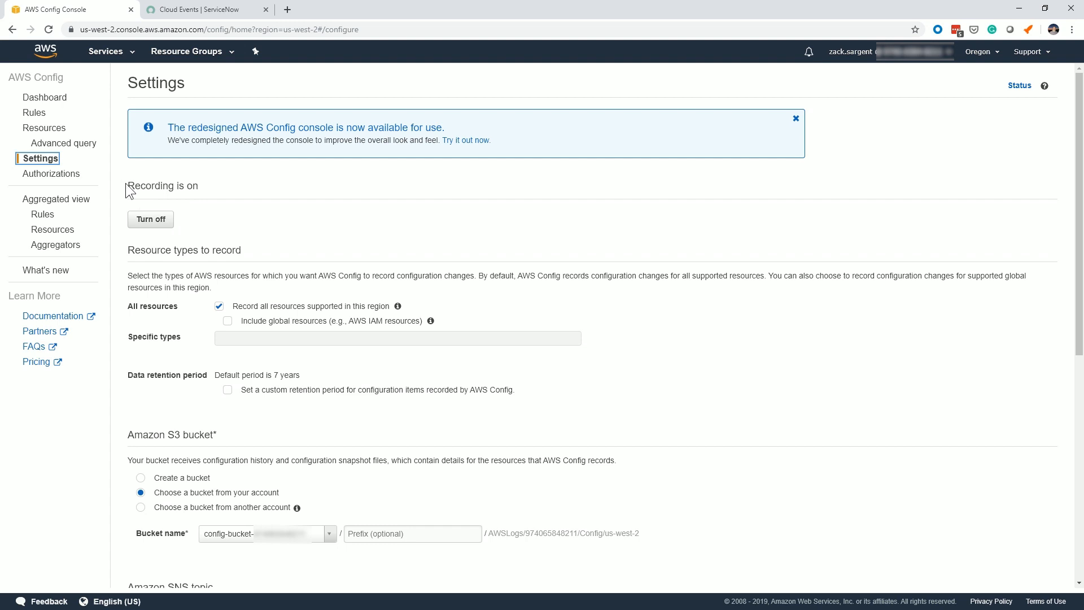
{"action": "left_click_drag", "start_coordinate": [130, 185], "coordinate": [198, 186]}
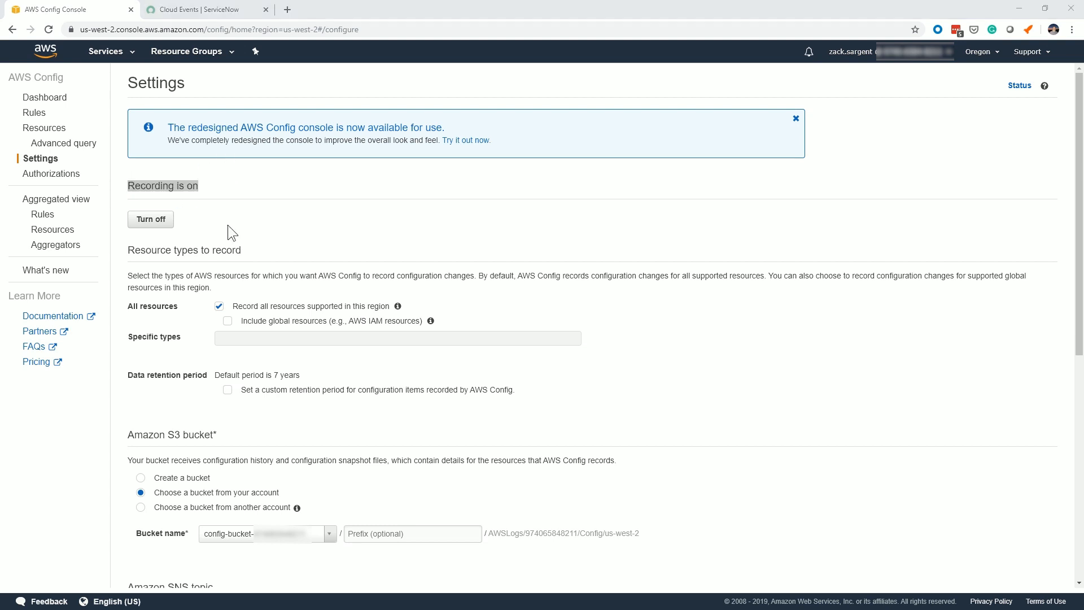
{"action": "left_click_drag", "start_coordinate": [125, 249], "coordinate": [266, 251]}
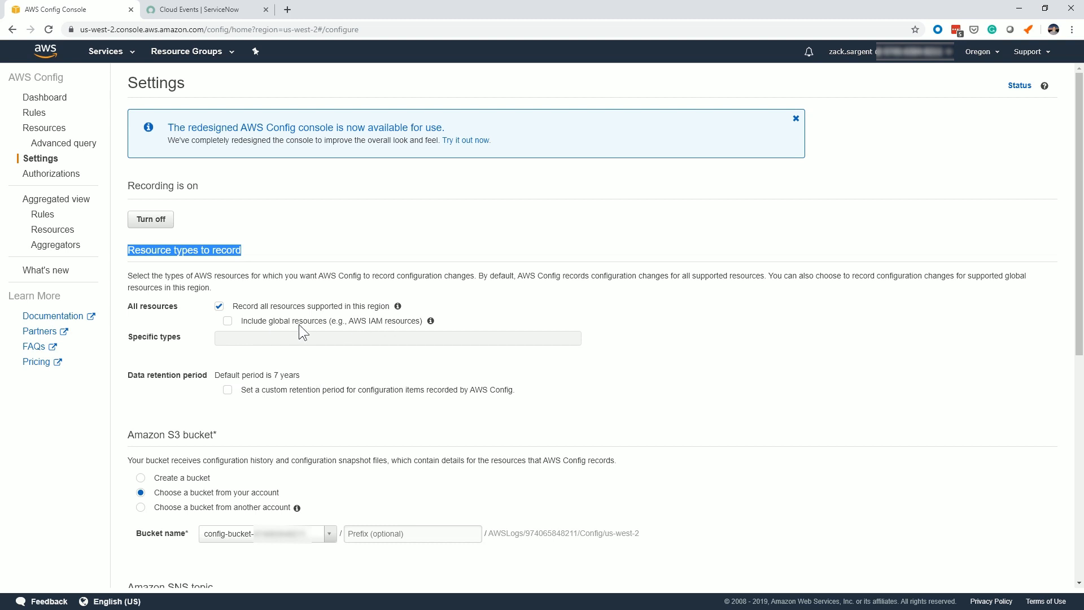
{"action": "scroll", "coordinate": [299, 325], "scroll_direction": "down", "scroll_amount": 2}
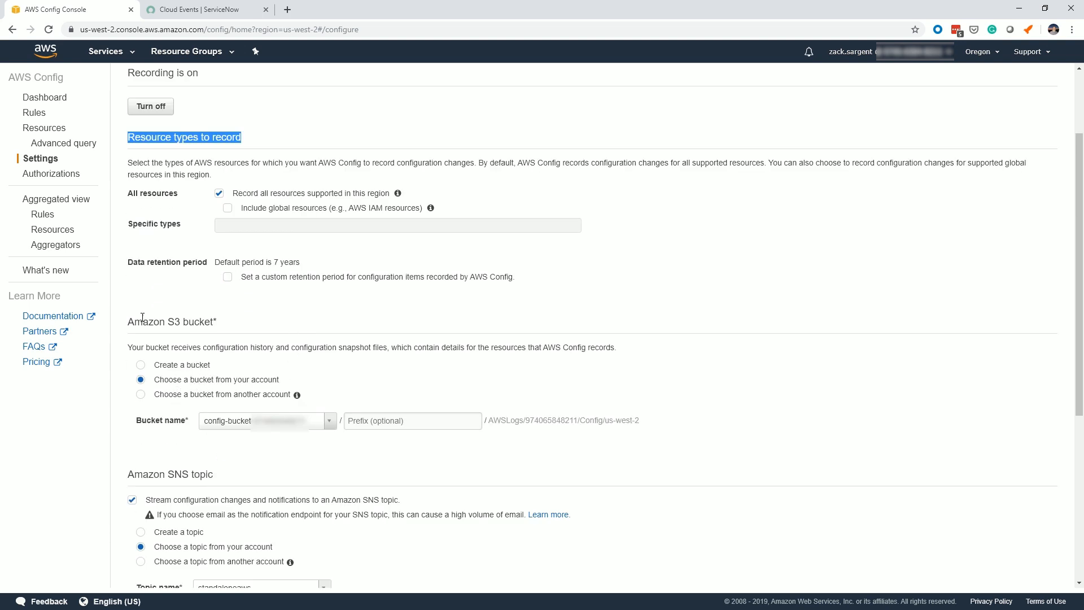
{"action": "scroll", "coordinate": [241, 334], "scroll_direction": "down", "scroll_amount": 4}
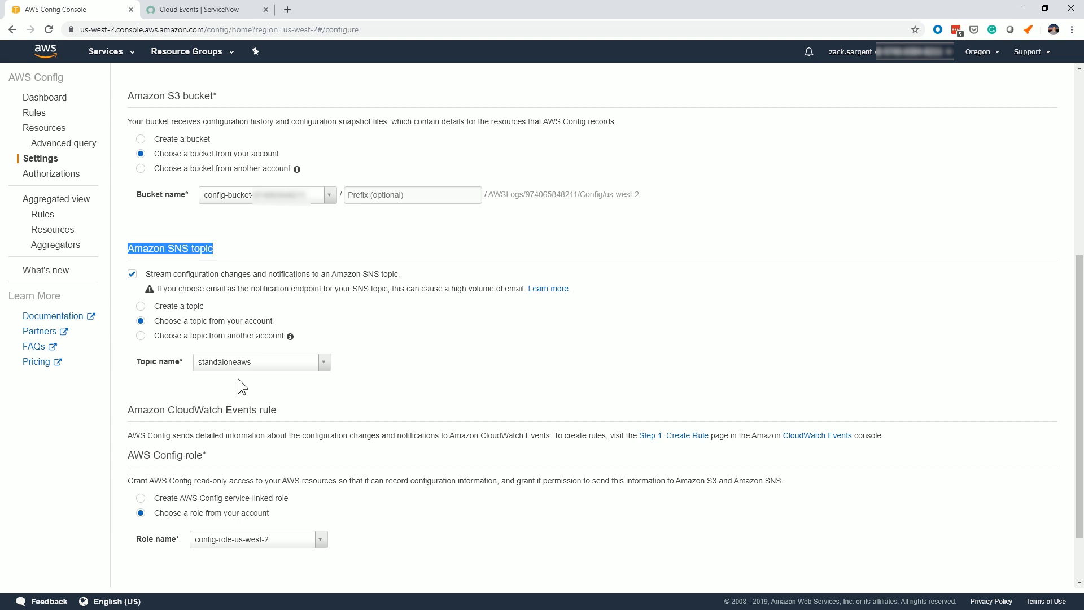
{"action": "left_click", "coordinate": [243, 360]}
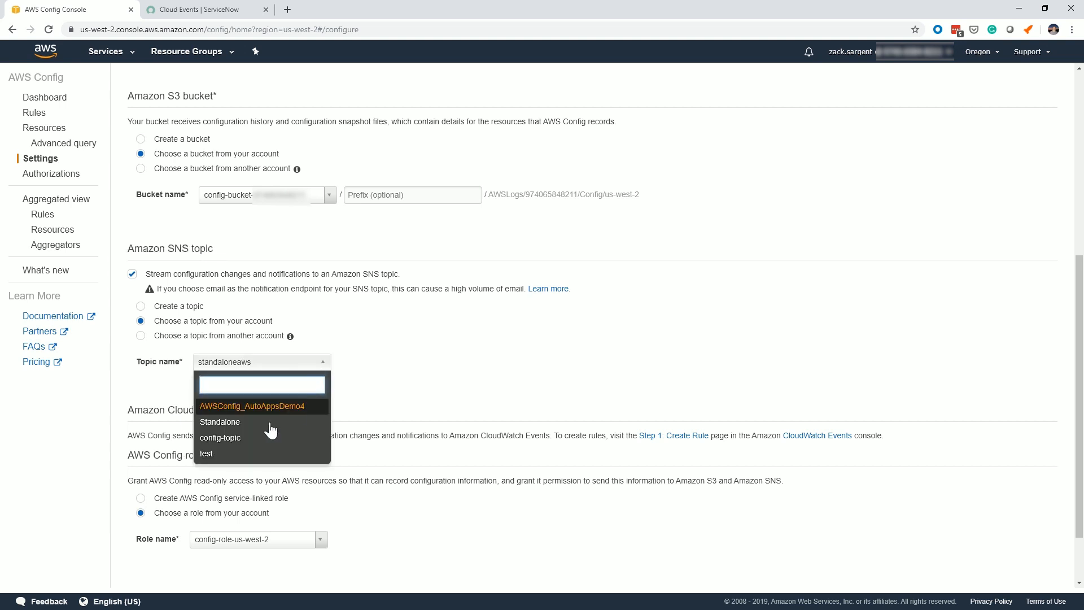
{"action": "left_click", "coordinate": [236, 427]}
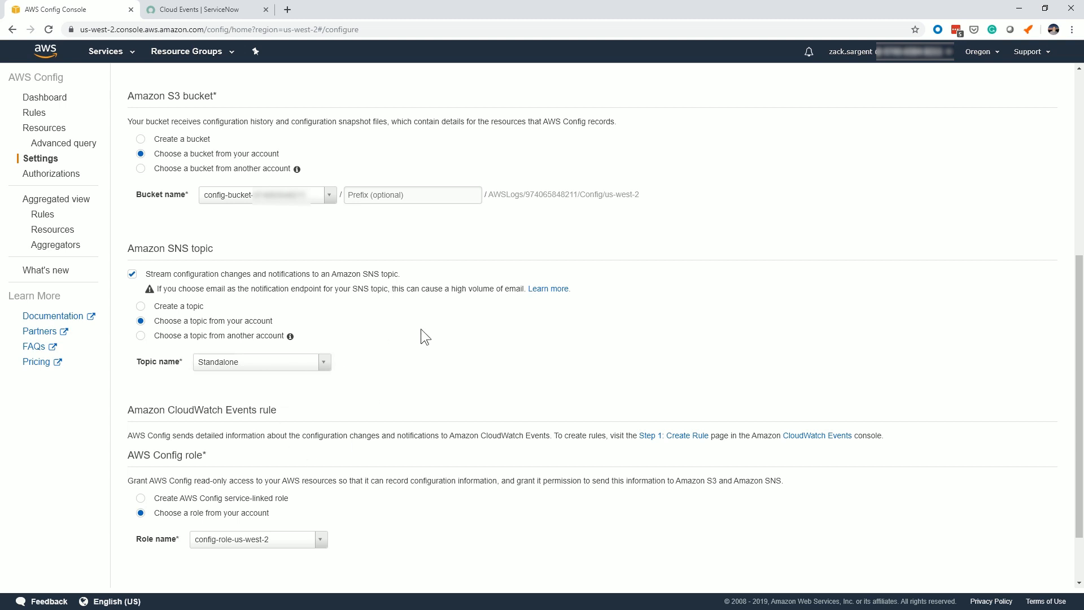
{"action": "scroll", "coordinate": [384, 316], "scroll_direction": "down", "scroll_amount": 2}
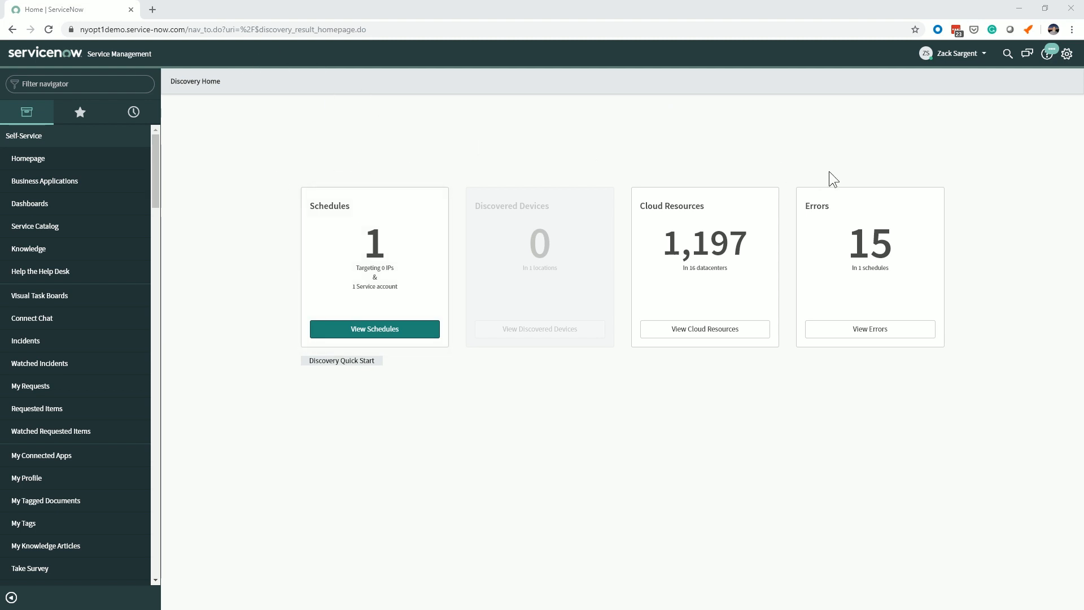
View the cloud resources chart from Discovery Home in ServiceNow, and return to Discovery Home.
{"action": "left_click", "coordinate": [875, 334]}
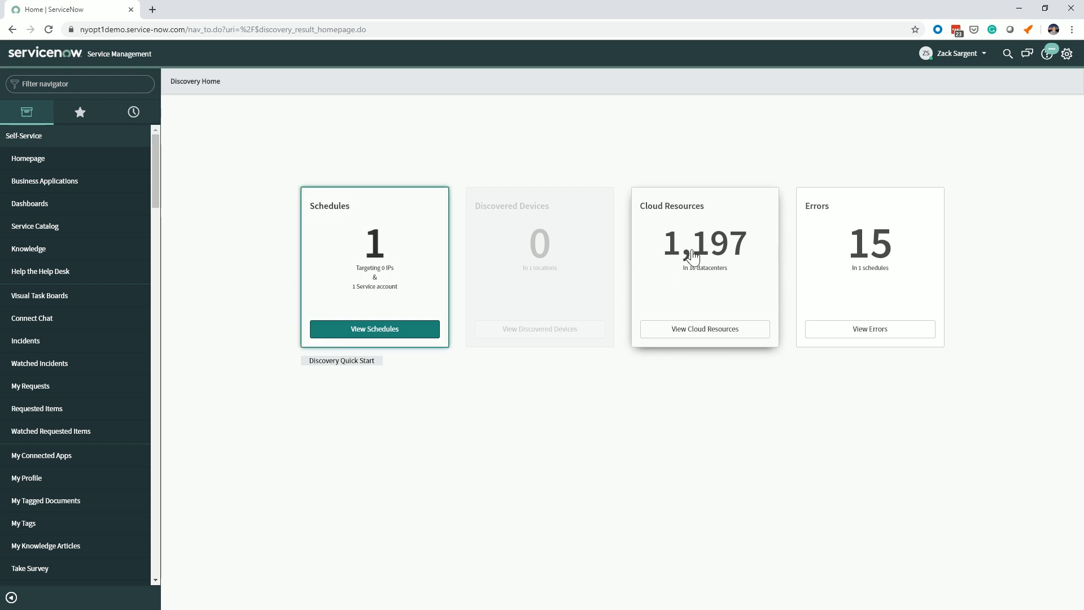
{"action": "left_click", "coordinate": [698, 332]}
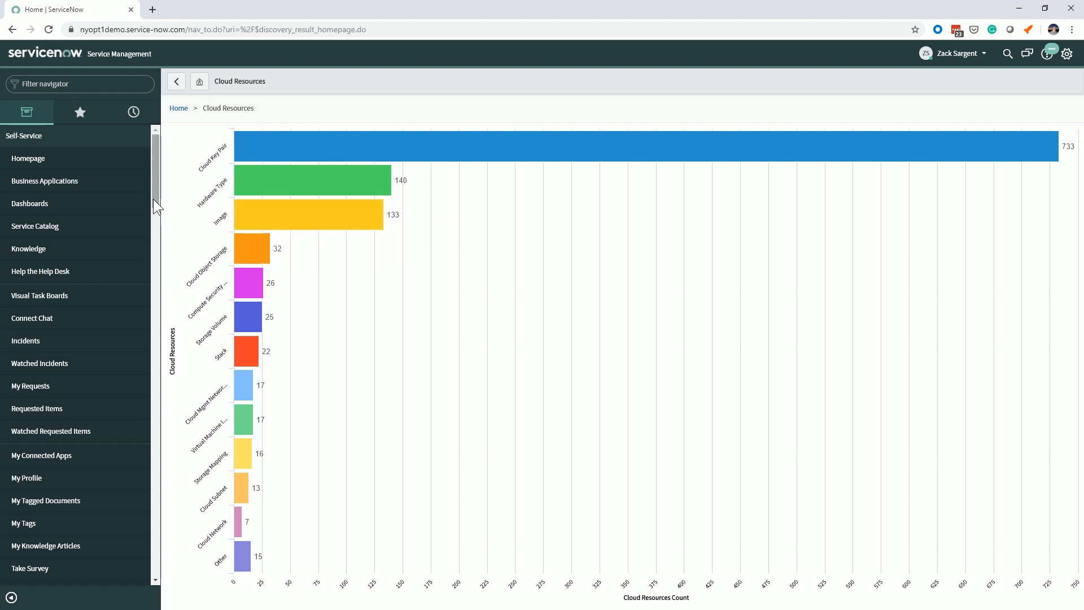
{"action": "left_click", "coordinate": [174, 83]}
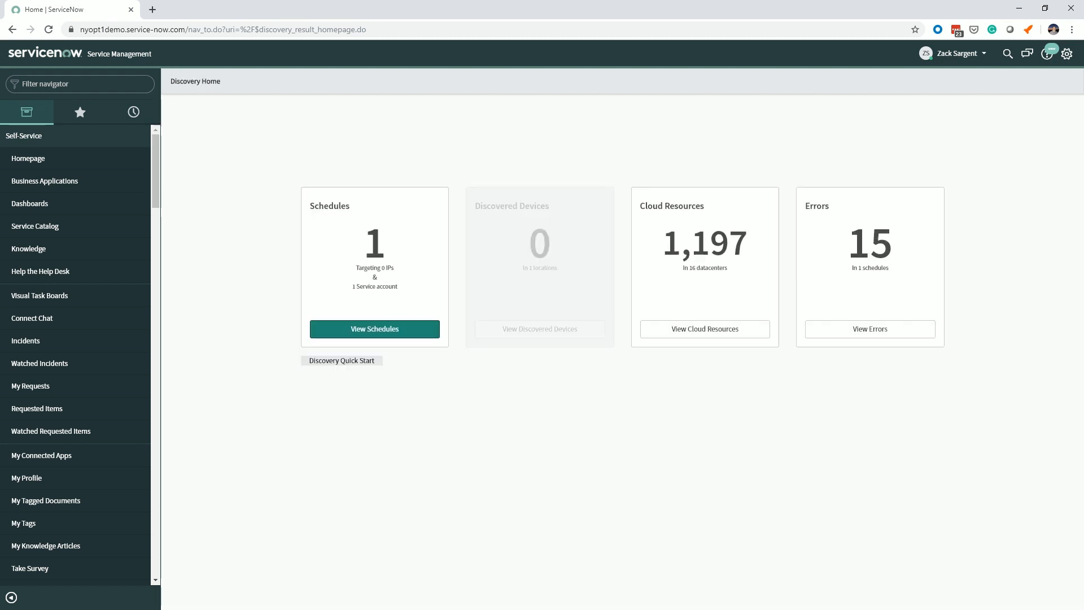